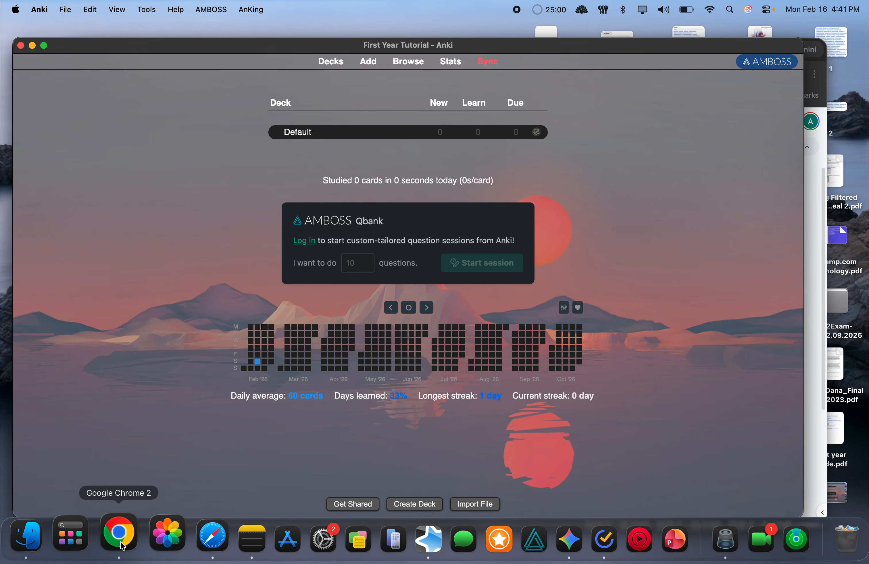
Switch to Chrome and open the AnkiHub add-on page linked in the first year guide document.
{"action": "left_click", "coordinate": [121, 537]}
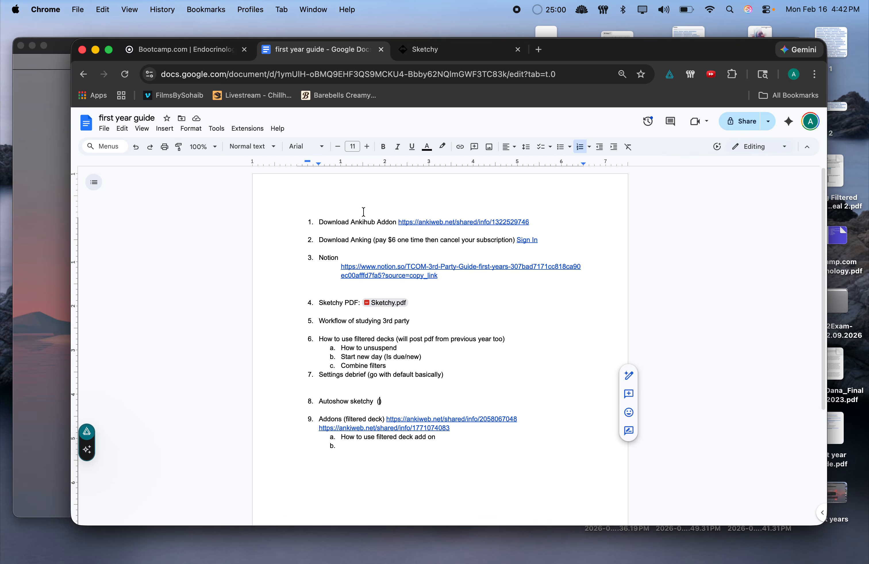
{"action": "left_click", "coordinate": [430, 220]}
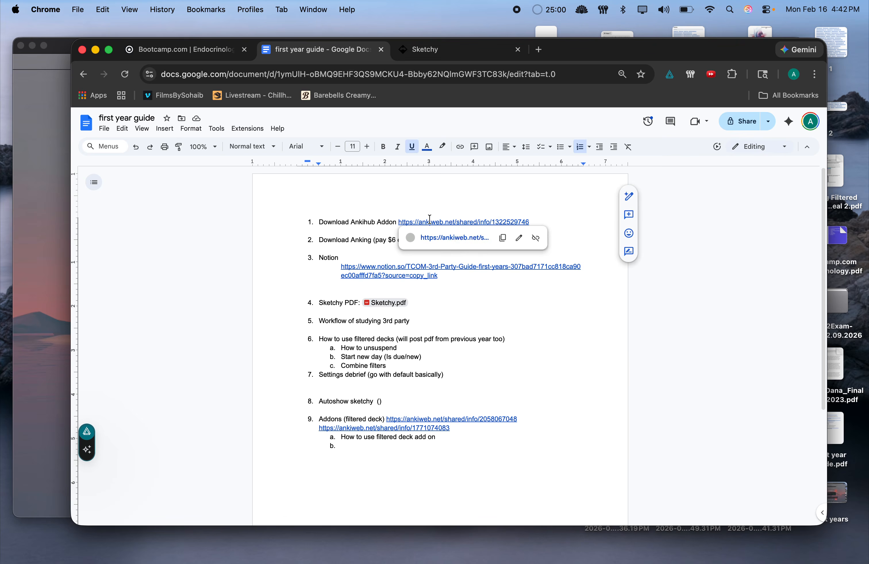
{"action": "left_click", "coordinate": [458, 237]}
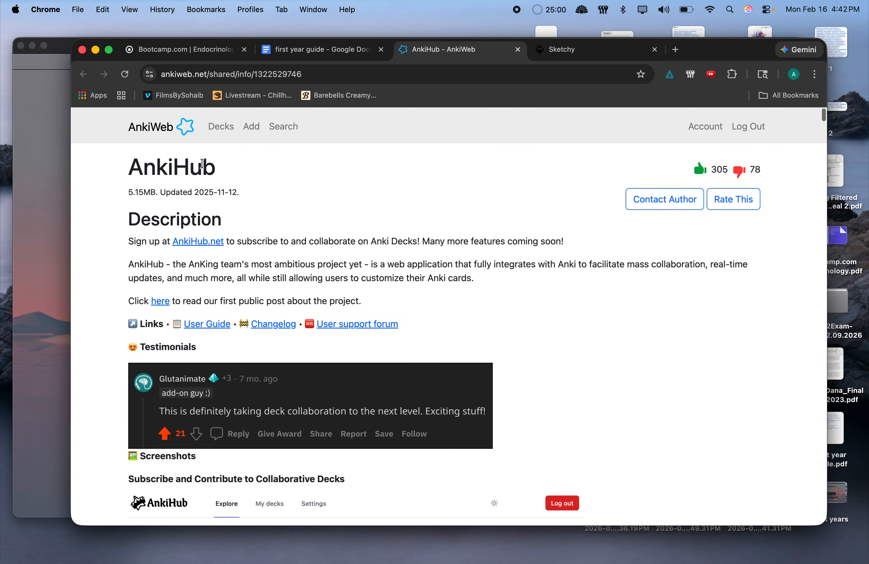
{"action": "scroll", "coordinate": [211, 171], "scroll_direction": "down", "scroll_amount": 20}
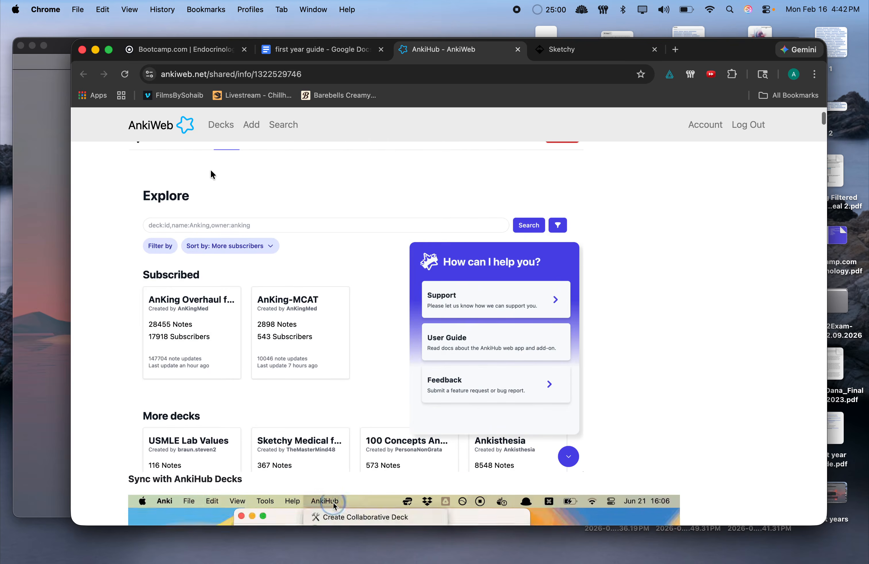
{"action": "scroll", "coordinate": [213, 211], "scroll_direction": "down", "scroll_amount": 10}
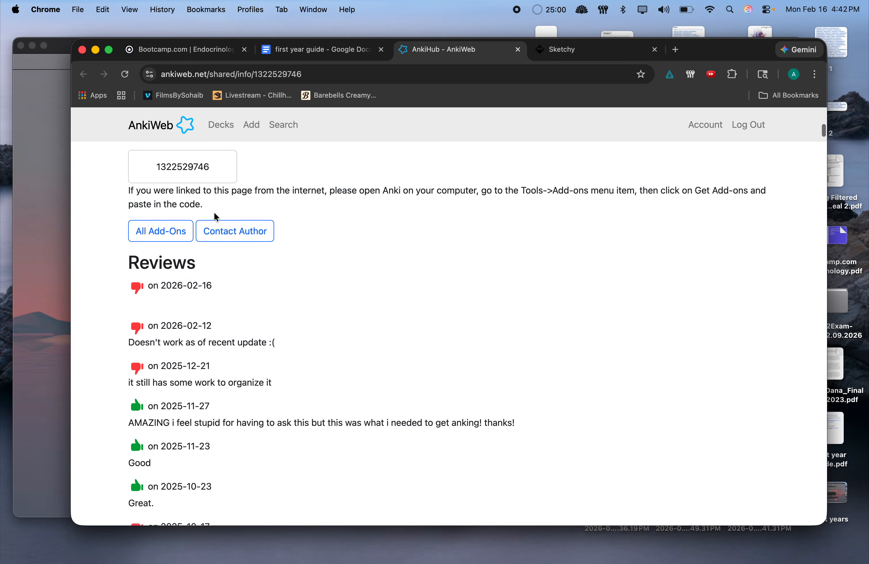
{"action": "scroll", "coordinate": [213, 216], "scroll_direction": "up", "scroll_amount": 2}
{"action": "left_click_drag", "start_coordinate": [210, 210], "coordinate": [156, 209]}
{"action": "right_click", "coordinate": [155, 209]}
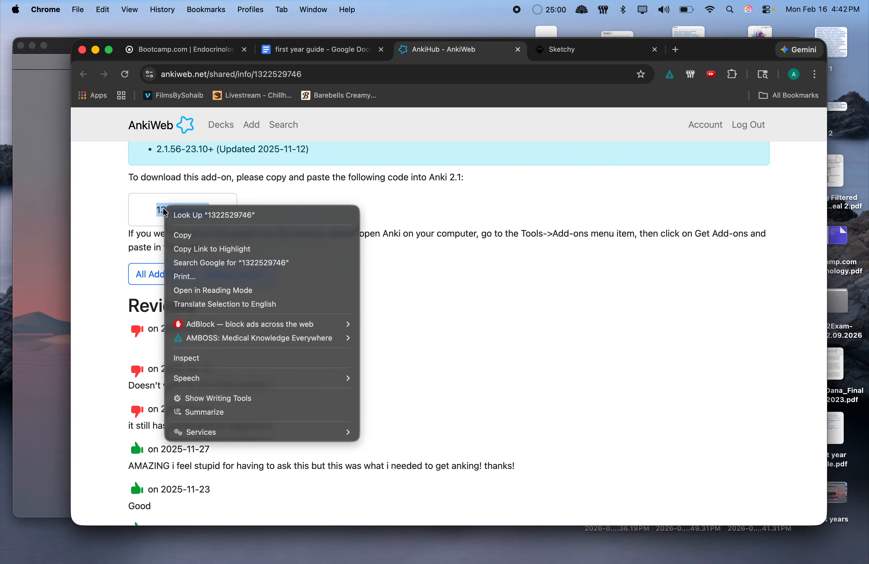
{"action": "left_click", "coordinate": [175, 233]}
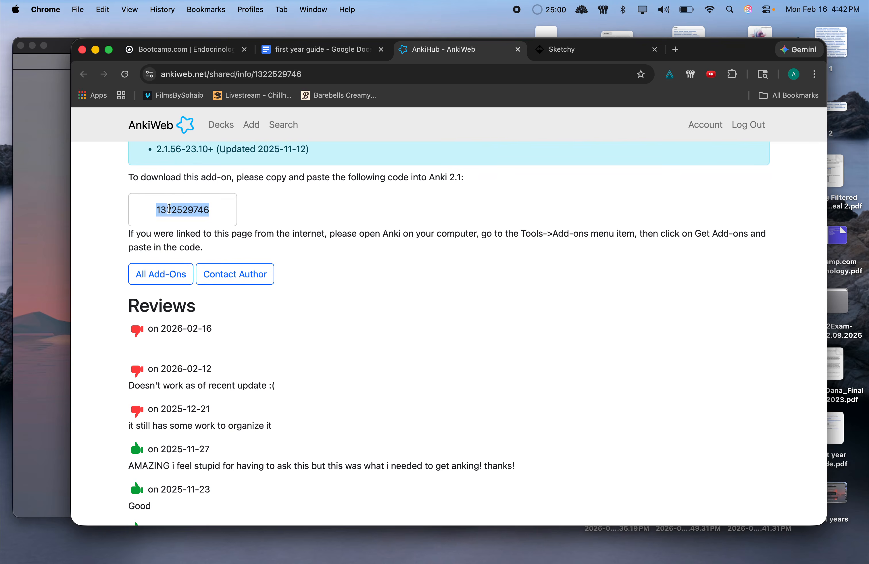
{"action": "left_click", "coordinate": [46, 148]}
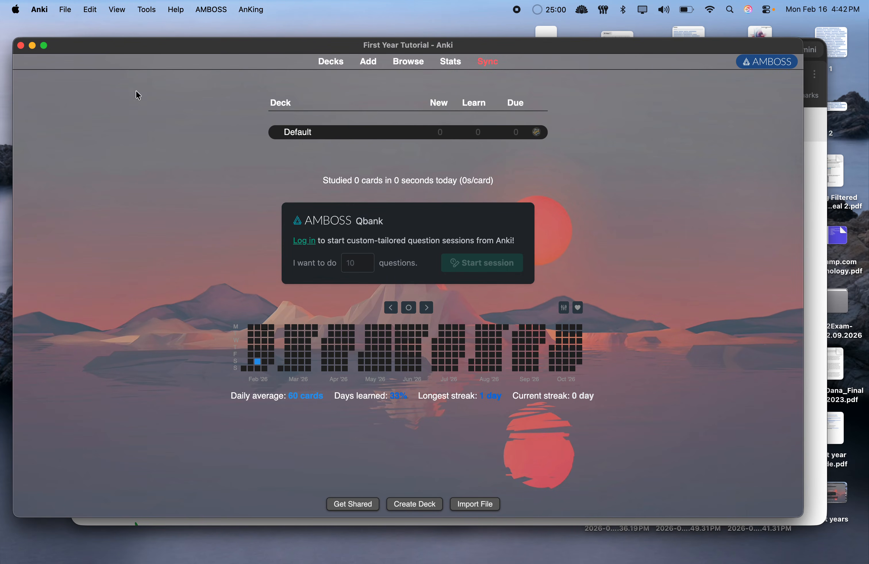
{"action": "left_click", "coordinate": [148, 9]}
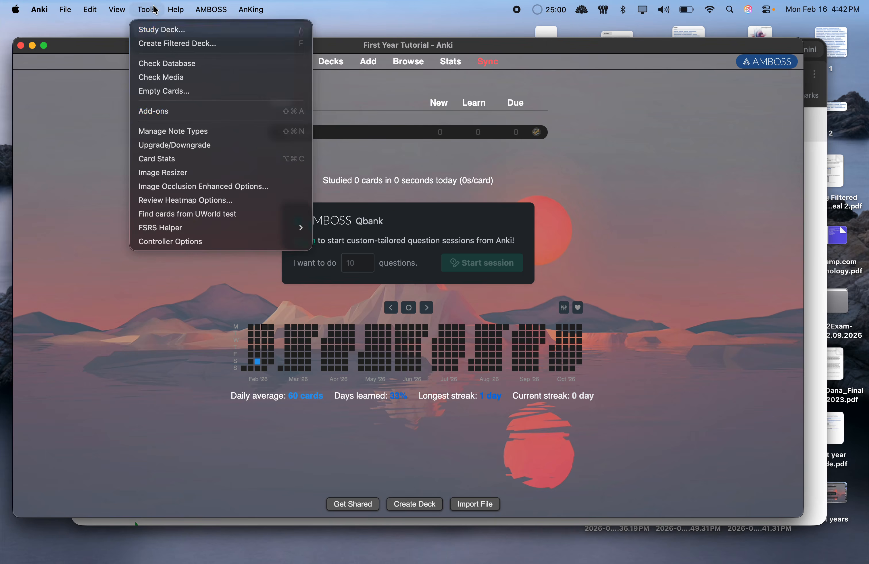
{"action": "left_click", "coordinate": [167, 112]}
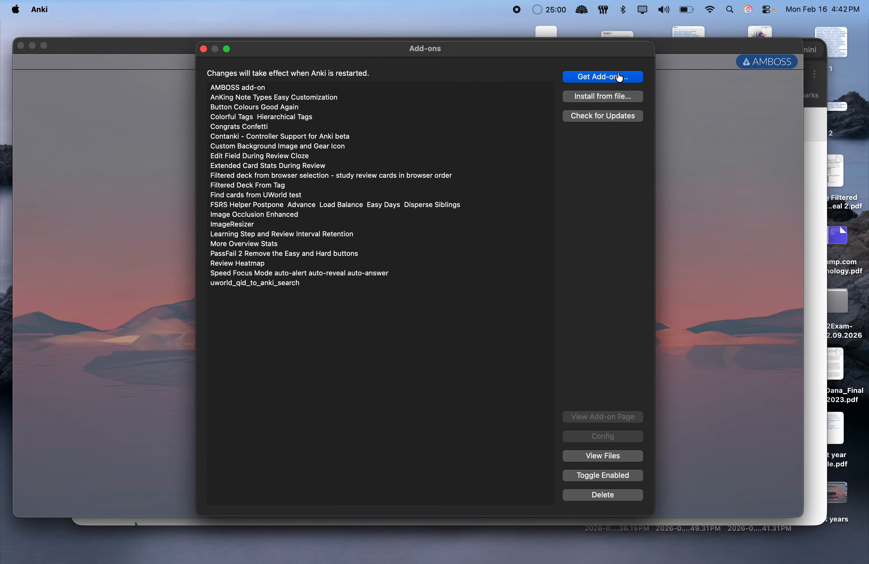
{"action": "left_click", "coordinate": [619, 77]}
{"action": "key", "text": "super+v"}
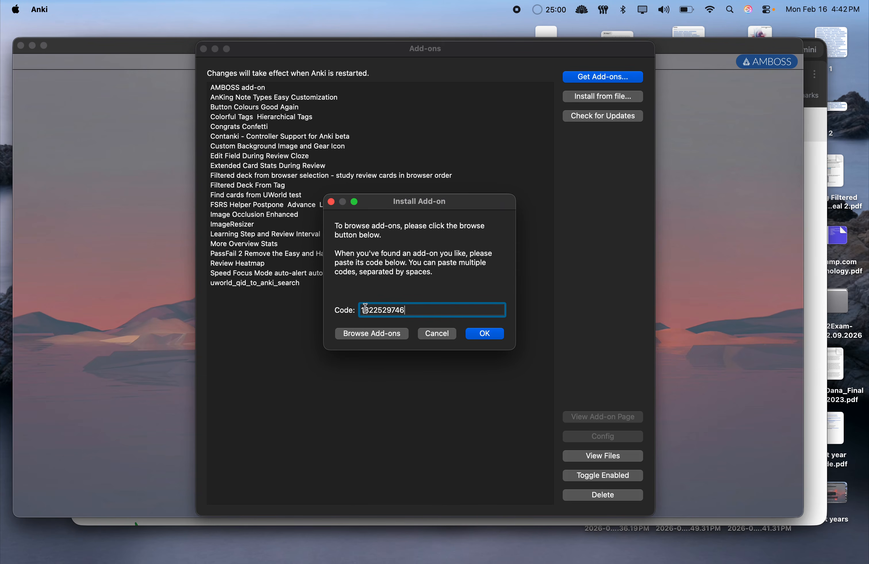
{"action": "key", "text": "ctrl+Up"}
{"action": "left_click", "coordinate": [512, 291]}
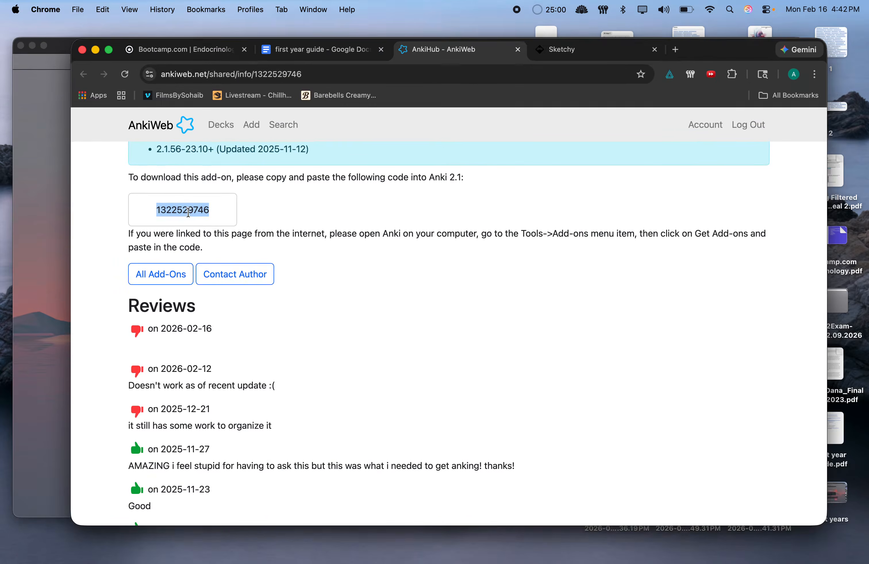
{"action": "key", "text": "ctrl+Up"}
{"action": "left_click", "coordinate": [193, 215]}
{"action": "left_click", "coordinate": [476, 334]}
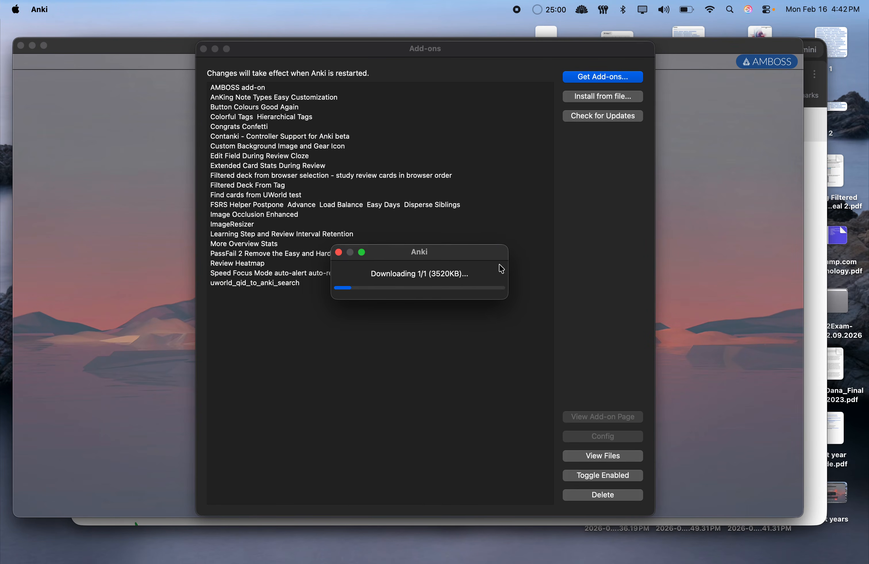
{"action": "left_click", "coordinate": [498, 301]}
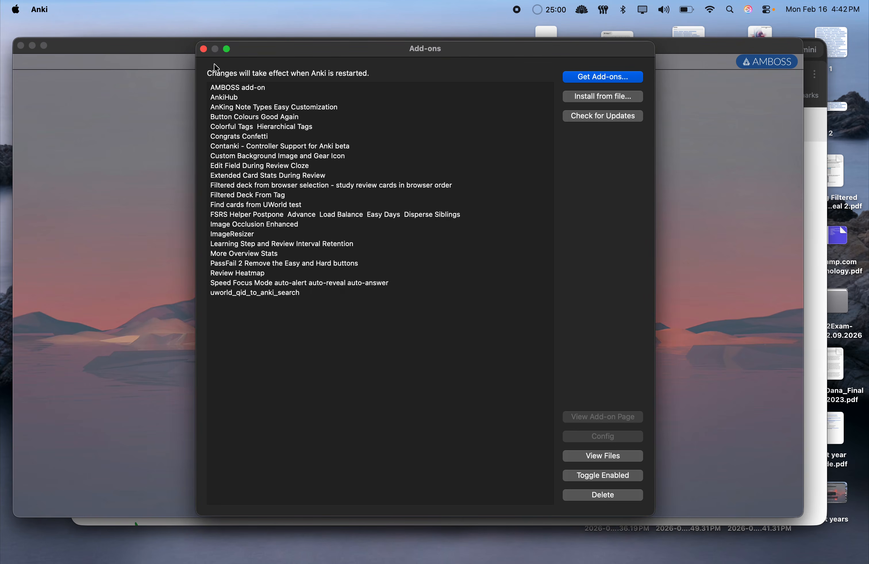
Restart Anki to activate the new add-on, declining the AnkiWeb downloads and dismissing the AMBOSS login.
{"action": "left_click", "coordinate": [204, 49]}
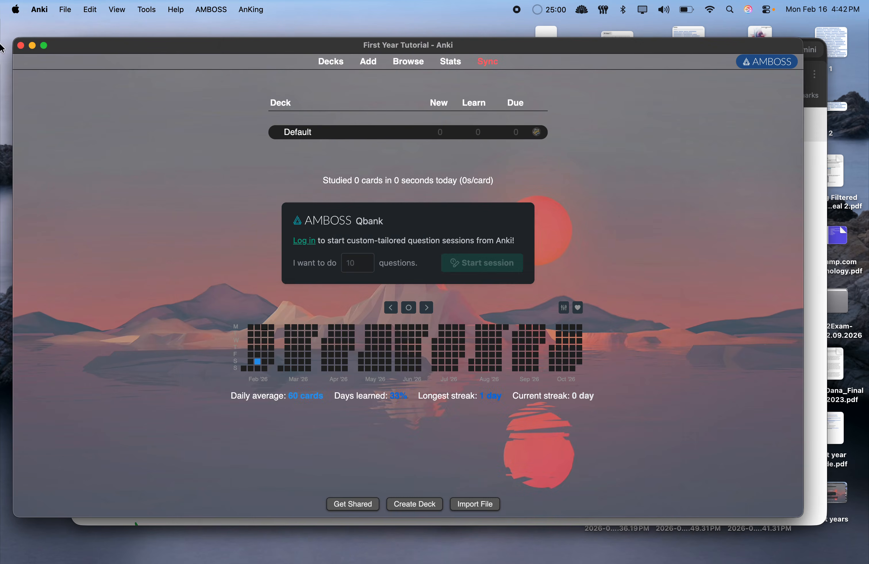
{"action": "left_click", "coordinate": [21, 47]}
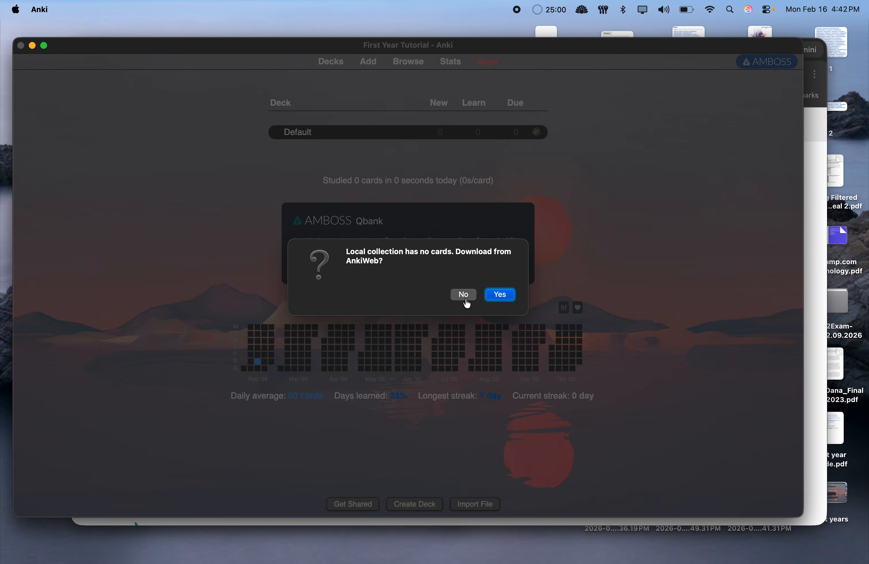
{"action": "left_click", "coordinate": [465, 299]}
{"action": "mouse_move", "coordinate": [397, 541]}
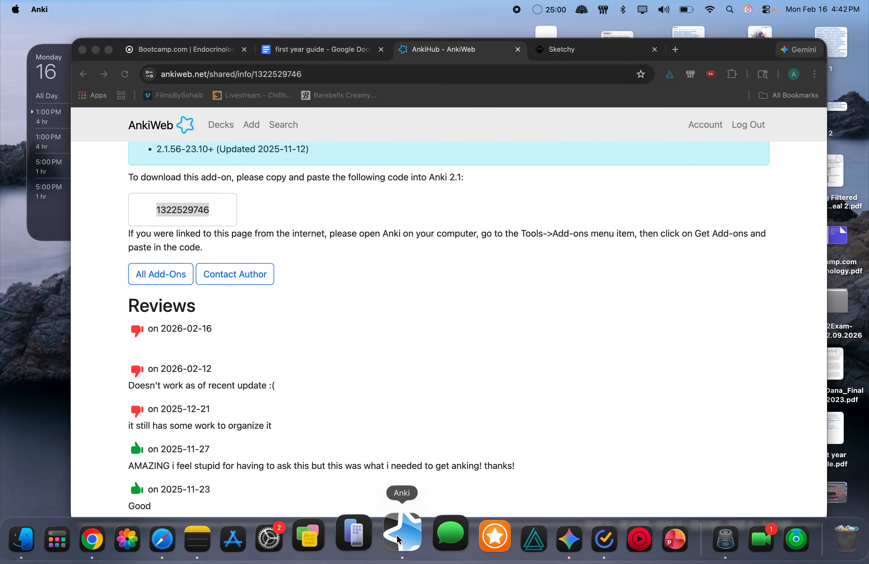
{"action": "left_click", "coordinate": [403, 522]}
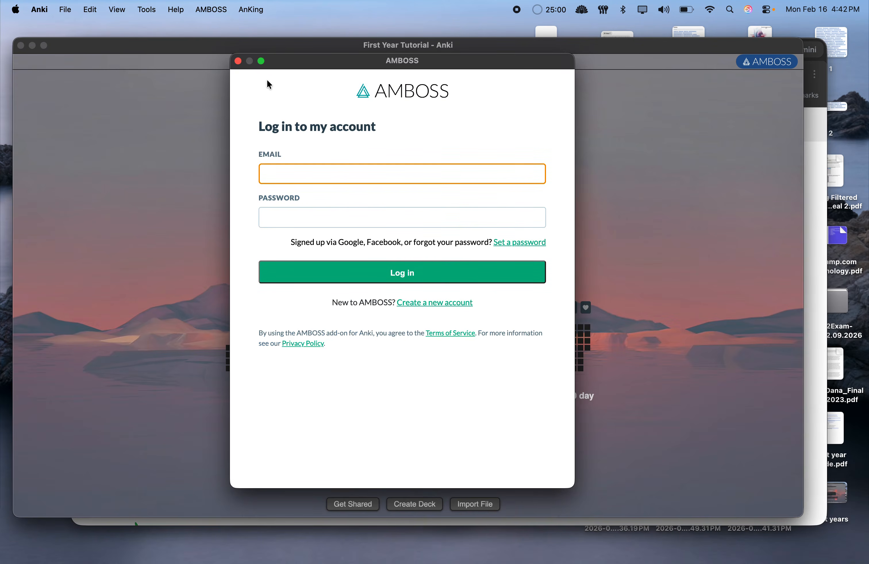
{"action": "left_click", "coordinate": [239, 62]}
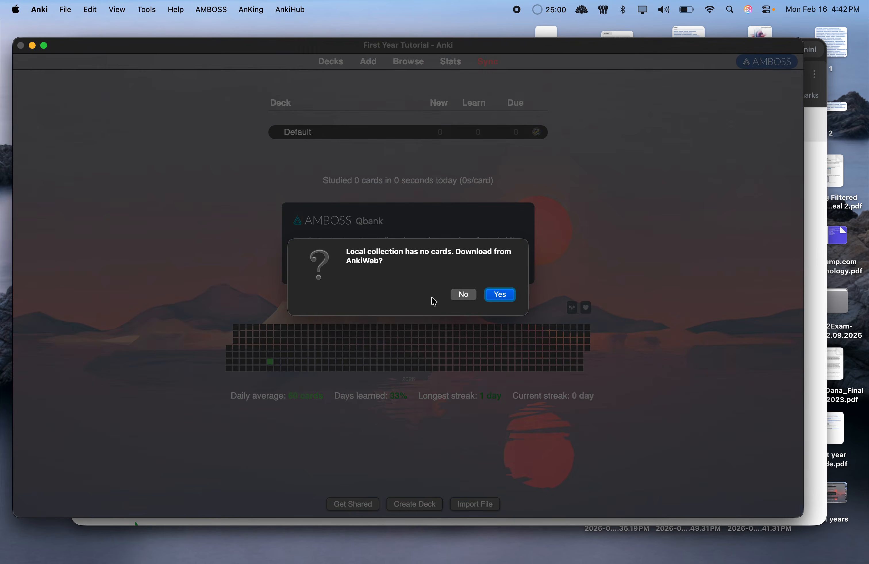
{"action": "left_click", "coordinate": [464, 295]}
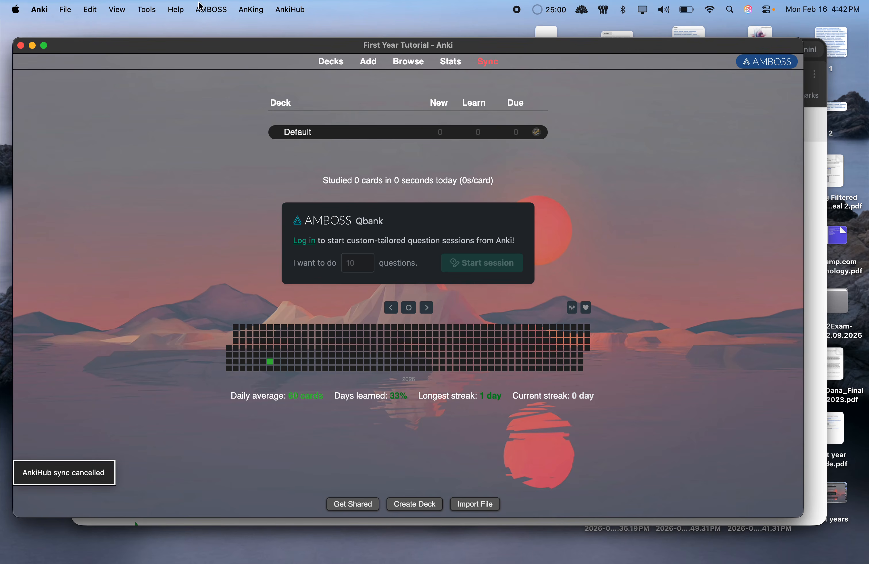
Check the commands that the newly installed AnkiHub add-on provides.
{"action": "left_click", "coordinate": [292, 11]}
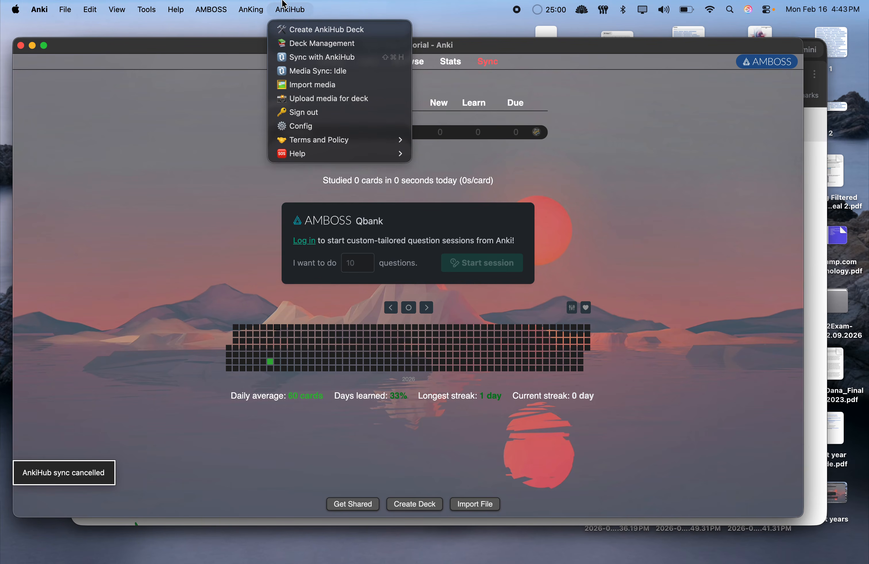
{"action": "left_click", "coordinate": [292, 13]}
{"action": "left_click", "coordinate": [294, 10]}
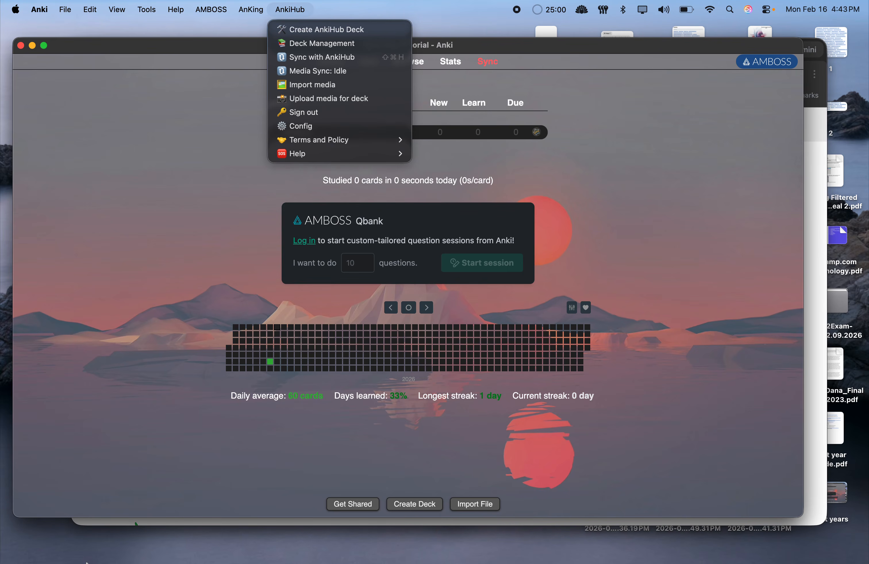
{"action": "left_click", "coordinate": [104, 483]}
Switch to Chrome, open the guide's AnkiHub Sign In link and sign out of the current AnkiHub account.
{"action": "key", "text": "ctrl+Up"}
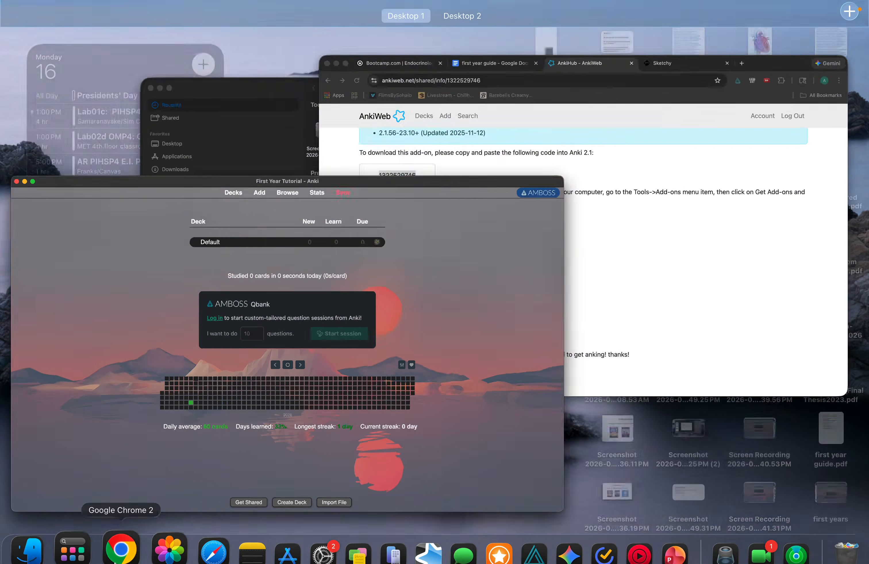
{"action": "left_click", "coordinate": [505, 270]}
{"action": "left_click", "coordinate": [327, 52]}
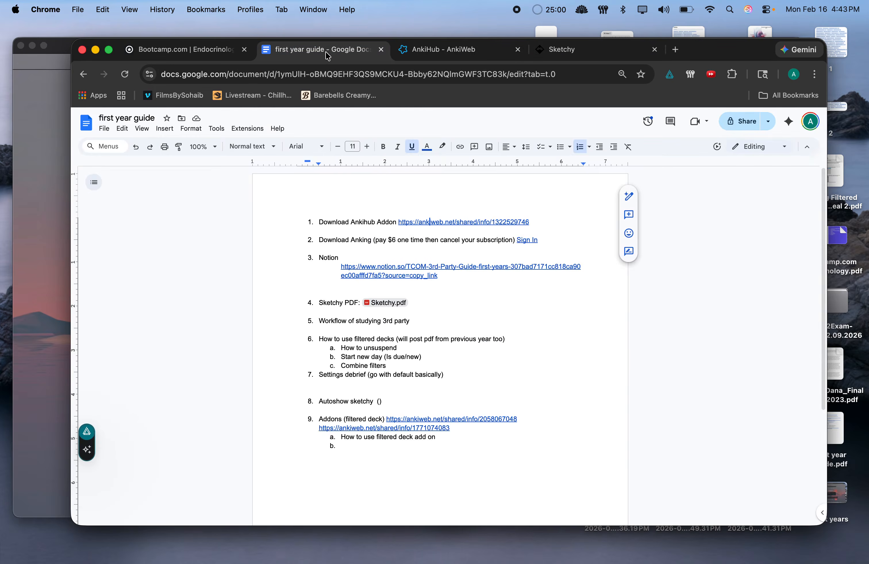
{"action": "left_click", "coordinate": [529, 240]}
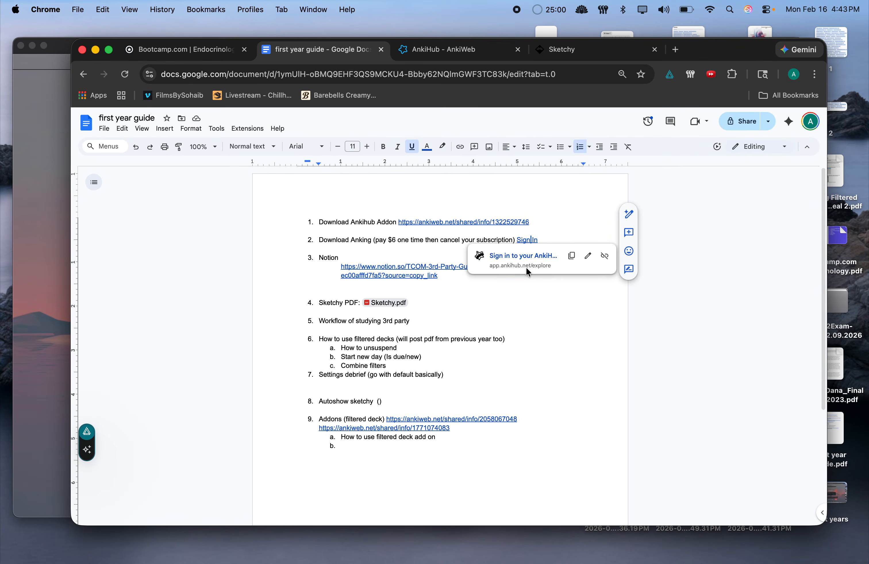
{"action": "left_click", "coordinate": [524, 264]}
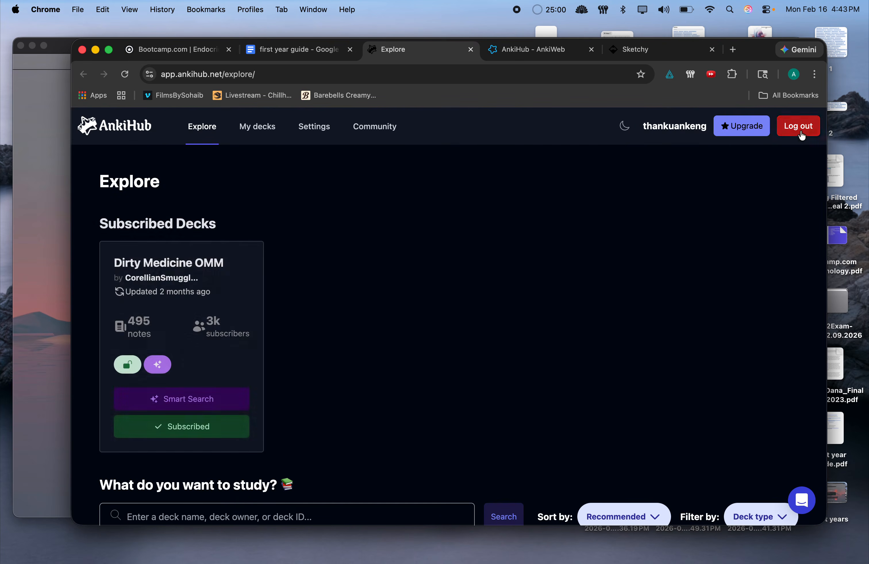
{"action": "left_click", "coordinate": [798, 125]}
{"action": "left_click", "coordinate": [465, 246]}
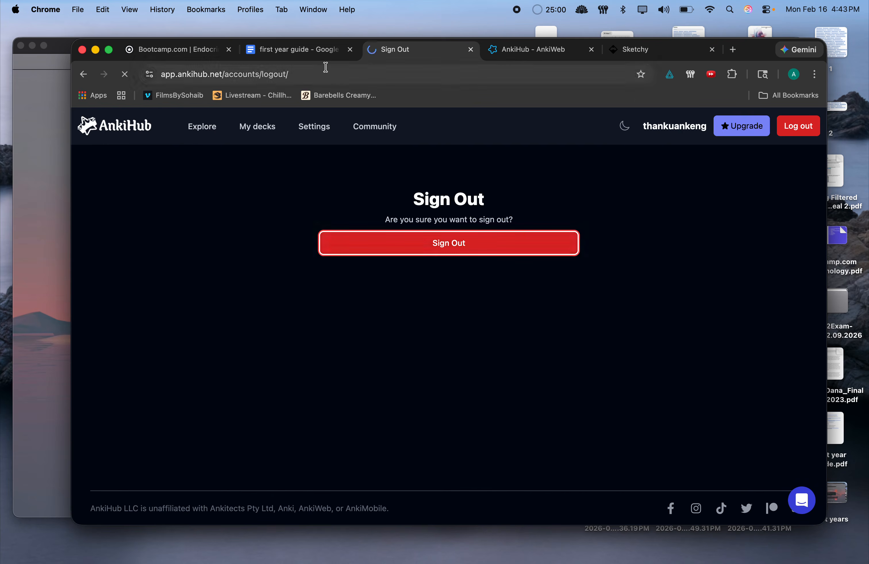
Reopen the AnkiHub Sign In link from the guide and sign in with the account e-mail and password.
{"action": "left_click", "coordinate": [295, 51]}
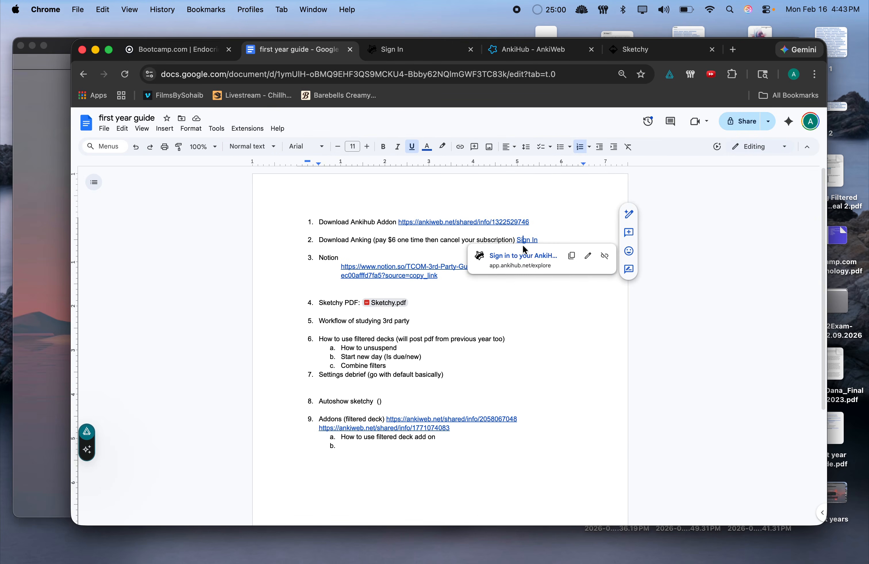
{"action": "left_click", "coordinate": [519, 256]}
{"action": "left_click", "coordinate": [434, 346]}
{"action": "key", "text": "Return"}
{"action": "type", "text": "****"}
{"action": "key", "text": "Return"}
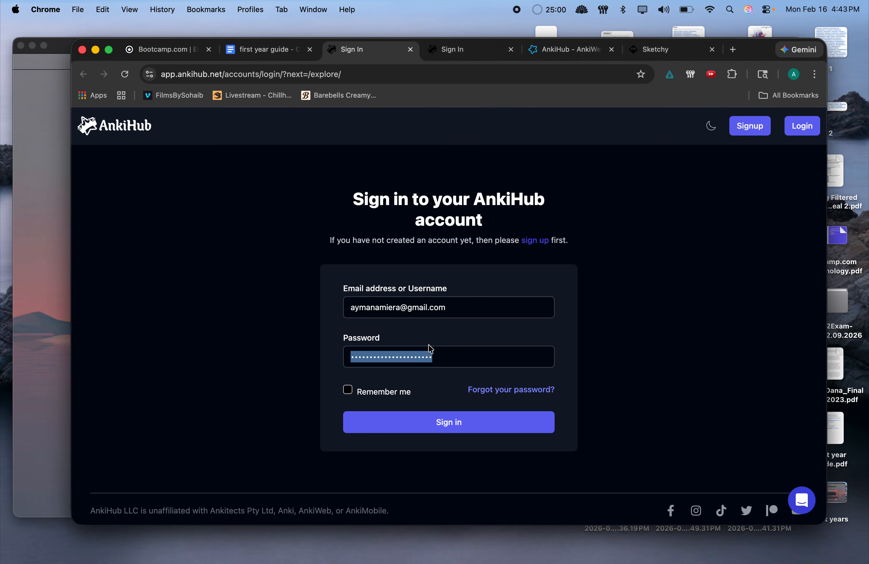
{"action": "left_click", "coordinate": [445, 420]}
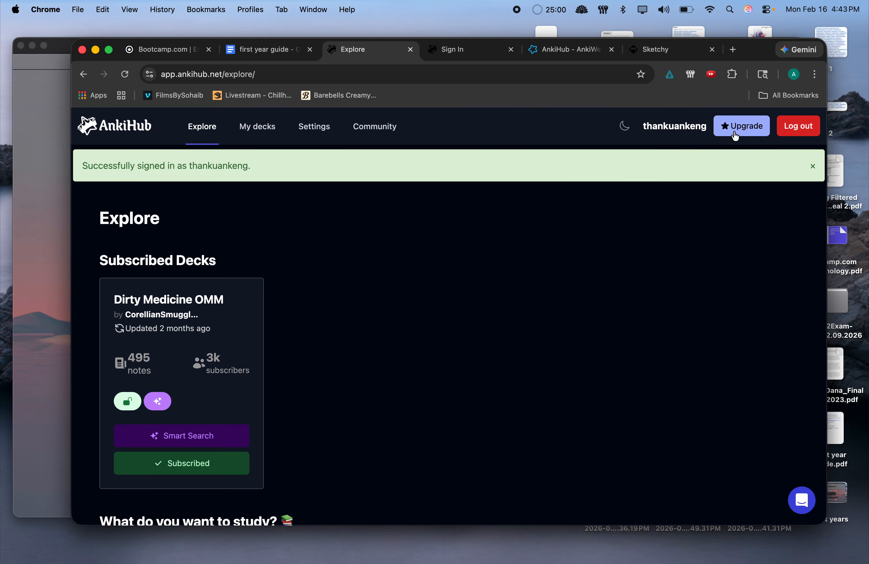
Open the AnkiHub membership upgrade options and review the monthly plans, including Core.
{"action": "left_click", "coordinate": [742, 135]}
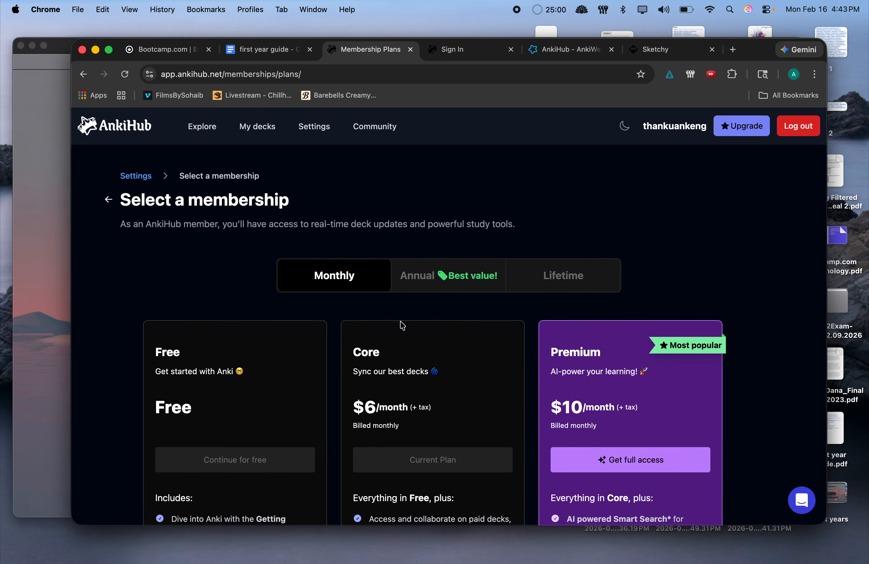
{"action": "left_click", "coordinate": [327, 285]}
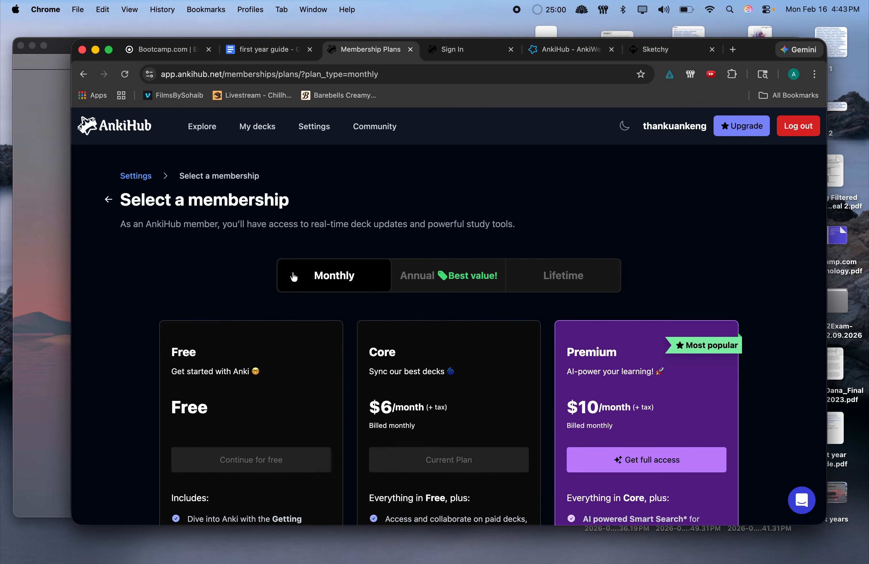
{"action": "scroll", "coordinate": [445, 371], "scroll_direction": "down", "scroll_amount": 3}
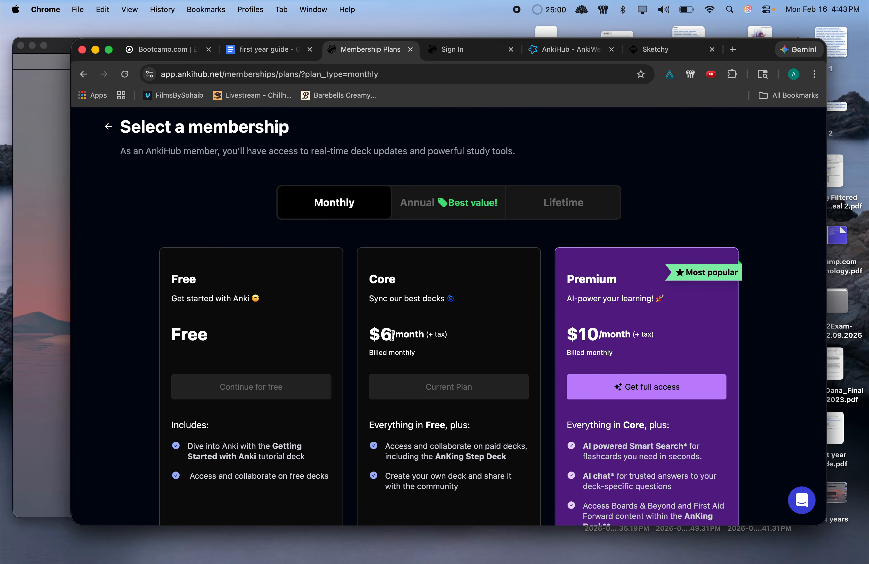
{"action": "scroll", "coordinate": [441, 389], "scroll_direction": "down", "scroll_amount": 2}
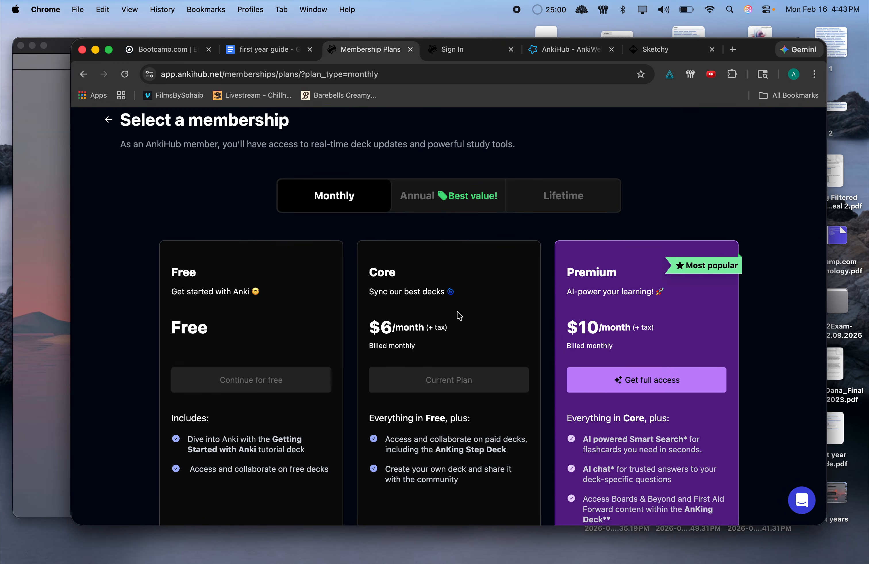
{"action": "scroll", "coordinate": [393, 301], "scroll_direction": "up", "scroll_amount": 3}
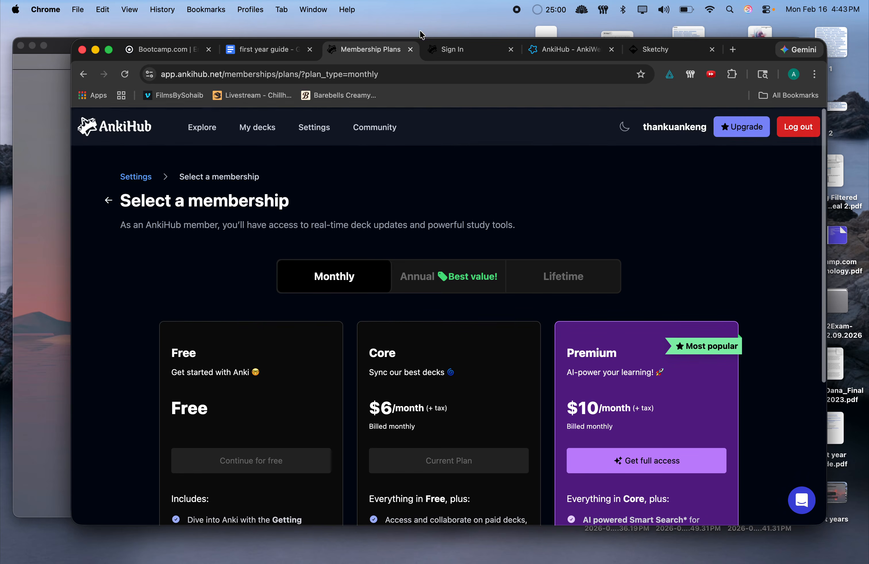
Find the AnKing Step Deck among AnkiHub's explorable decks and subscribe to it.
{"action": "left_click", "coordinate": [258, 133]}
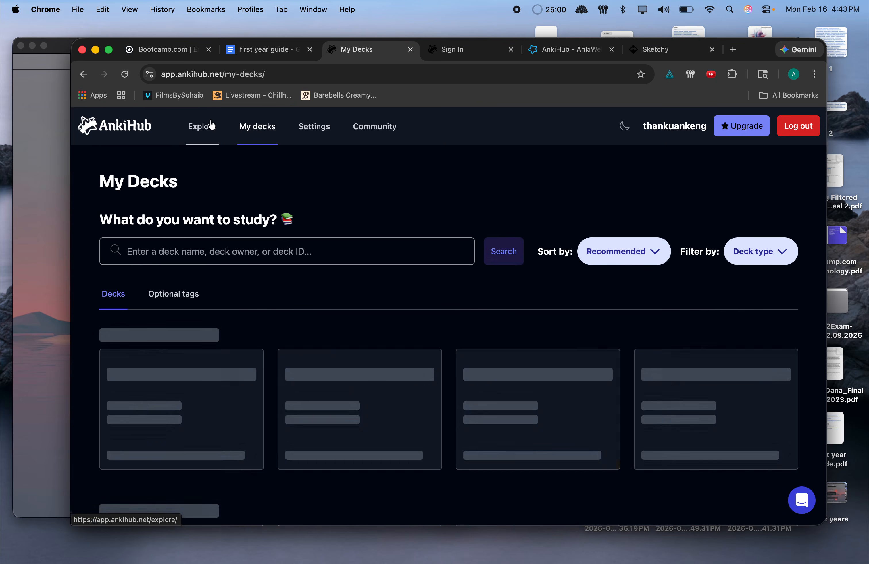
{"action": "left_click", "coordinate": [208, 132]}
{"action": "scroll", "coordinate": [176, 282], "scroll_direction": "down", "scroll_amount": 5}
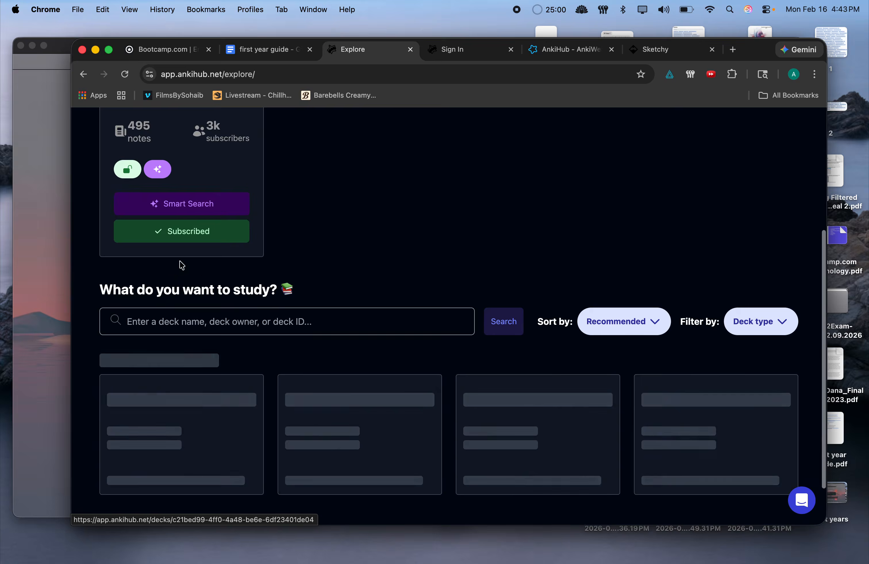
{"action": "scroll", "coordinate": [187, 257], "scroll_direction": "up", "scroll_amount": 4}
{"action": "scroll", "coordinate": [208, 438], "scroll_direction": "down", "scroll_amount": 8}
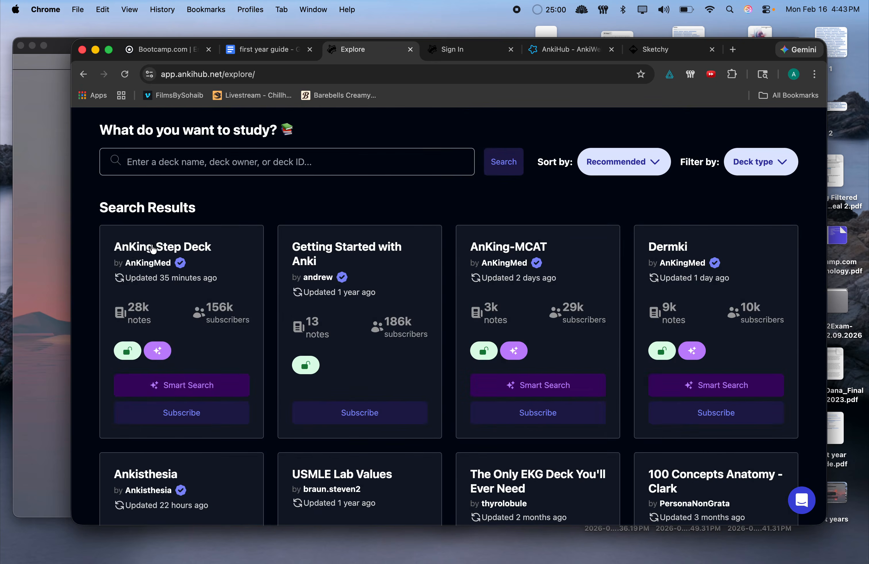
{"action": "left_click", "coordinate": [183, 414]}
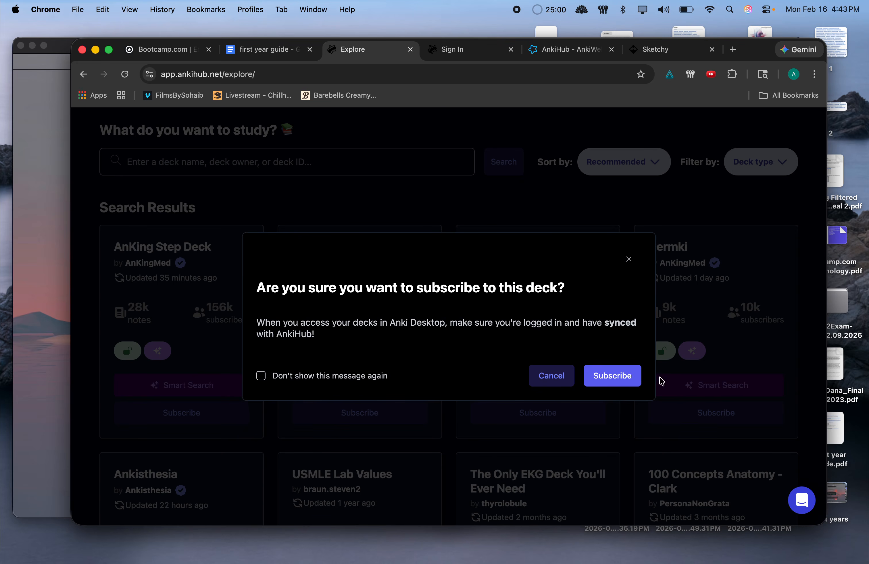
{"action": "left_click", "coordinate": [610, 374]}
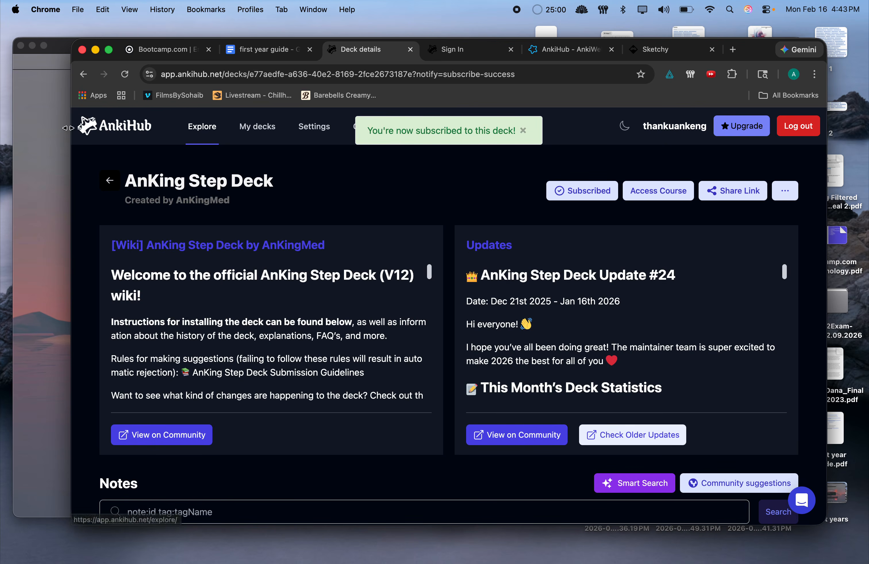
Switch to Anki and look over the AnkiHub add-on's commands for account and deck syncing.
{"action": "left_click", "coordinate": [40, 154]}
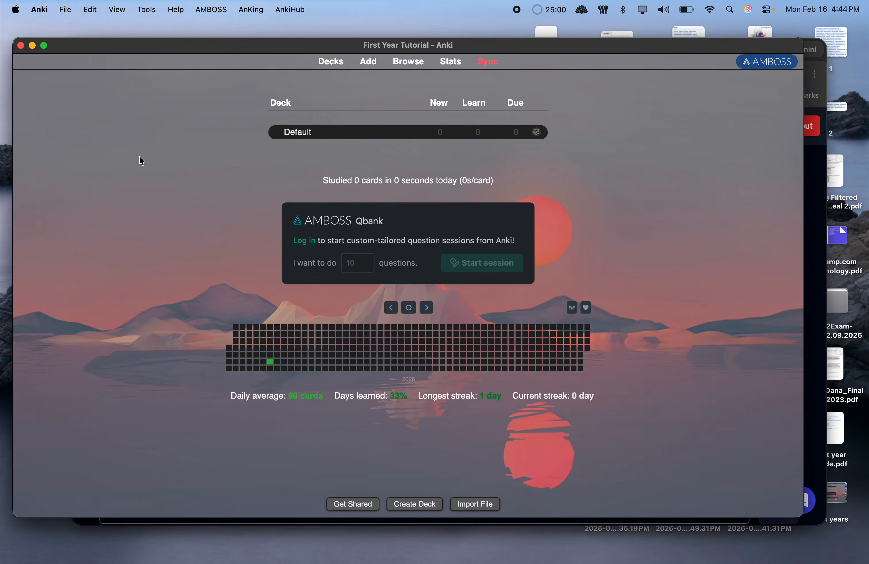
{"action": "left_click", "coordinate": [292, 10]}
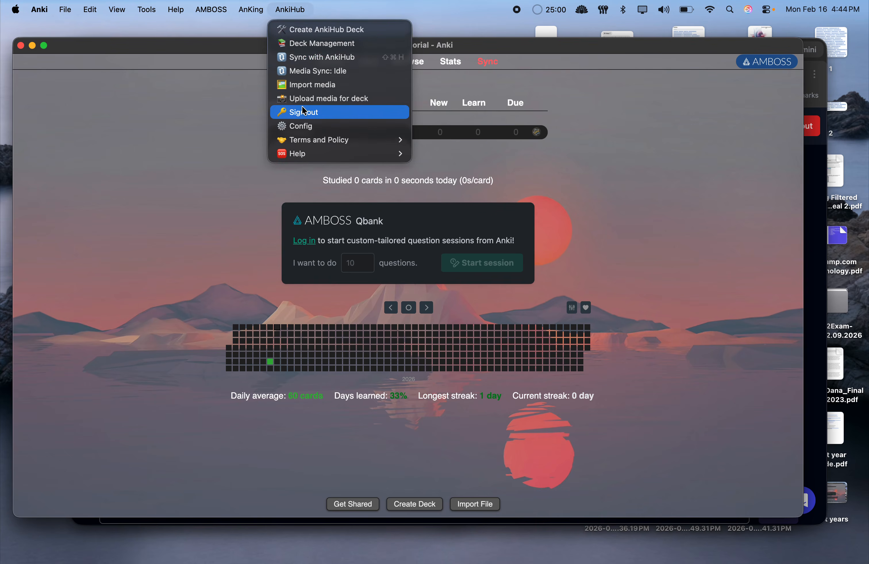
{"action": "key", "text": "ctrl+Up"}
{"action": "left_click", "coordinate": [680, 128]}
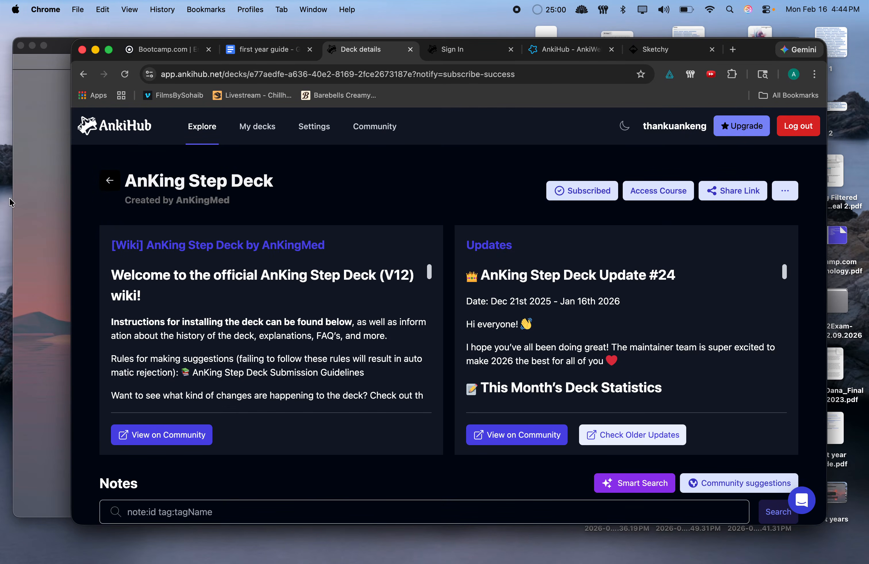
{"action": "left_click", "coordinate": [48, 186]}
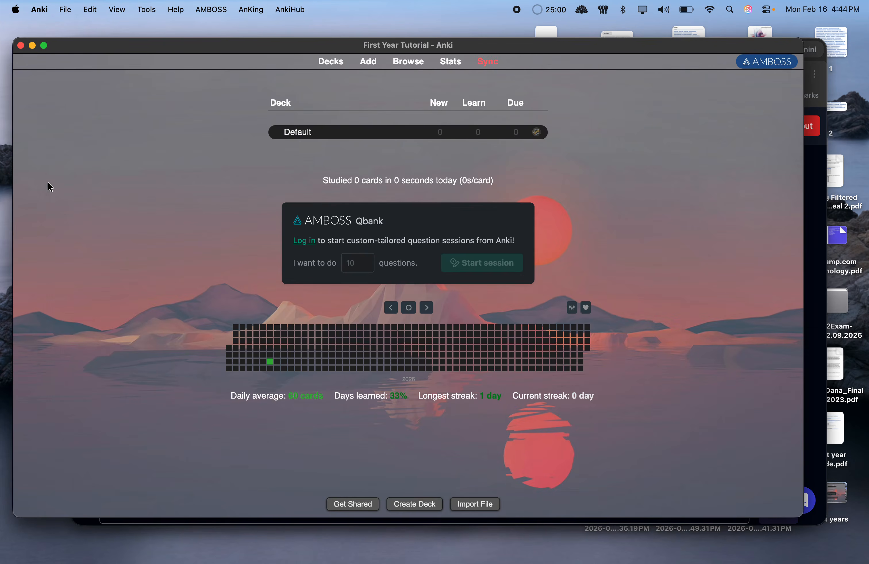
{"action": "left_click", "coordinate": [299, 12]}
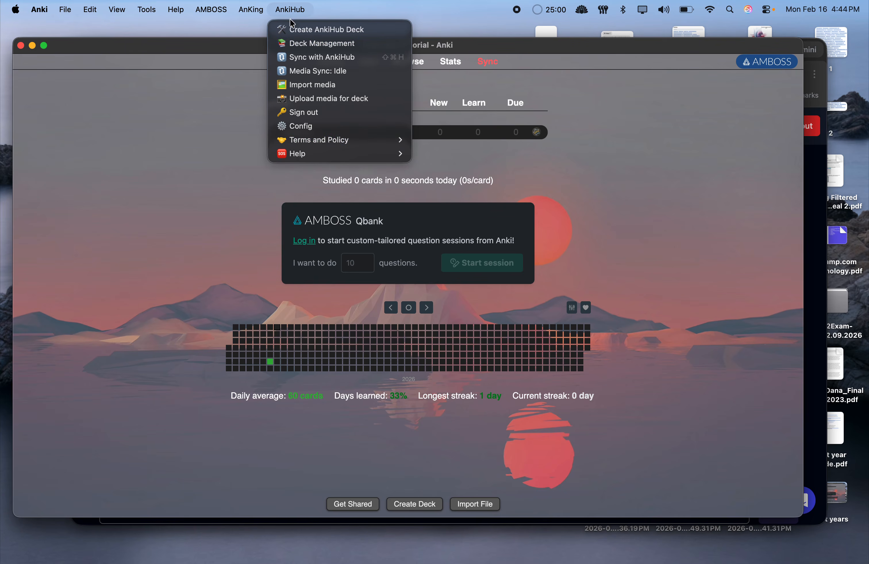
{"action": "left_click", "coordinate": [499, 89]}
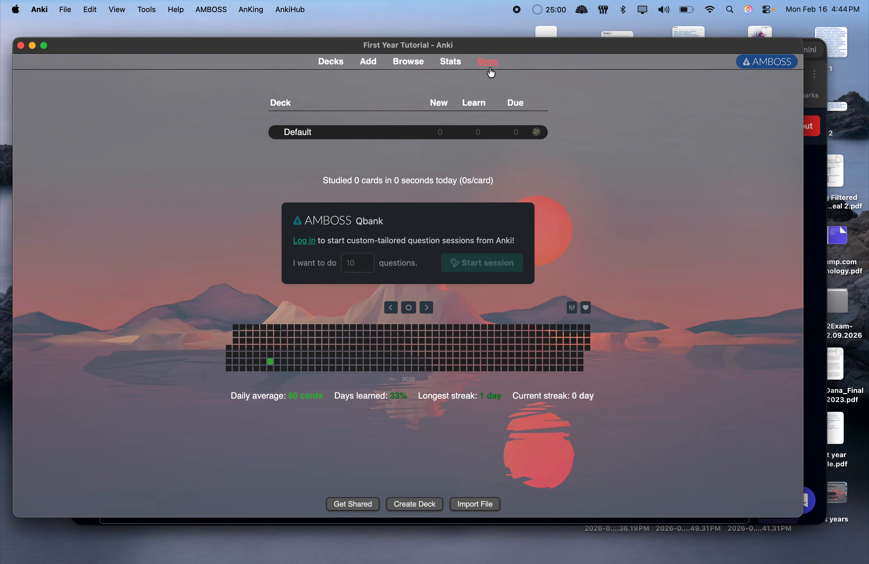
Sync Anki with AnkiHub, accepting the collection download from AnkiWeb and skipping installation of the new AnkiHub decks.
{"action": "left_click", "coordinate": [296, 10]}
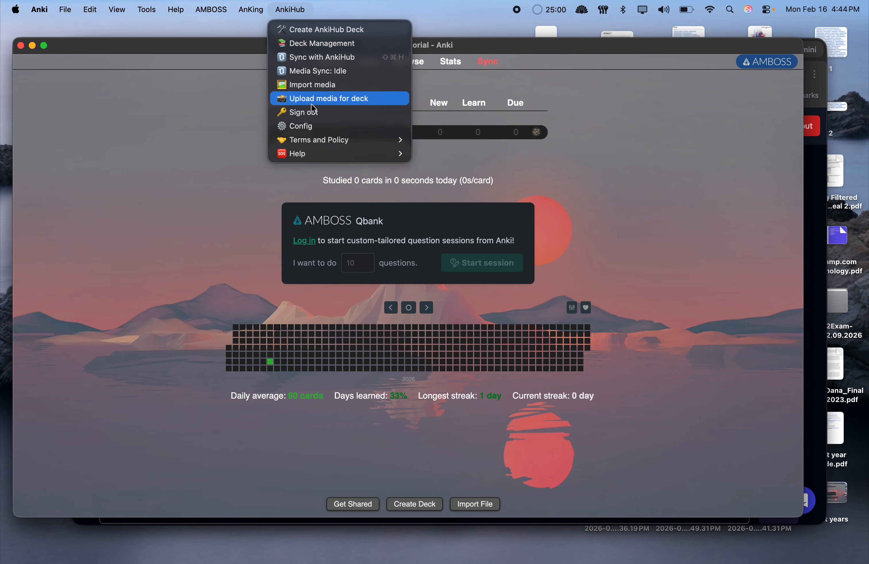
{"action": "left_click", "coordinate": [315, 58]}
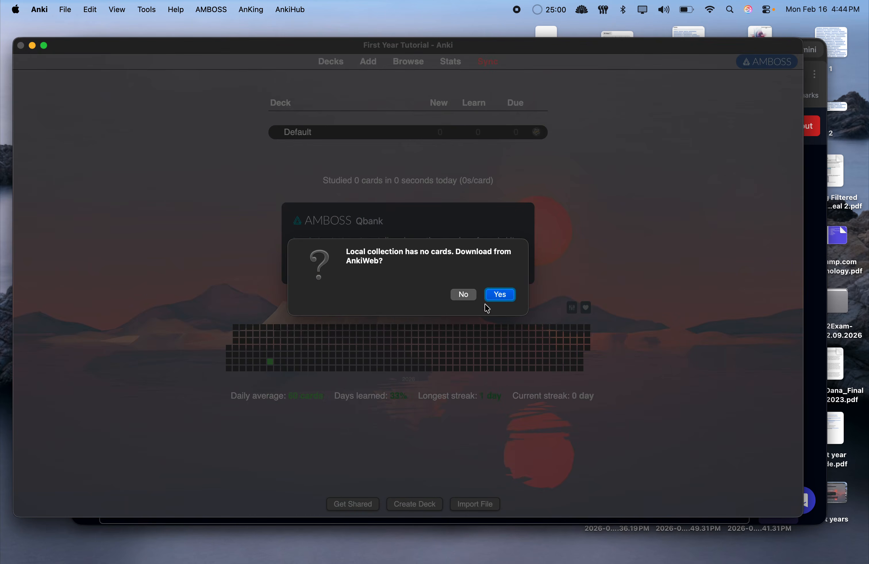
{"action": "left_click", "coordinate": [502, 295]}
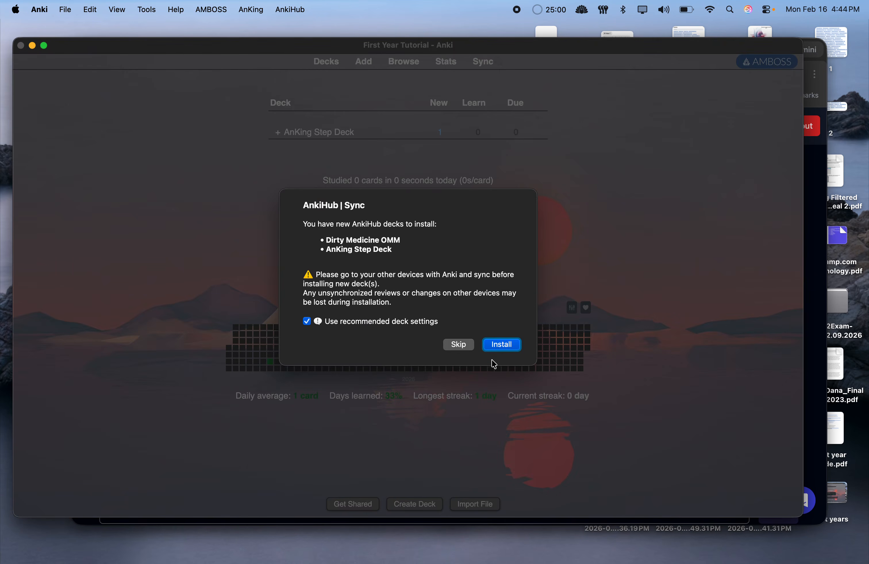
{"action": "left_click", "coordinate": [459, 345]}
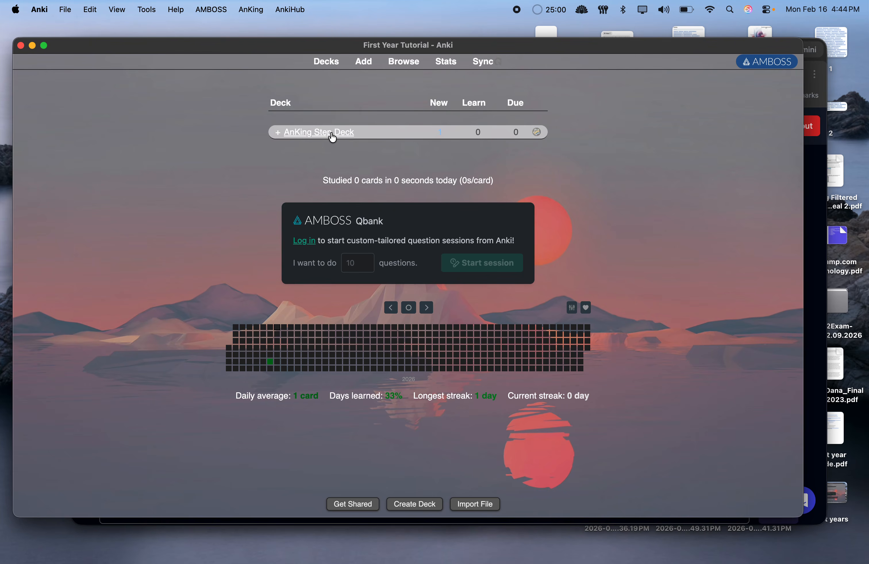
Switch back to Chrome and open the Notion link from the first year guide document.
{"action": "key", "text": "ctrl+Up"}
{"action": "left_click", "coordinate": [570, 187]}
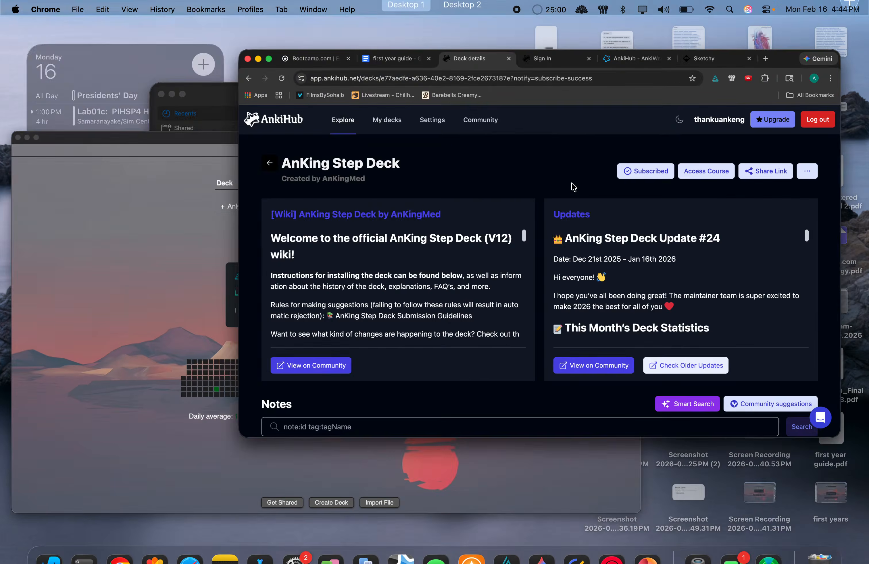
{"action": "left_click", "coordinate": [253, 51]}
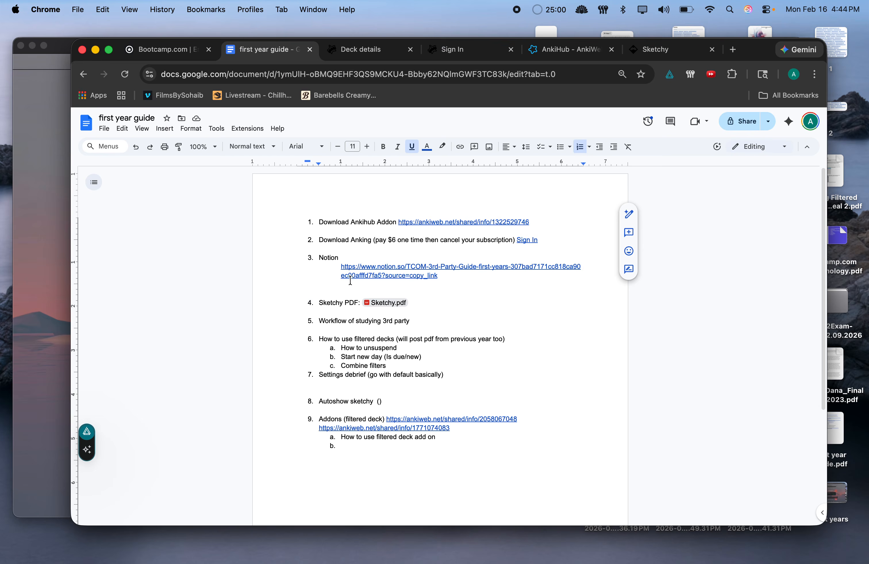
{"action": "left_click", "coordinate": [373, 269]}
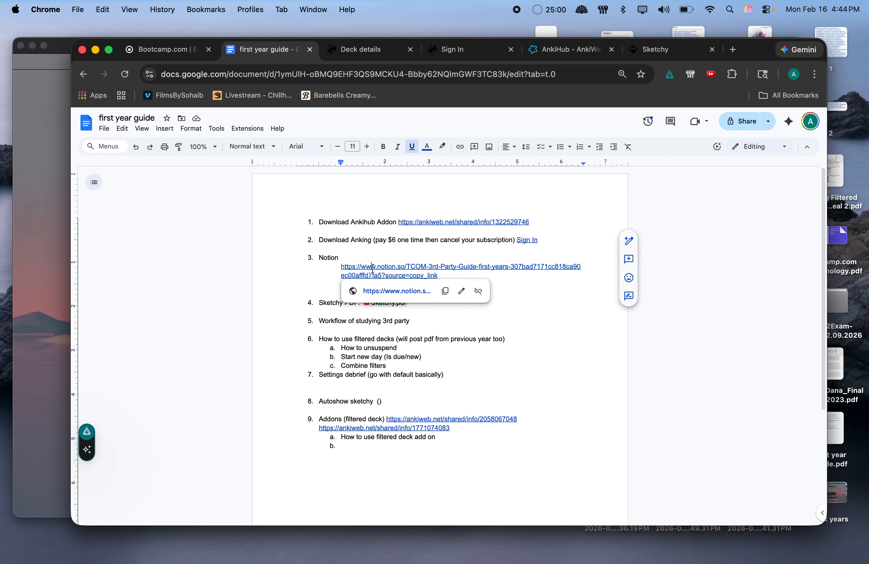
{"action": "left_click", "coordinate": [380, 293]}
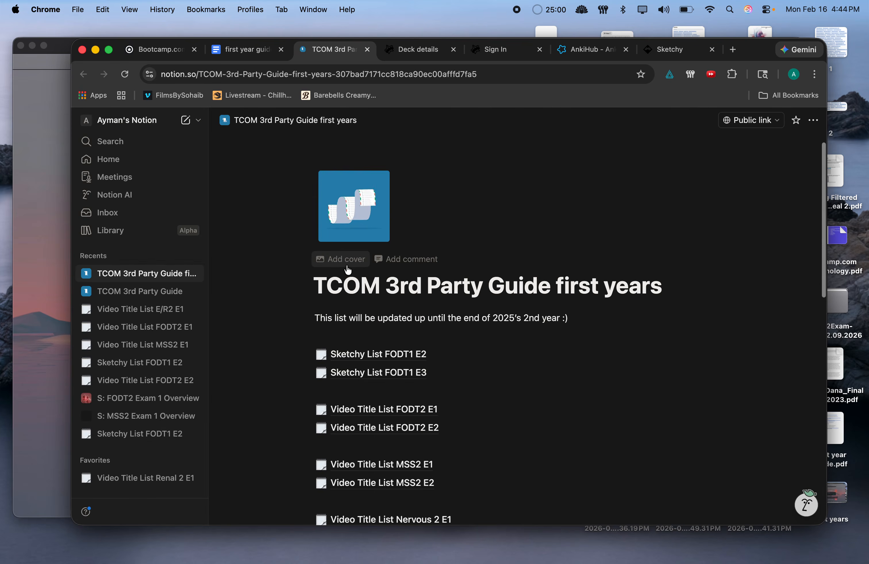
Look through the TCOM 3rd Party Guide's exam lists and open Sketchy List FODT1 E2.
{"action": "scroll", "coordinate": [364, 326], "scroll_direction": "down", "scroll_amount": 5}
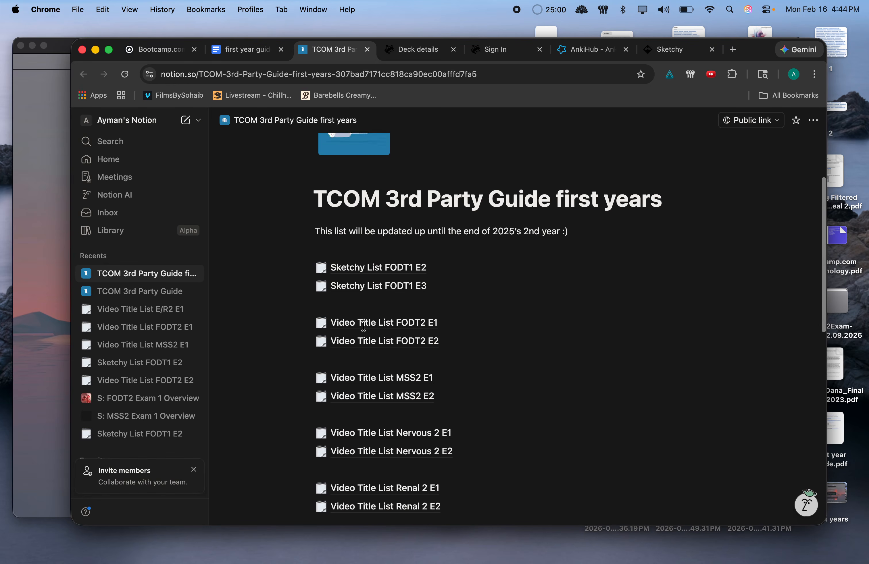
{"action": "scroll", "coordinate": [485, 233], "scroll_direction": "up", "scroll_amount": 3}
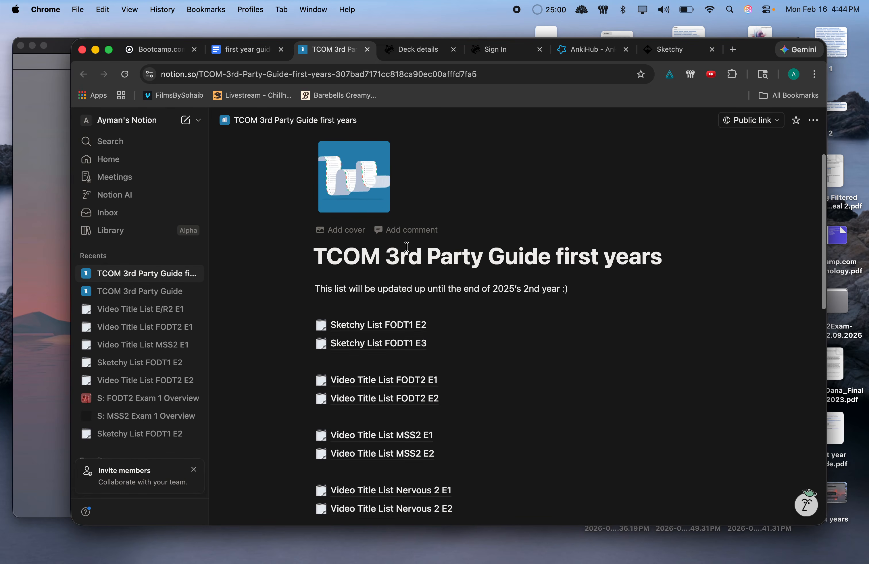
{"action": "scroll", "coordinate": [421, 263], "scroll_direction": "down", "scroll_amount": 1}
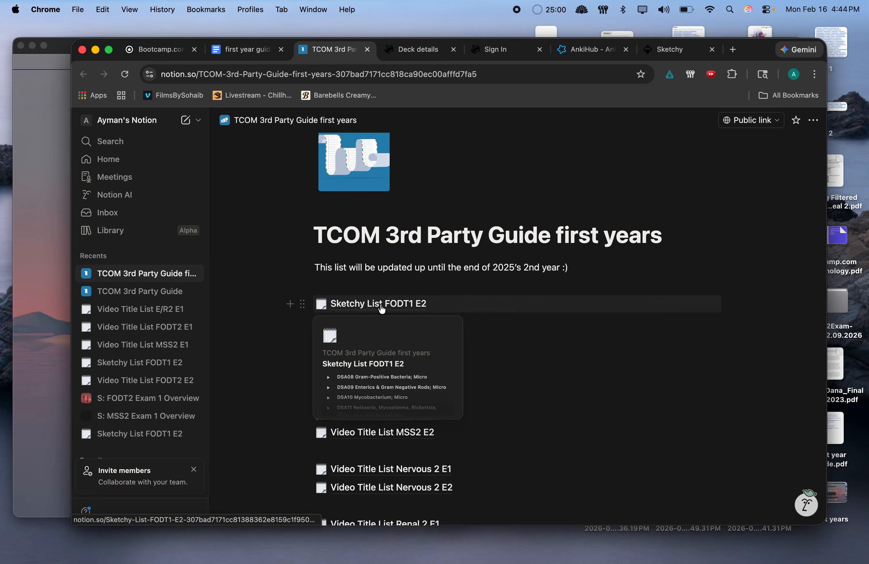
{"action": "left_click", "coordinate": [371, 311]}
{"action": "scroll", "coordinate": [421, 242], "scroll_direction": "down", "scroll_amount": 2}
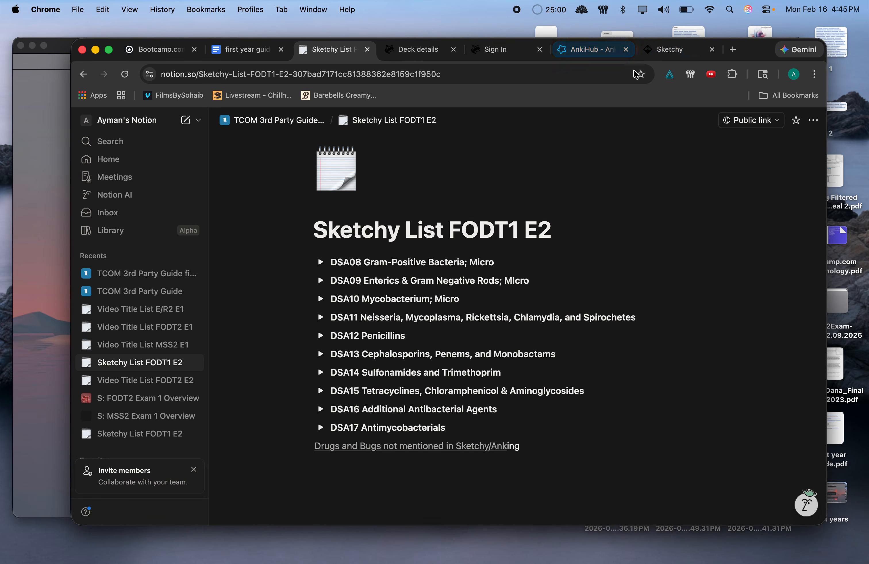
Open the UNTHSC Canvas dashboard in a new browser tab.
{"action": "left_click", "coordinate": [732, 50]}
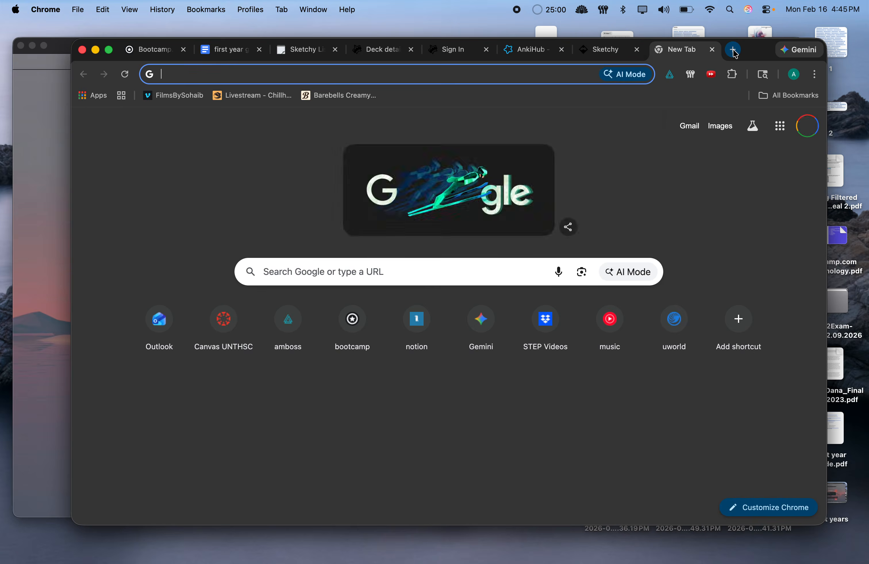
{"action": "type", "text": "canba"}
{"action": "key", "text": "BackSpace"}
{"action": "key", "text": "BackSpace"}
{"action": "type", "text": "vas"}
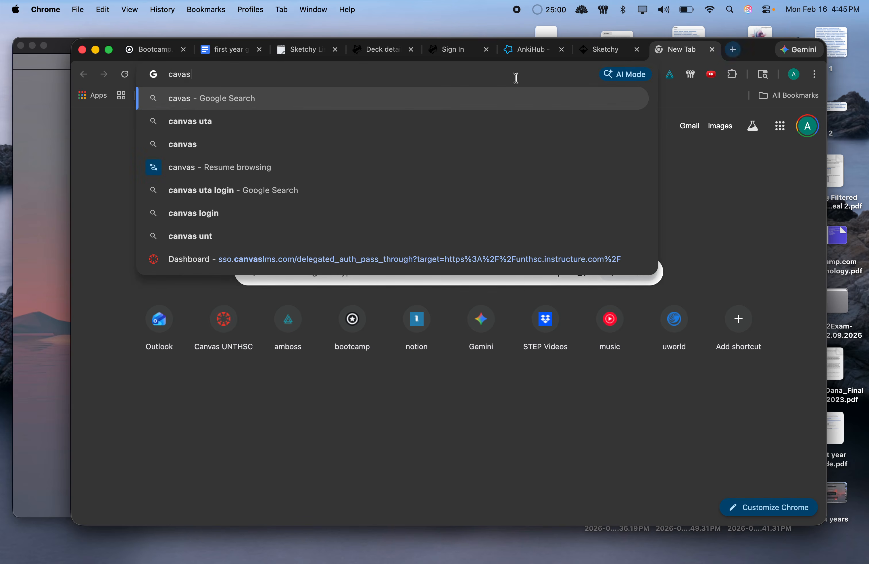
{"action": "left_click", "coordinate": [265, 261]}
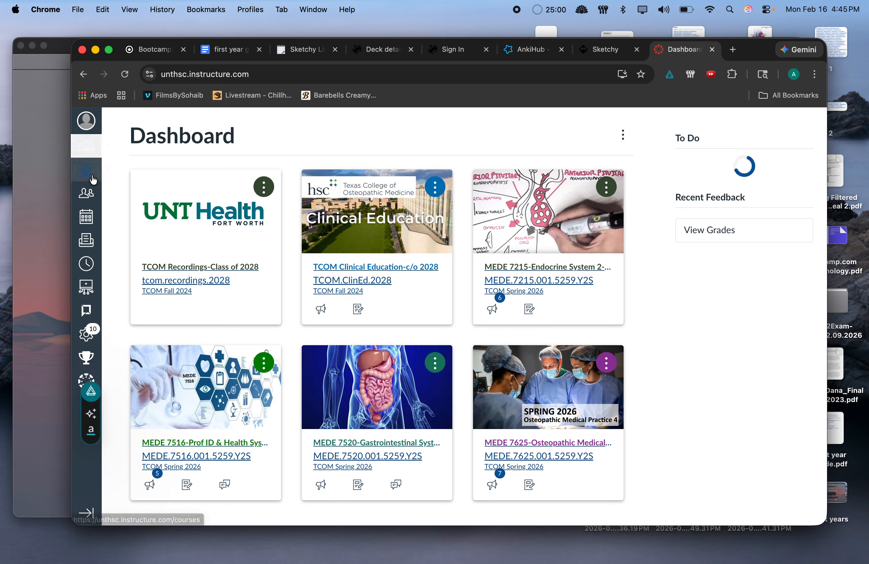
Open the MEDE 7713 Fund of Disease & Treatment course from the full Canvas course list.
{"action": "left_click", "coordinate": [85, 169]}
{"action": "left_click", "coordinate": [144, 174]}
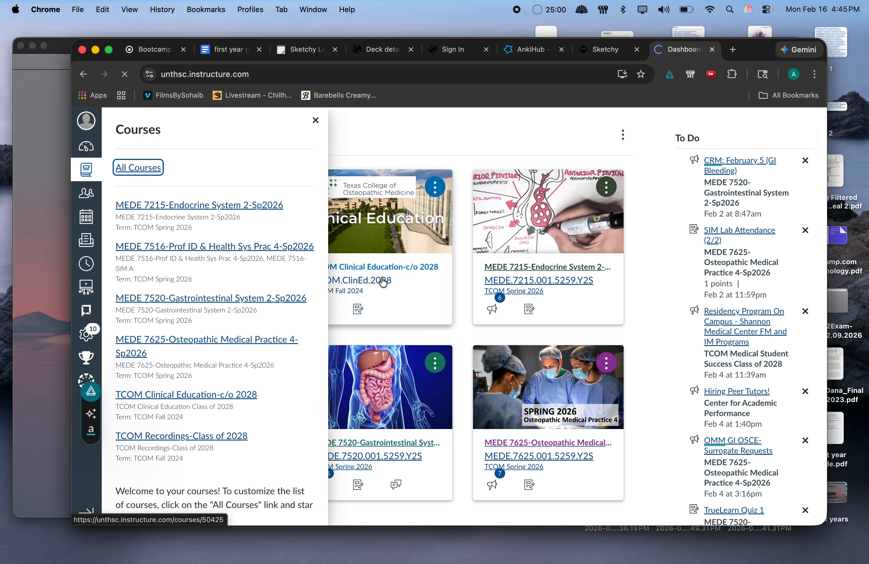
{"action": "scroll", "coordinate": [275, 330], "scroll_direction": "down", "scroll_amount": 10}
{"action": "scroll", "coordinate": [277, 331], "scroll_direction": "up", "scroll_amount": 2}
{"action": "scroll", "coordinate": [277, 331], "scroll_direction": "up", "scroll_amount": 5}
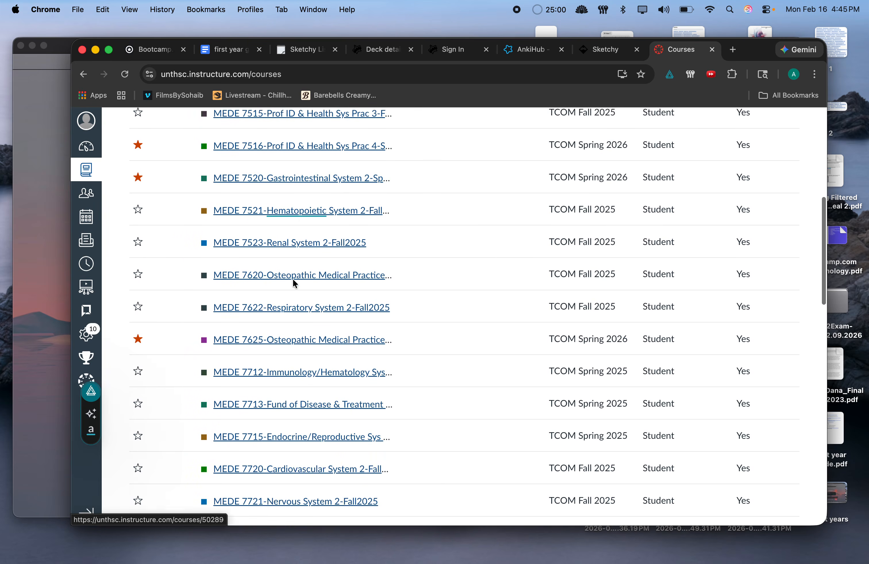
{"action": "scroll", "coordinate": [299, 226], "scroll_direction": "down", "scroll_amount": 7}
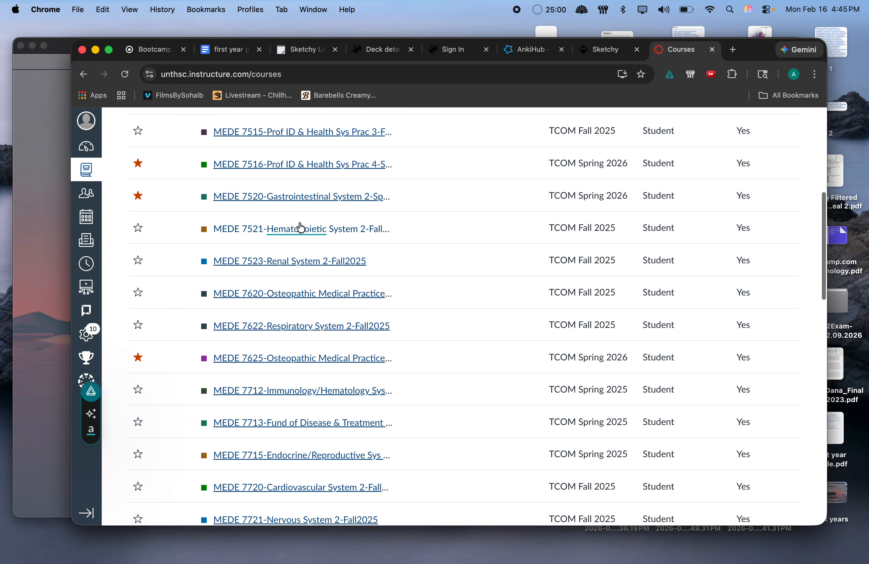
{"action": "left_click", "coordinate": [293, 310]}
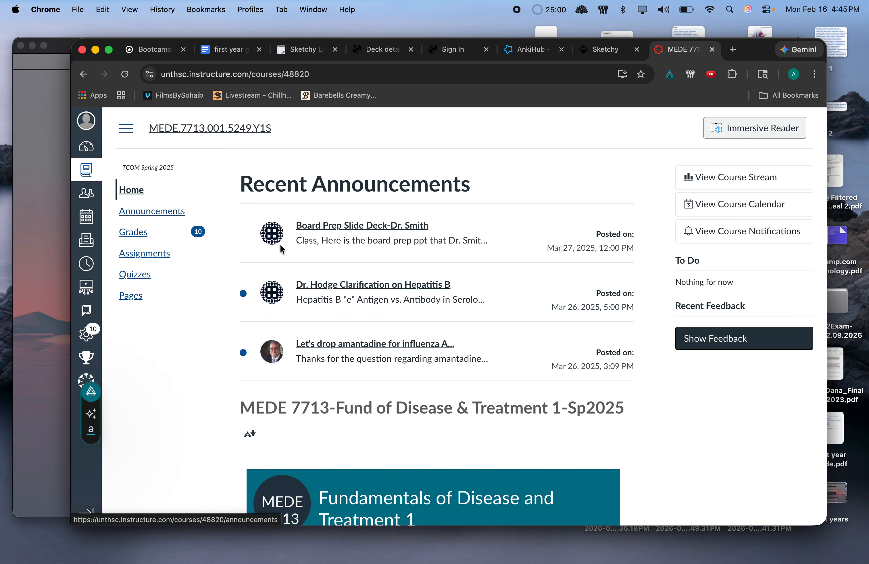
Open the course's Exam 2 Materials page and show the February 25 materials.
{"action": "scroll", "coordinate": [281, 249], "scroll_direction": "down", "scroll_amount": 11}
{"action": "left_click", "coordinate": [486, 206]}
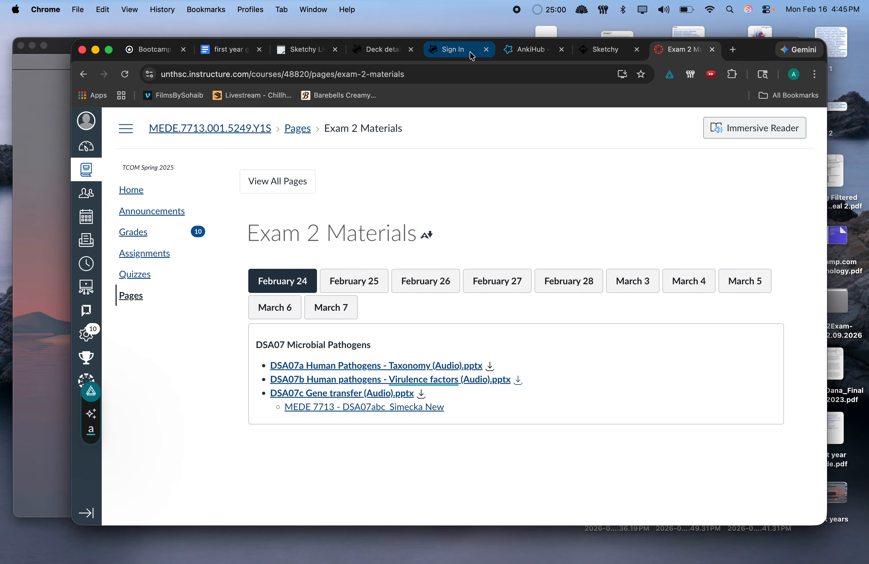
{"action": "left_click", "coordinate": [352, 281]}
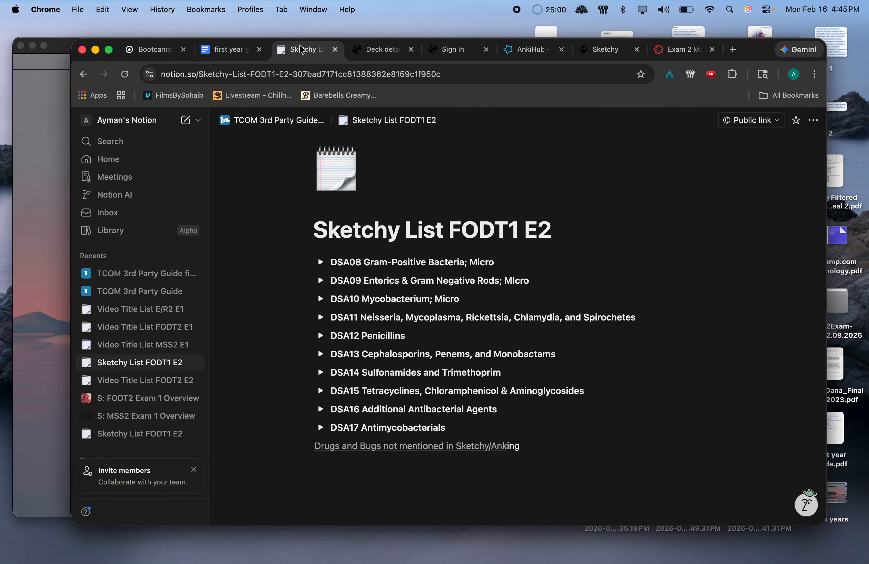
Return to Sketchy List FODT1 E2 in Notion and expand DSA08 Gram-Positive Bacteria; Micro to show its videos.
{"action": "left_click", "coordinate": [306, 48]}
{"action": "left_click", "coordinate": [321, 262]}
{"action": "scroll", "coordinate": [388, 277], "scroll_direction": "down", "scroll_amount": 2}
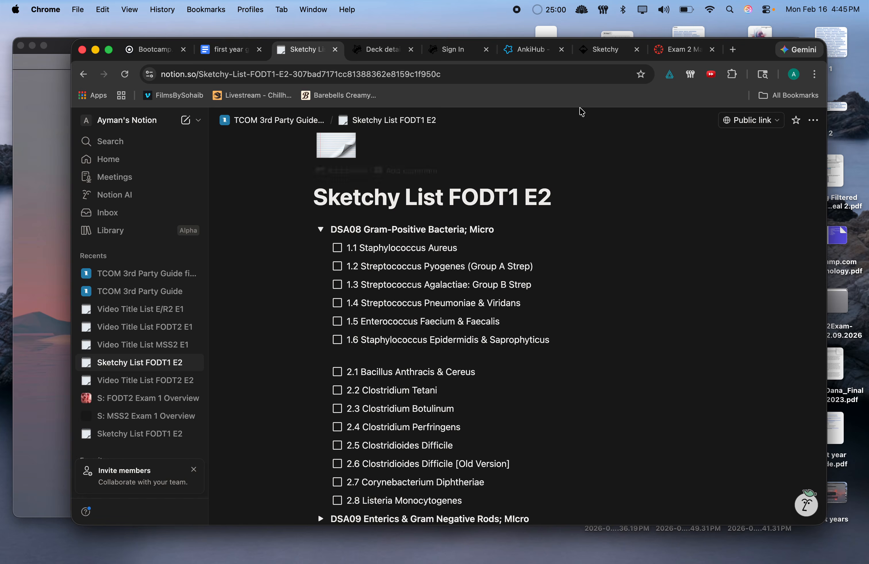
{"action": "left_click", "coordinate": [678, 49]}
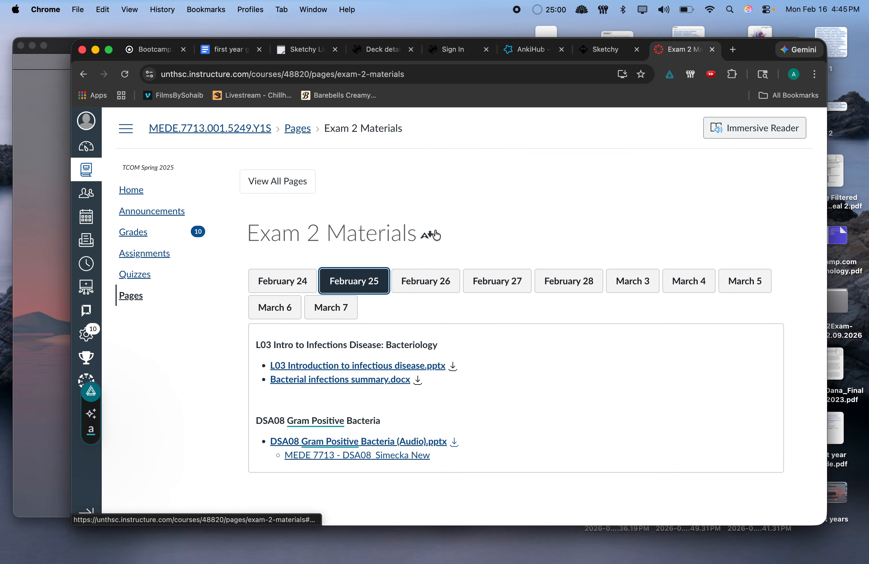
{"action": "left_click", "coordinate": [603, 49]}
{"action": "left_click", "coordinate": [534, 52]}
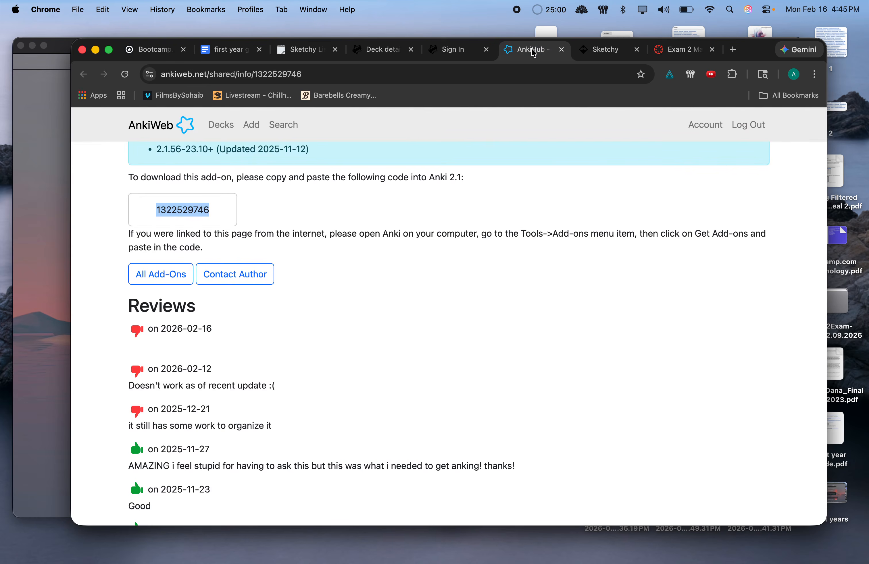
{"action": "left_click", "coordinate": [381, 54], "text": "shift"}
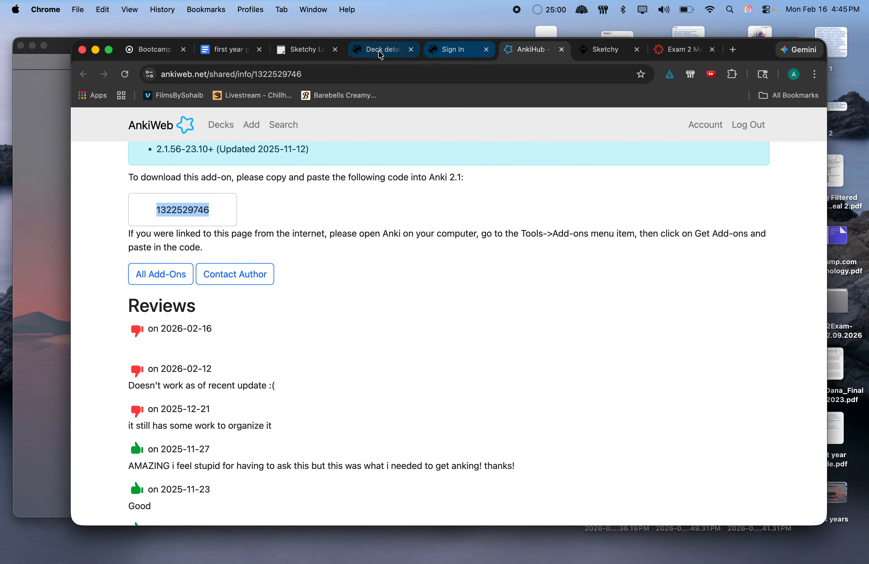
{"action": "left_click", "coordinate": [288, 55]}
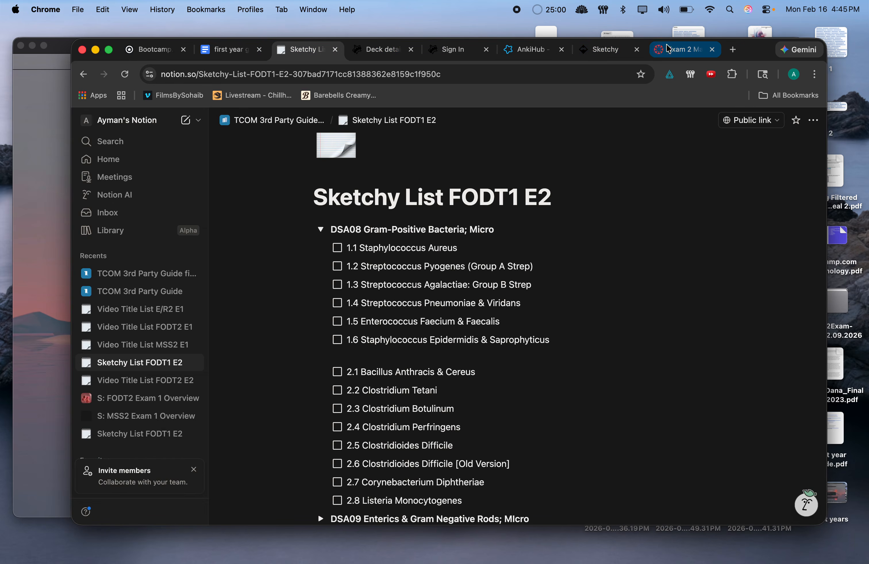
Open DSA08 Gram Positive Bacteria (Audio).pptx from the Canvas Exam 2 Materials page, skim its opening slides, and close the preview.
{"action": "left_click", "coordinate": [668, 49]}
{"action": "left_click", "coordinate": [318, 444]}
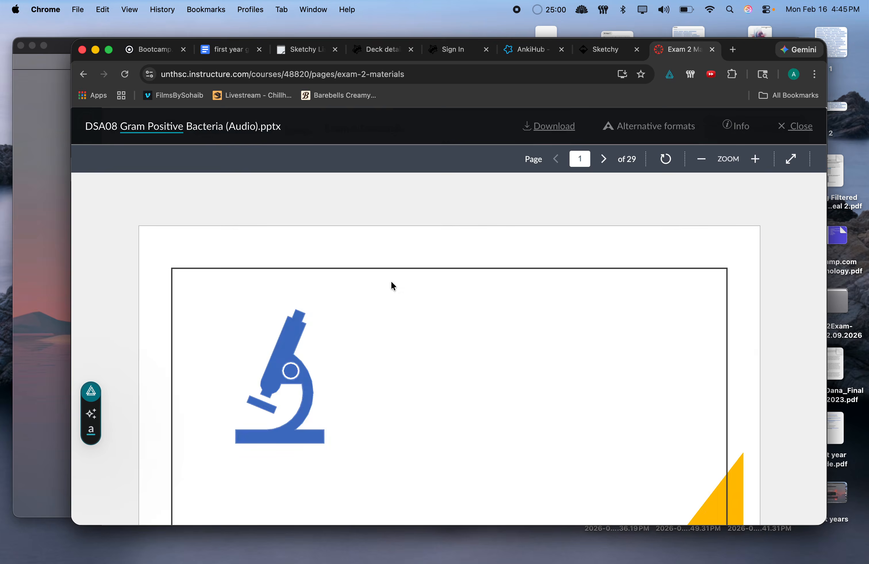
{"action": "scroll", "coordinate": [391, 281], "scroll_direction": "down", "scroll_amount": 20}
{"action": "scroll", "coordinate": [391, 281], "scroll_direction": "down", "scroll_amount": 20}
{"action": "scroll", "coordinate": [392, 286], "scroll_direction": "down", "scroll_amount": 20}
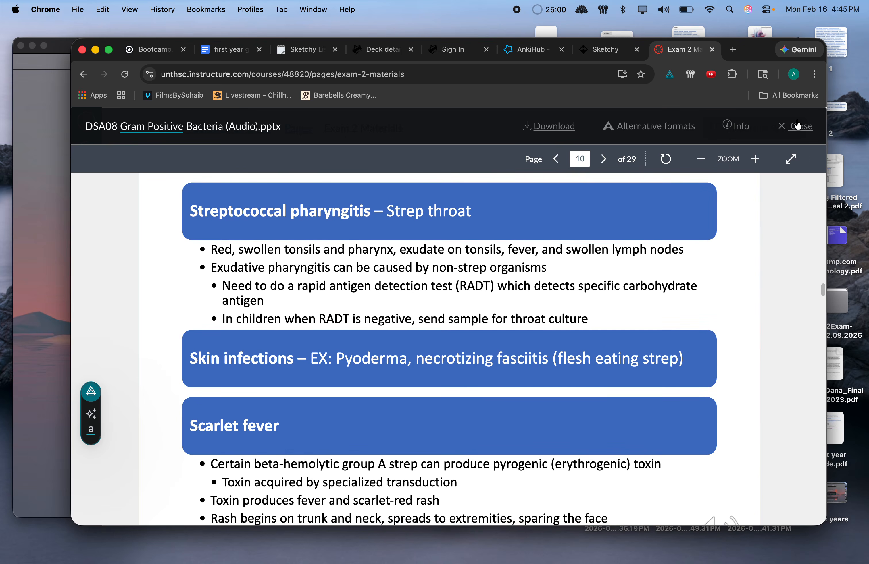
{"action": "left_click", "coordinate": [798, 126]}
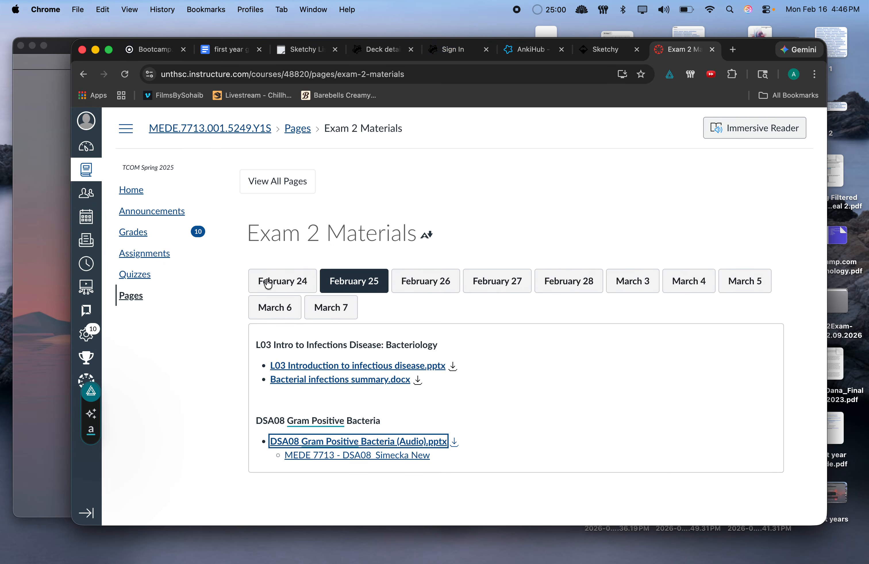
Show the February 24 materials in Canvas, and collapse DSA08 Gram-Positive Bacteria; Micro in the Notion Sketchy list.
{"action": "left_click", "coordinate": [293, 284]}
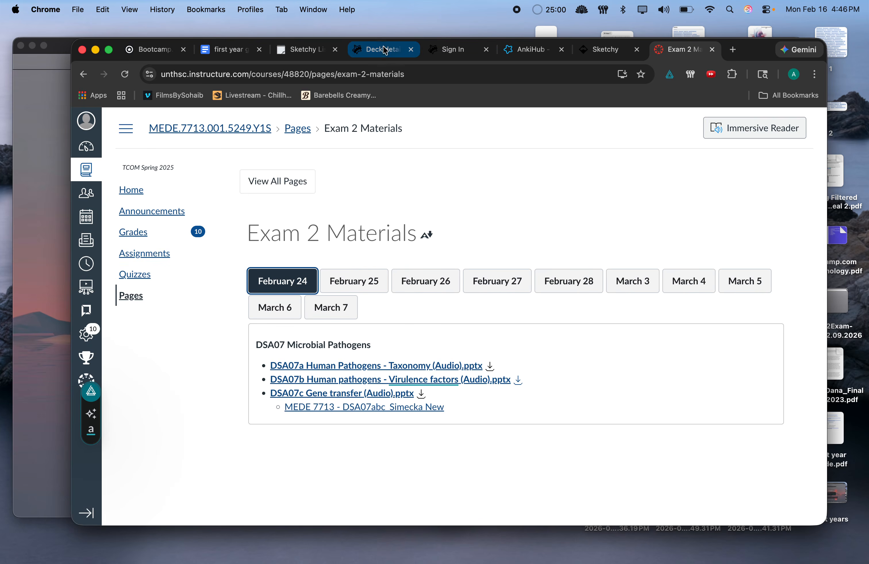
{"action": "left_click", "coordinate": [304, 49]}
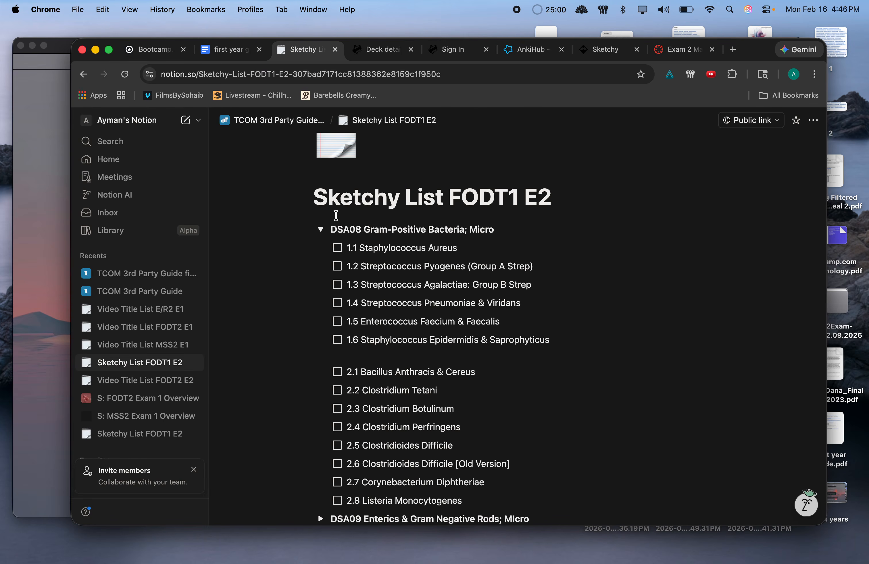
{"action": "left_click", "coordinate": [320, 228]}
{"action": "left_click", "coordinate": [605, 50]}
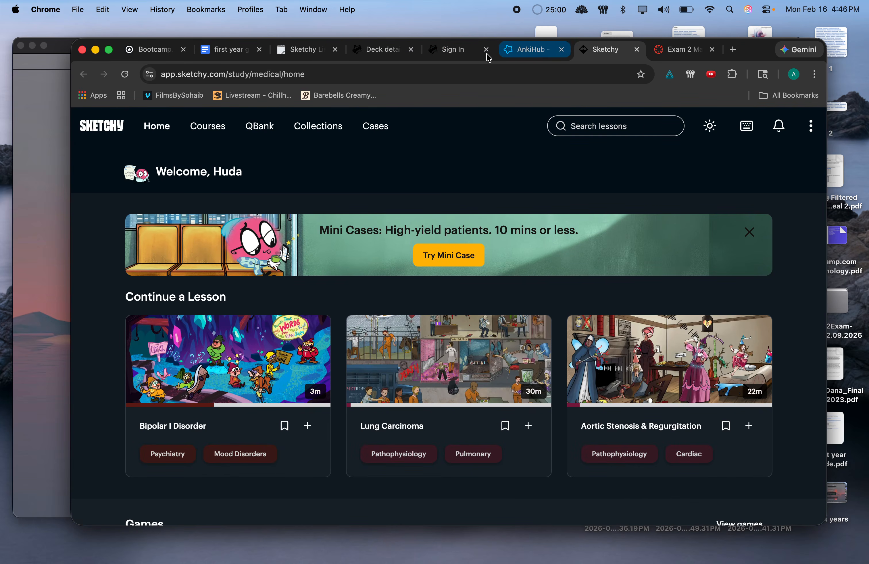
{"action": "left_click", "coordinate": [309, 51]}
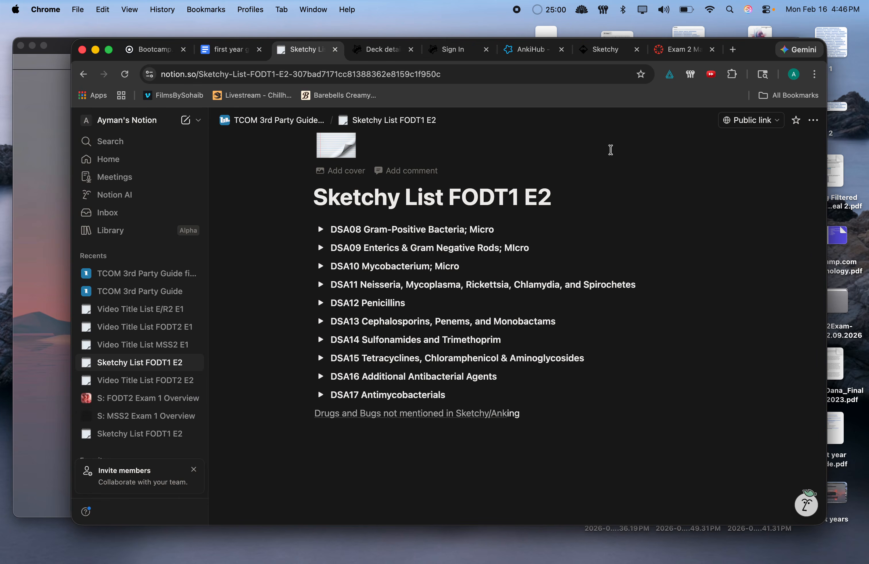
View the videos under DSA09 Enterics & Gram Negative Rods and DSA10 Mycobacterium in the Notion list, collapsing each section again.
{"action": "left_click", "coordinate": [320, 248]}
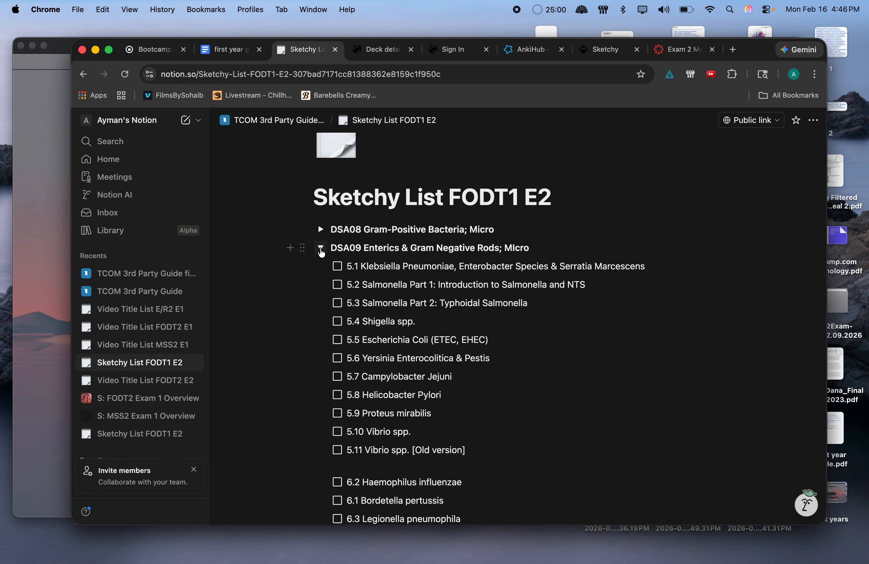
{"action": "left_click", "coordinate": [321, 248]}
{"action": "left_click", "coordinate": [321, 267]}
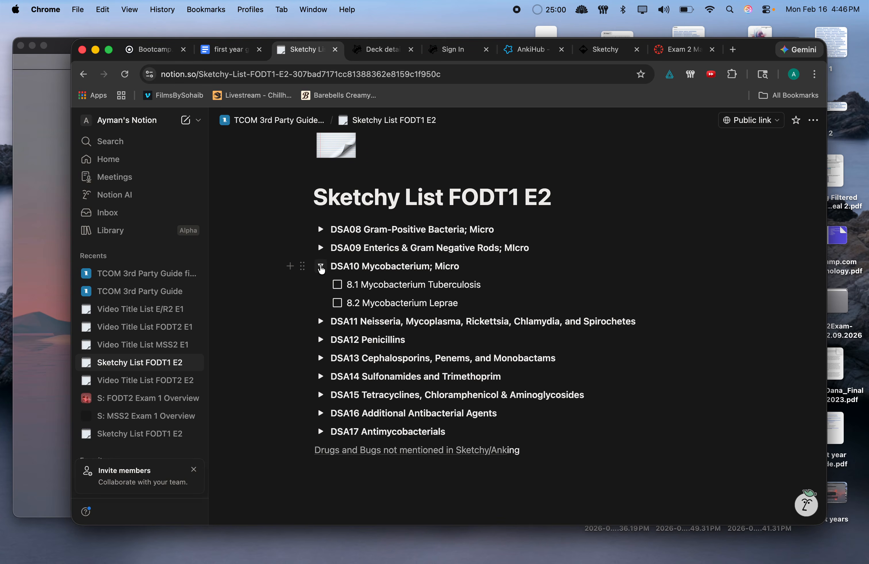
{"action": "left_click", "coordinate": [321, 268]}
{"action": "left_click", "coordinate": [321, 267]}
{"action": "left_click", "coordinate": [322, 229]}
{"action": "left_click", "coordinate": [321, 230]}
{"action": "left_click", "coordinate": [322, 267]}
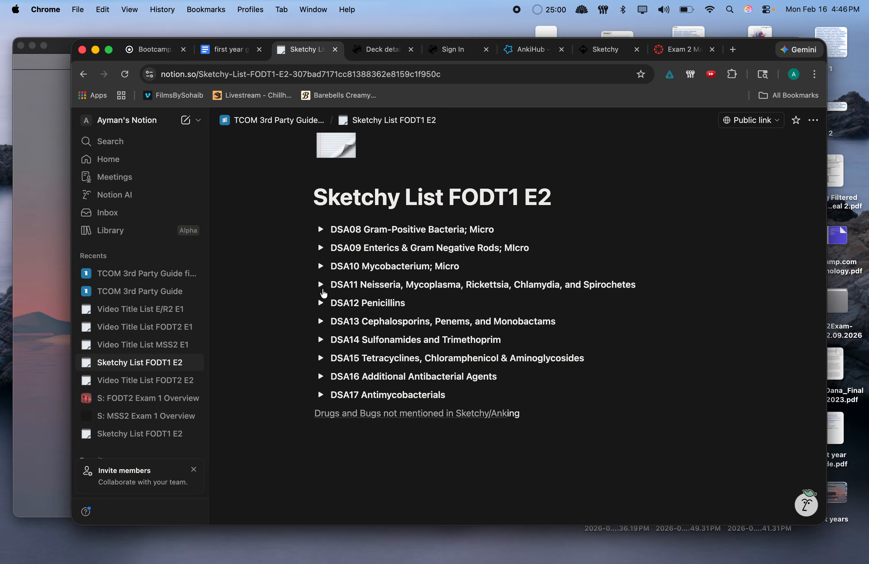
Show the February 25 materials in Canvas, and expand the matching DSA08 Gram-Positive Bacteria; Micro section in the Notion list.
{"action": "left_click", "coordinate": [678, 49]}
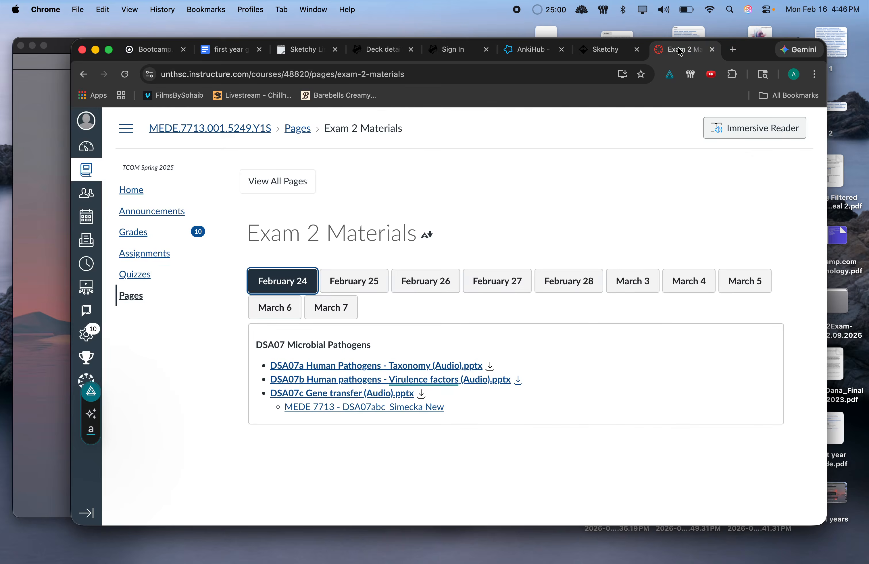
{"action": "left_click", "coordinate": [354, 280]}
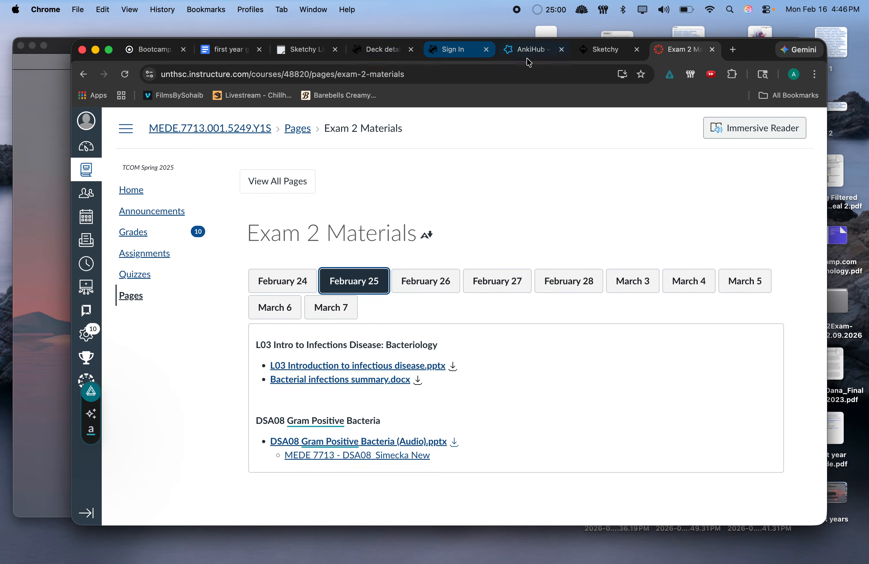
{"action": "left_click", "coordinate": [329, 49]}
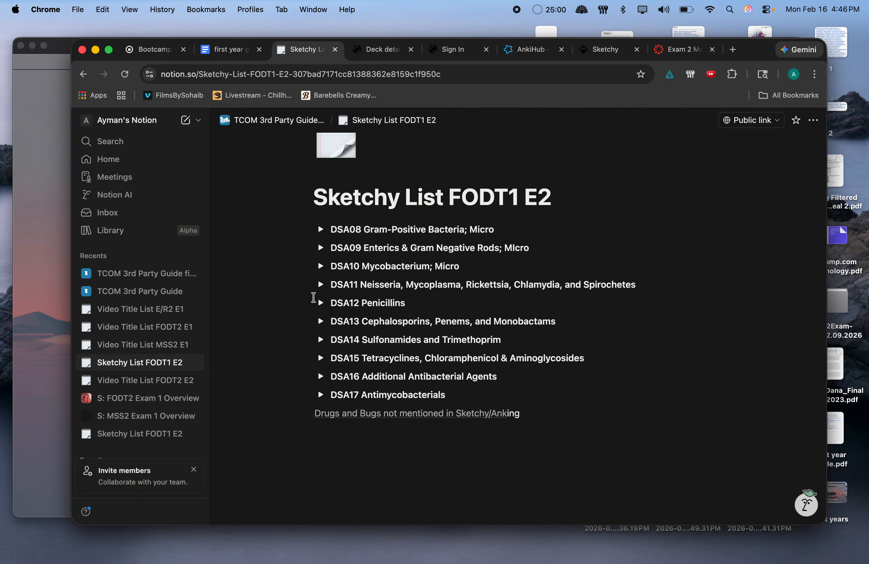
{"action": "left_click", "coordinate": [320, 229]}
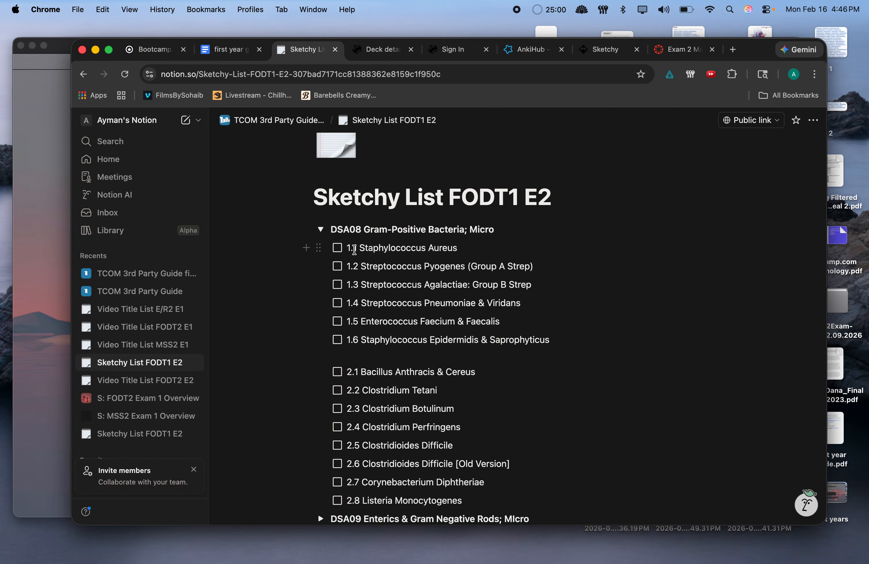
Search the Sketchy lessons for "staph aureus".
{"action": "left_click", "coordinate": [604, 50]}
{"action": "left_click", "coordinate": [596, 129]}
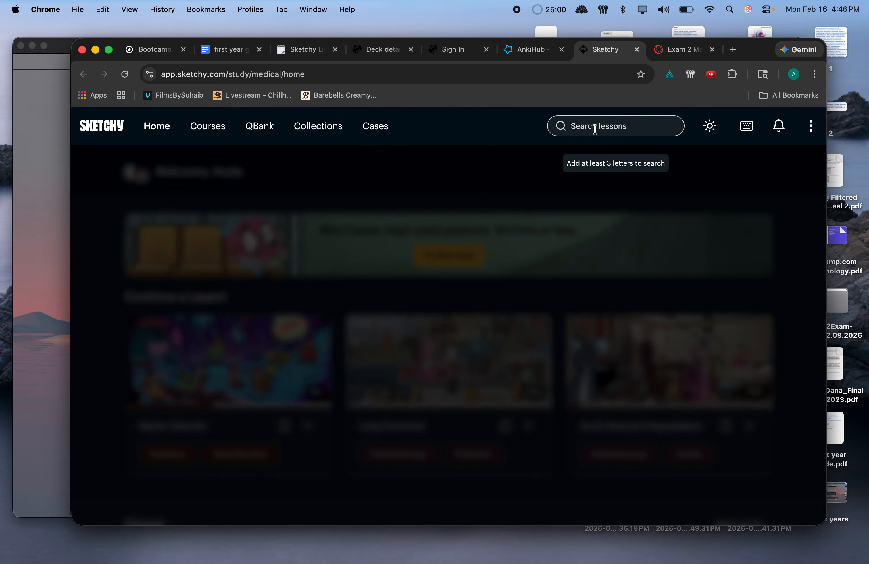
{"action": "left_click", "coordinate": [315, 156]}
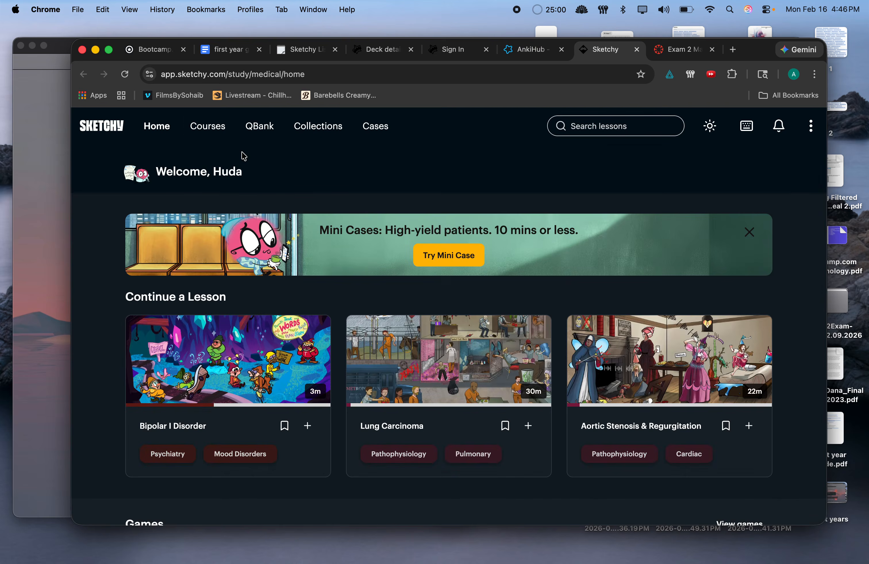
{"action": "scroll", "coordinate": [598, 198], "scroll_direction": "down", "scroll_amount": 3}
{"action": "scroll", "coordinate": [598, 198], "scroll_direction": "up", "scroll_amount": 3}
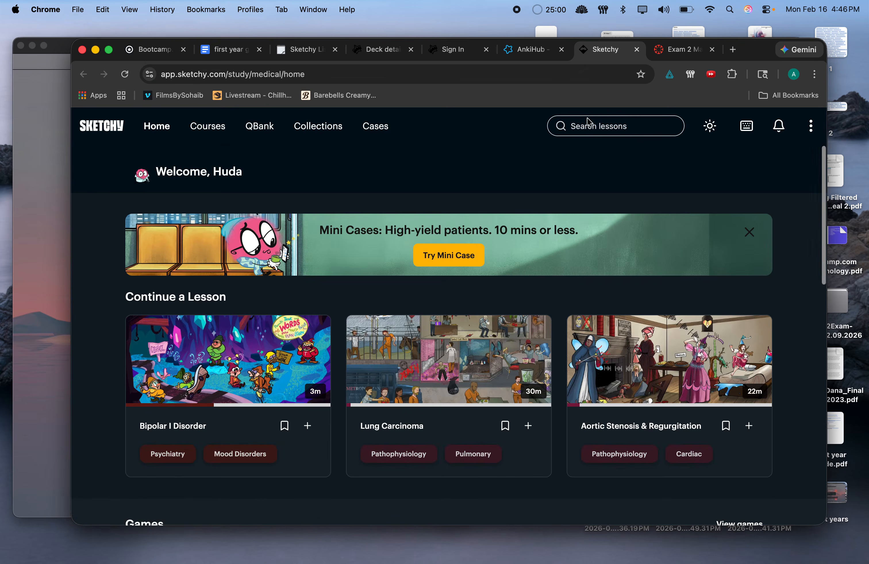
{"action": "left_click", "coordinate": [574, 126]}
{"action": "type", "text": "staph aureus"}
{"action": "key", "text": "Return"}
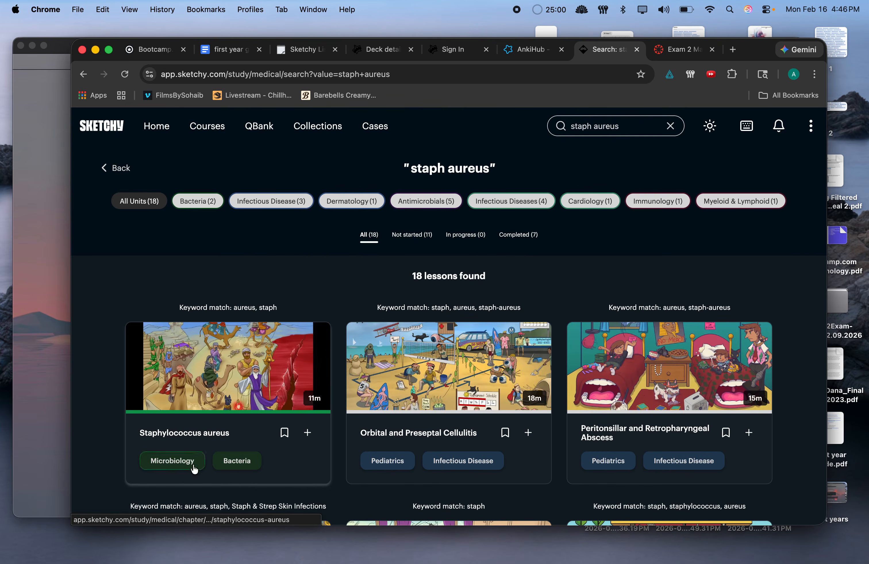
Open the Staphylococcus aureus microbiology lesson, start its video, skip ahead to 3:54, and pause it.
{"action": "left_click", "coordinate": [194, 469]}
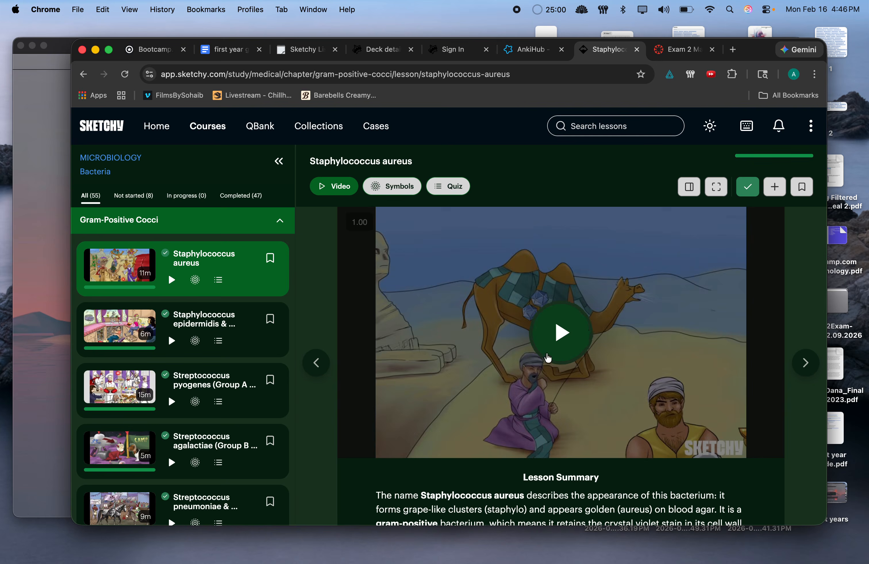
{"action": "left_click", "coordinate": [546, 361]}
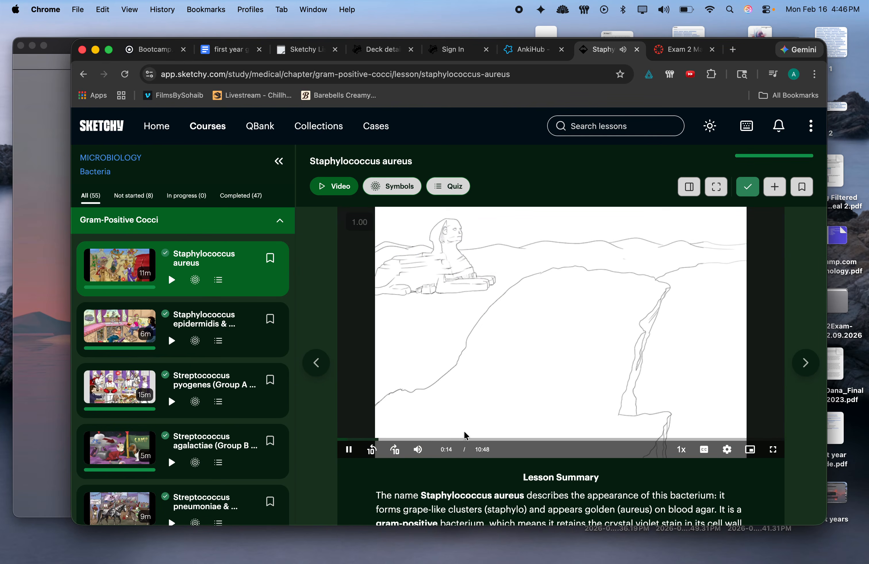
{"action": "left_click", "coordinate": [498, 440]}
{"action": "left_click", "coordinate": [349, 450]}
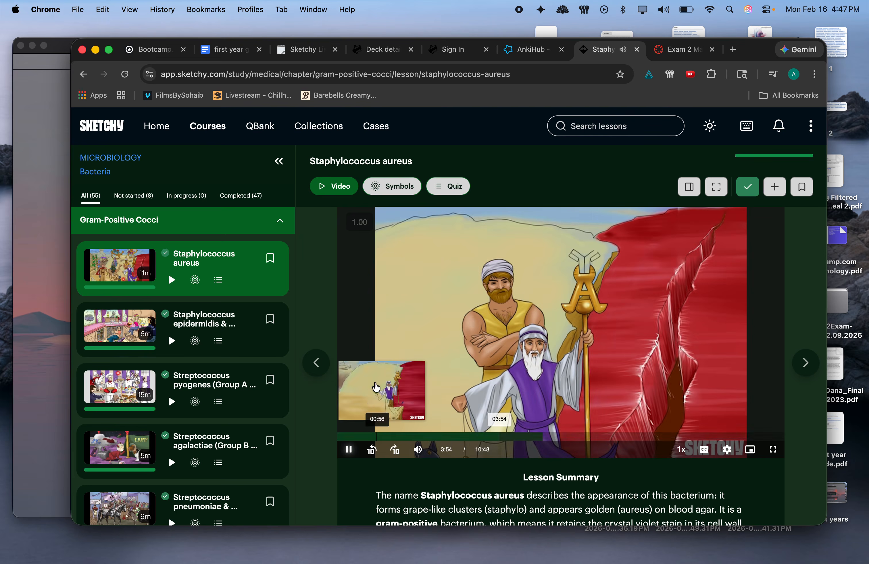
Return to Sketchy List FODT1 E2 in Notion and mark 1.1 Staphylococcus Aureus as done.
{"action": "left_click", "coordinate": [40, 193]}
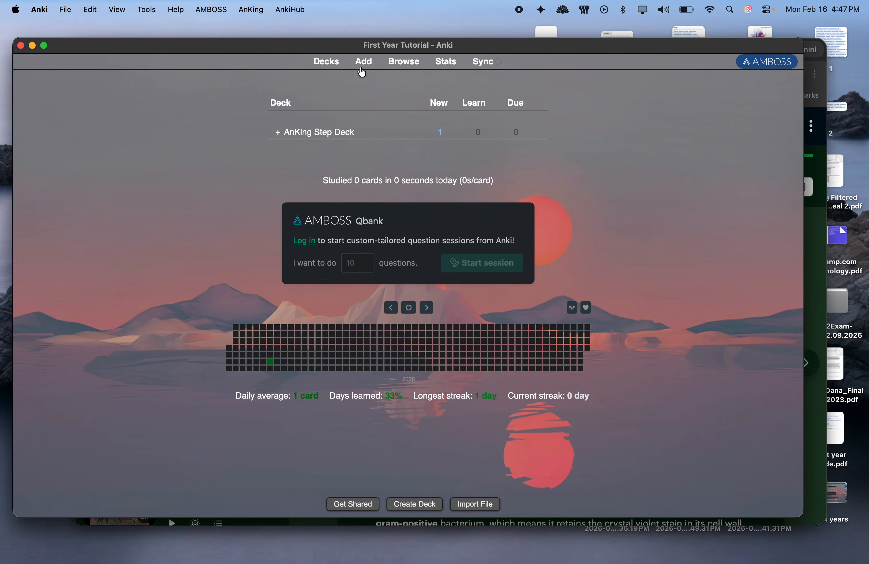
{"action": "key", "text": "ctrl+Up"}
{"action": "left_click", "coordinate": [521, 161]}
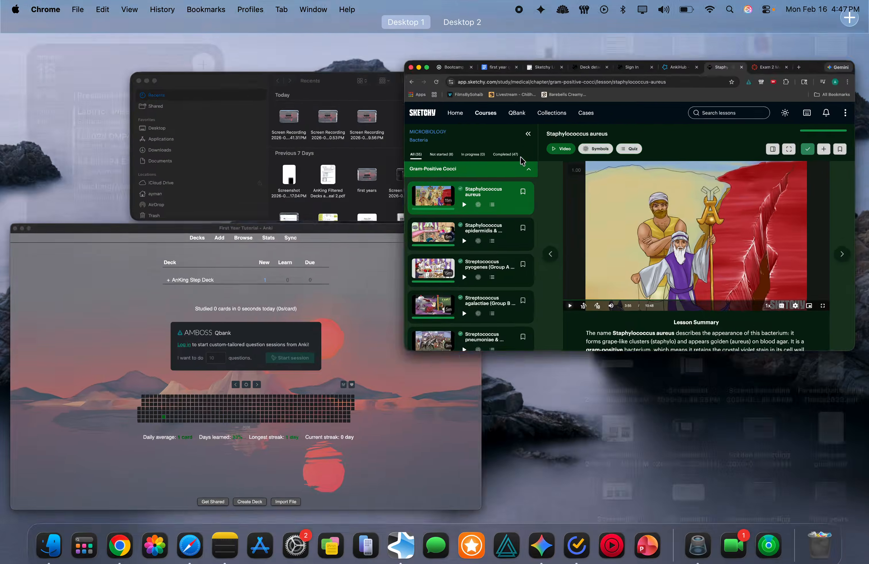
{"action": "left_click", "coordinate": [288, 52]}
{"action": "left_click", "coordinate": [336, 249]}
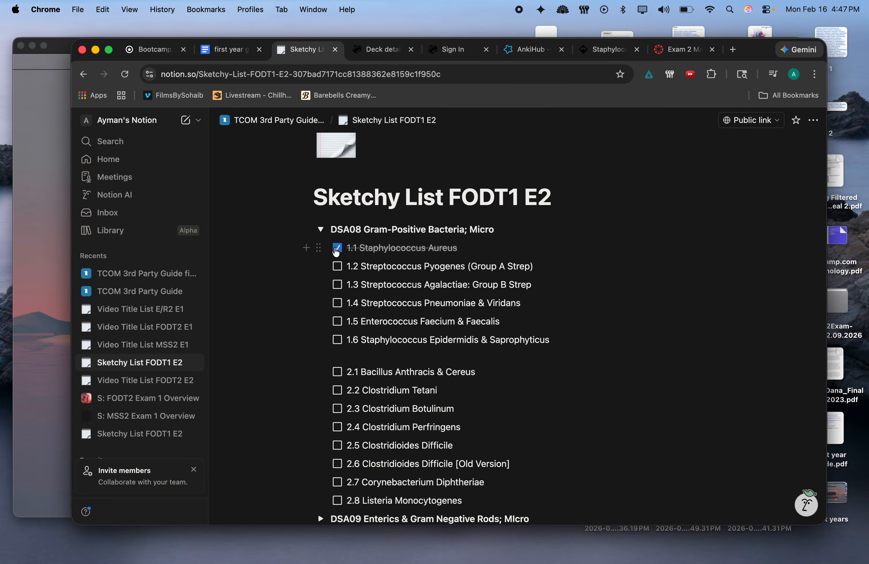
Switch to Anki, open the card browser, and expand the #AK_Step1_v12 tag to show its resource tags.
{"action": "left_click", "coordinate": [36, 143]}
{"action": "left_click", "coordinate": [398, 61]}
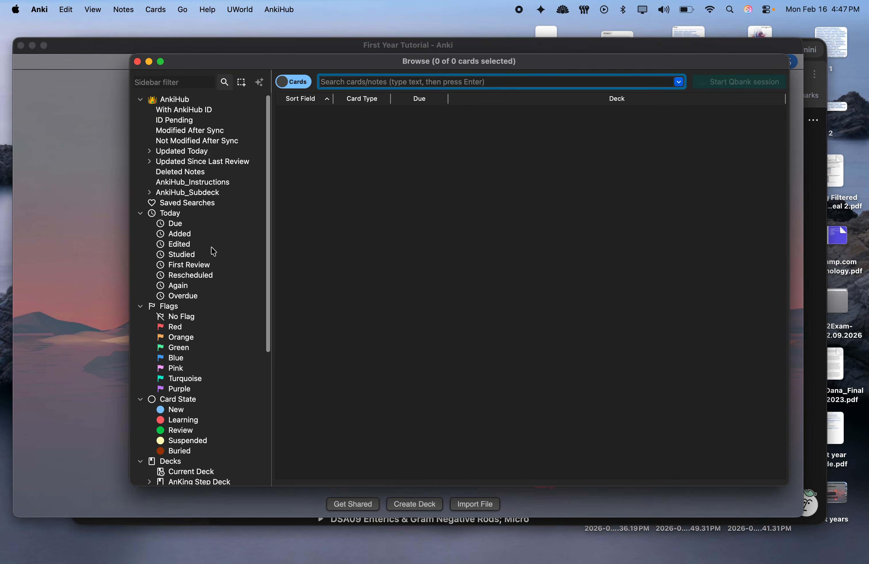
{"action": "left_click", "coordinate": [389, 48]}
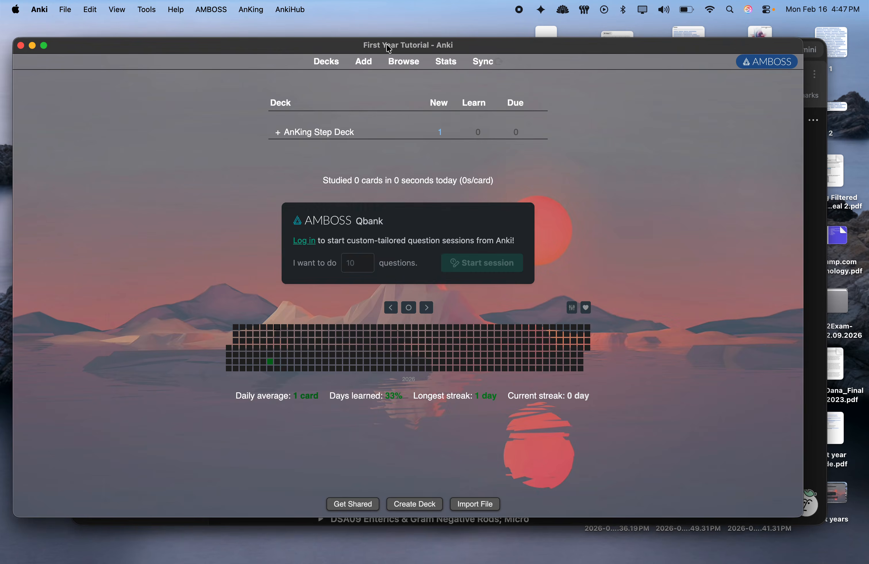
{"action": "left_click", "coordinate": [411, 61]}
{"action": "scroll", "coordinate": [166, 189], "scroll_direction": "down", "scroll_amount": 5}
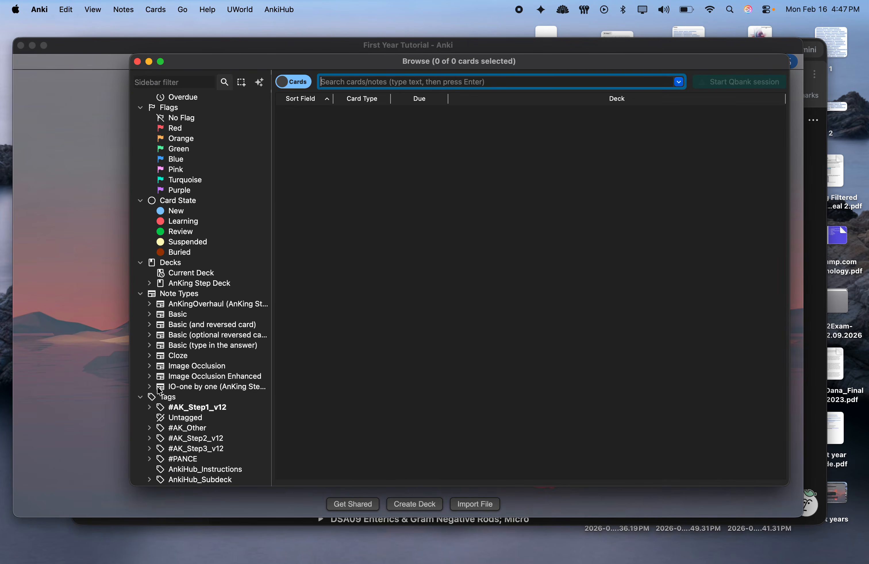
{"action": "scroll", "coordinate": [148, 408], "scroll_direction": "up", "scroll_amount": 3}
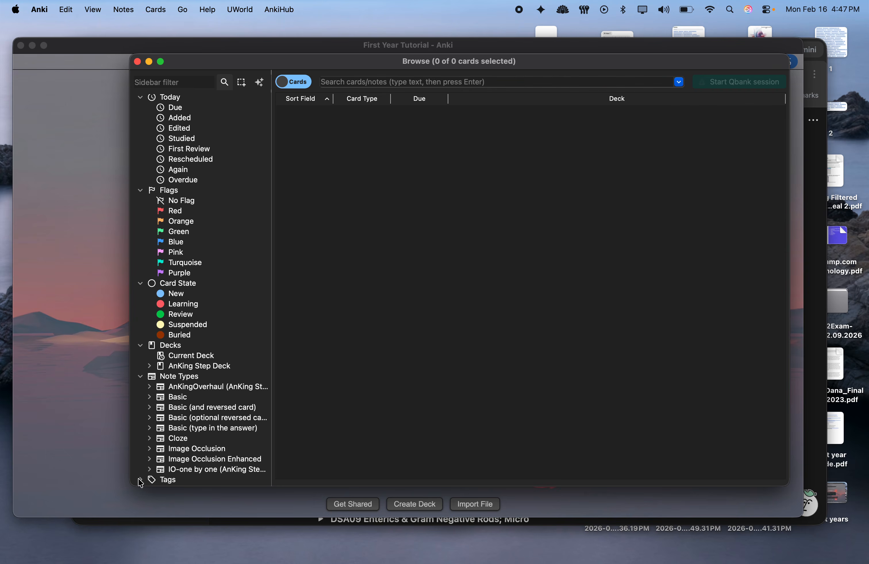
{"action": "scroll", "coordinate": [175, 428], "scroll_direction": "down", "scroll_amount": 3}
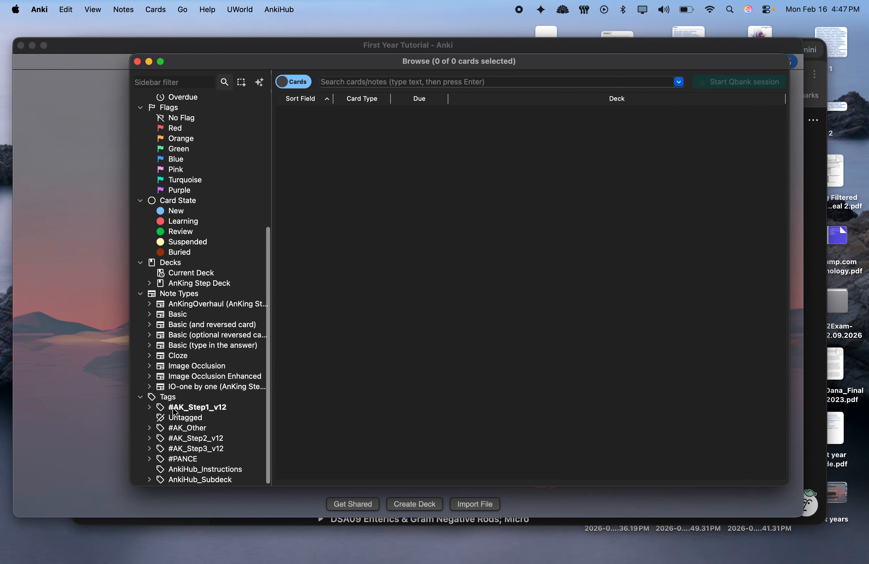
{"action": "left_click", "coordinate": [150, 408]}
{"action": "scroll", "coordinate": [165, 425], "scroll_direction": "down", "scroll_amount": 5}
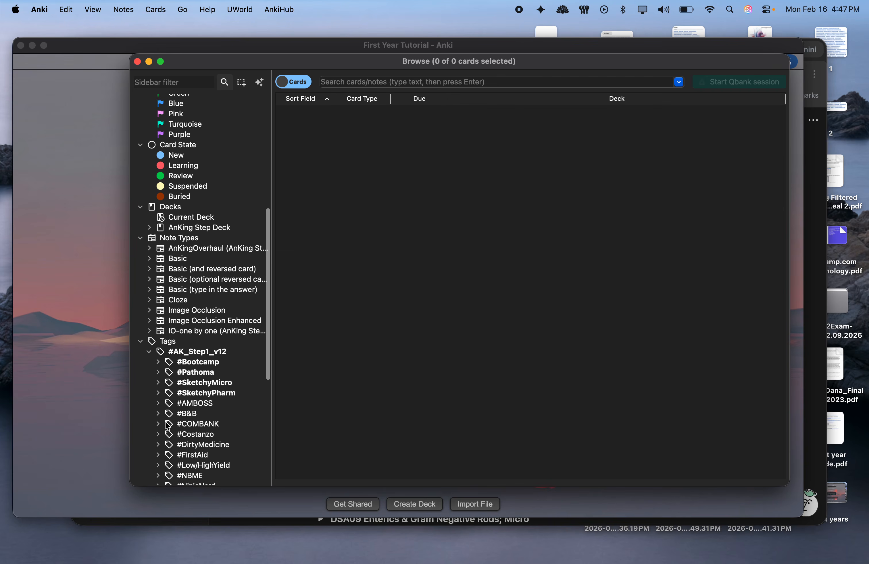
{"action": "scroll", "coordinate": [197, 293], "scroll_direction": "down", "scroll_amount": 5}
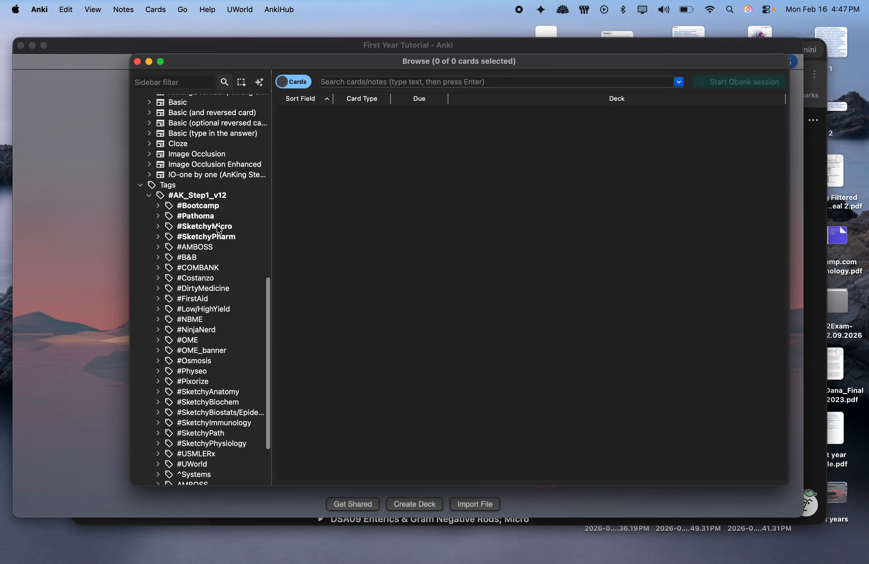
Unpin the #SketchyMicro tag under #AK_Step1_v12 and pin it again.
{"action": "left_click", "coordinate": [222, 227]}
{"action": "right_click", "coordinate": [223, 228]}
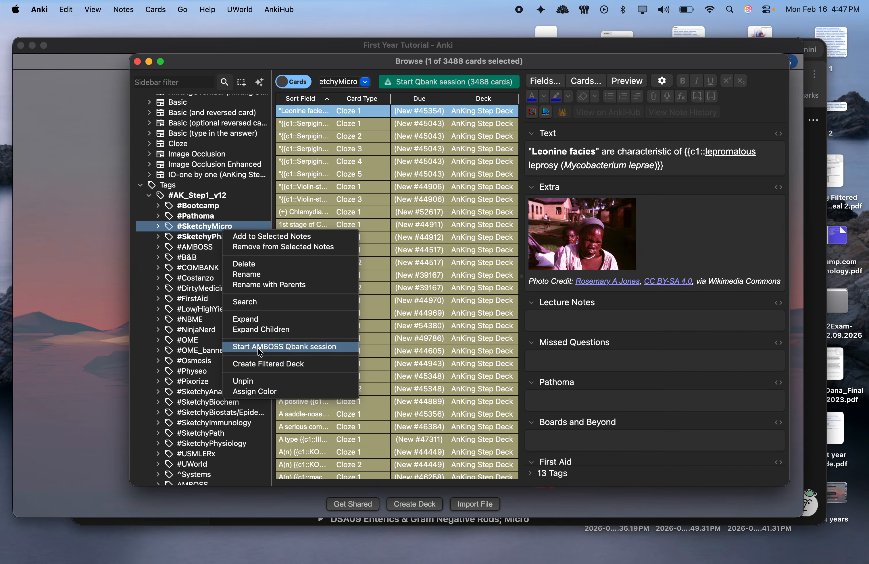
{"action": "left_click", "coordinate": [249, 382]}
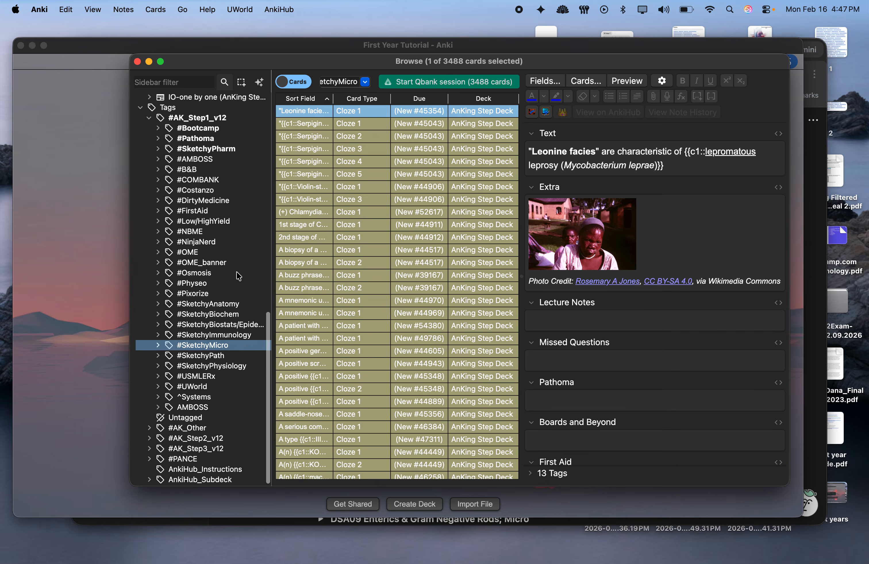
{"action": "scroll", "coordinate": [239, 277], "scroll_direction": "up", "scroll_amount": 2}
{"action": "right_click", "coordinate": [202, 385]}
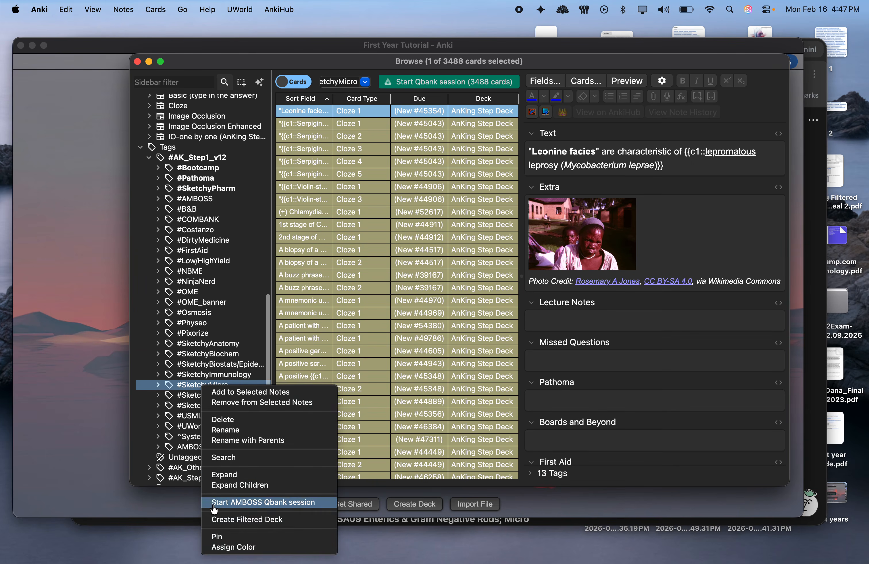
{"action": "left_click", "coordinate": [225, 538]}
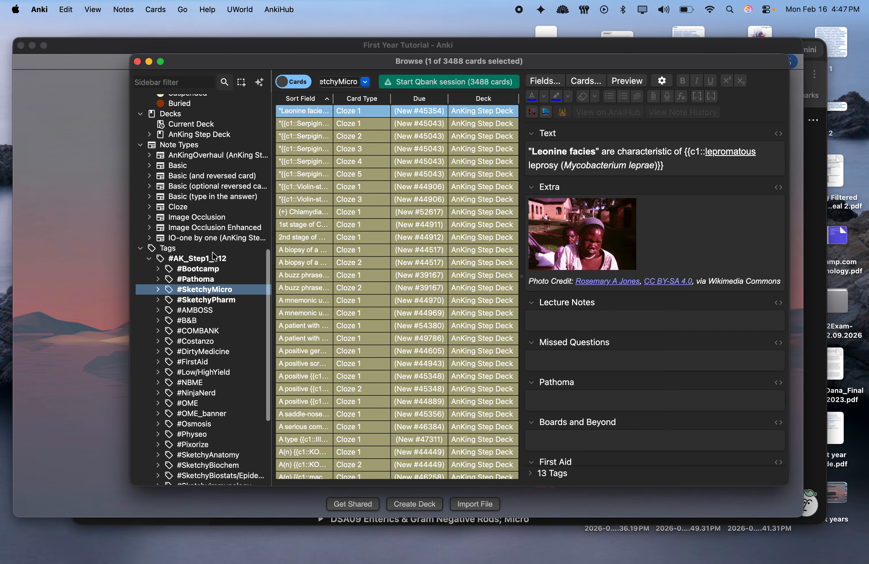
Expand #SketchyMicro, 01_Bacteria and 01_Gram_(+)_Cocci, and list the cards tagged 01_Staph_aureus.
{"action": "left_click", "coordinate": [158, 290]}
{"action": "left_click", "coordinate": [171, 305]}
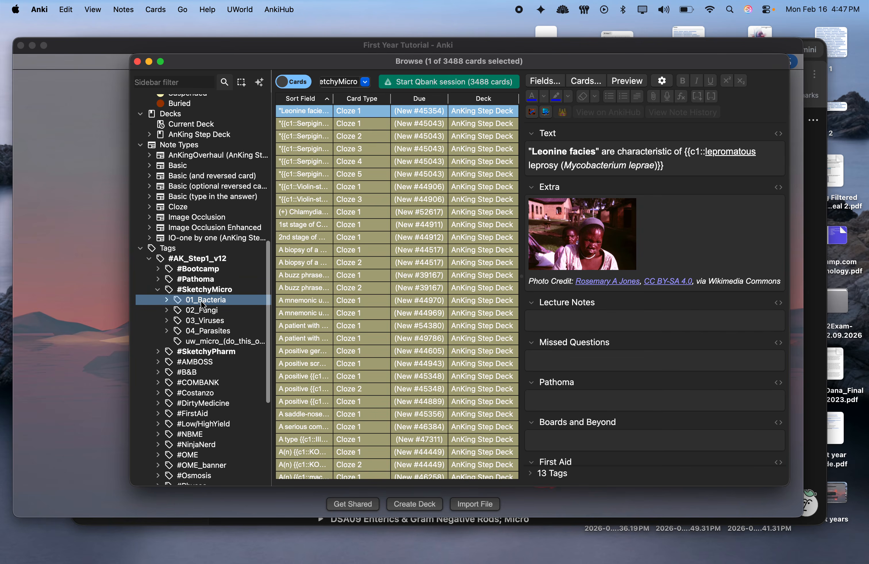
{"action": "left_click", "coordinate": [167, 300]}
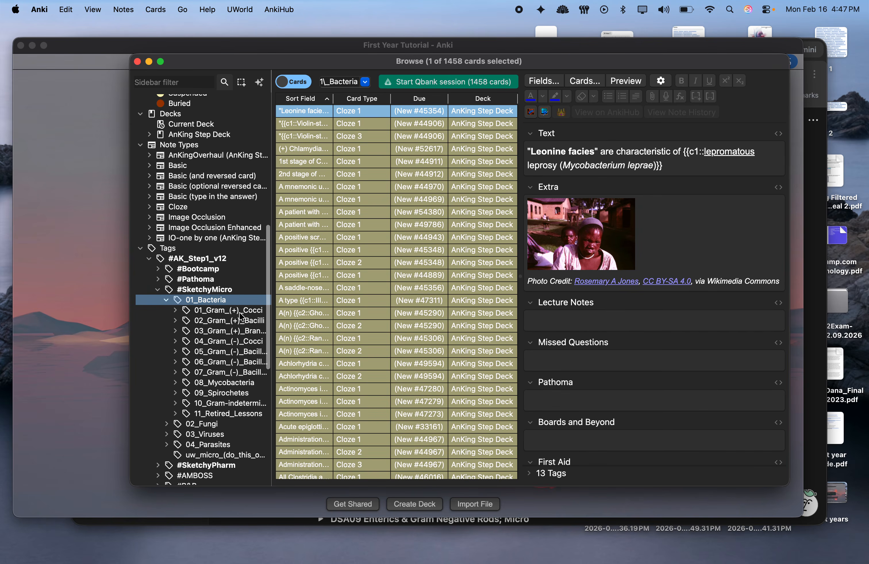
{"action": "left_click", "coordinate": [175, 311]}
{"action": "left_click", "coordinate": [225, 321]}
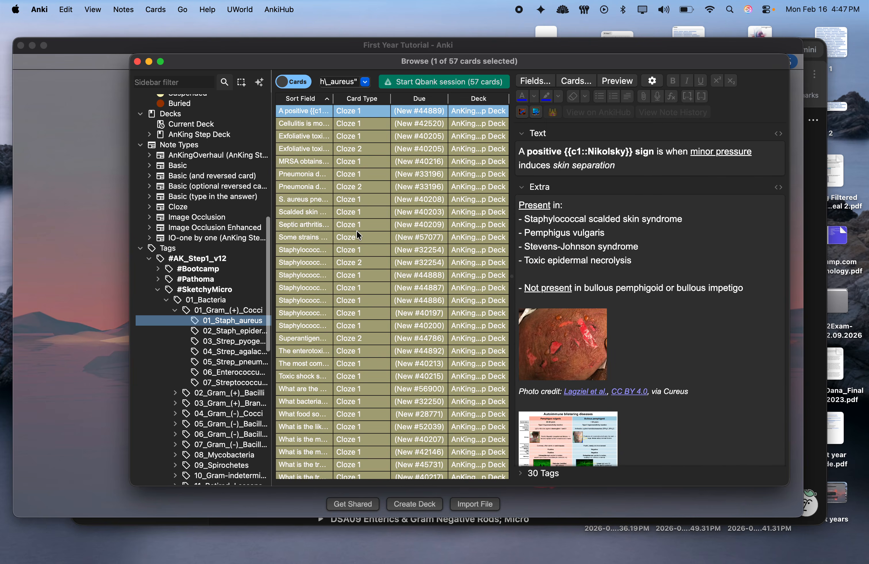
Look through the list of 01_Staph_aureus cards and preview the endocarditis and exfoliative toxin cards.
{"action": "key", "text": "ctrl+Up"}
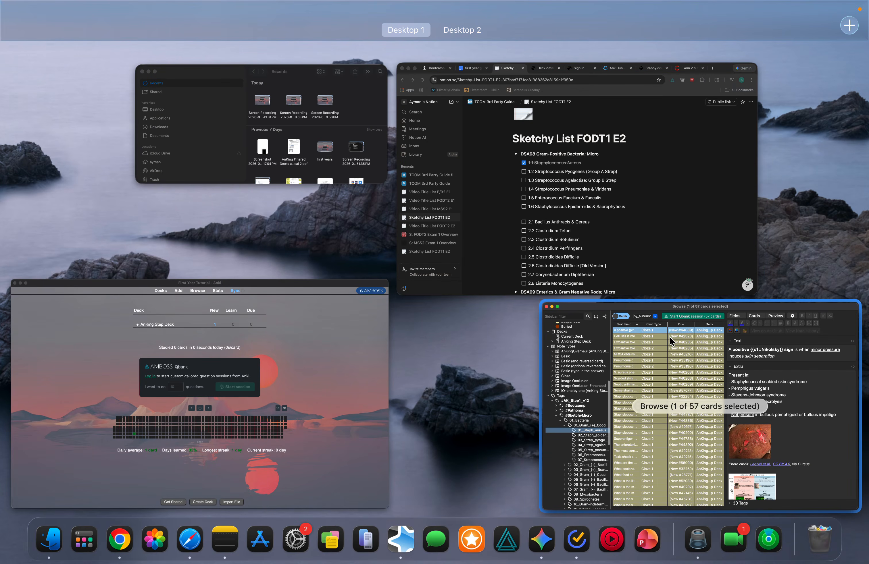
{"action": "left_click", "coordinate": [671, 341]}
{"action": "scroll", "coordinate": [372, 300], "scroll_direction": "down", "scroll_amount": 5}
{"action": "scroll", "coordinate": [373, 300], "scroll_direction": "up", "scroll_amount": 5}
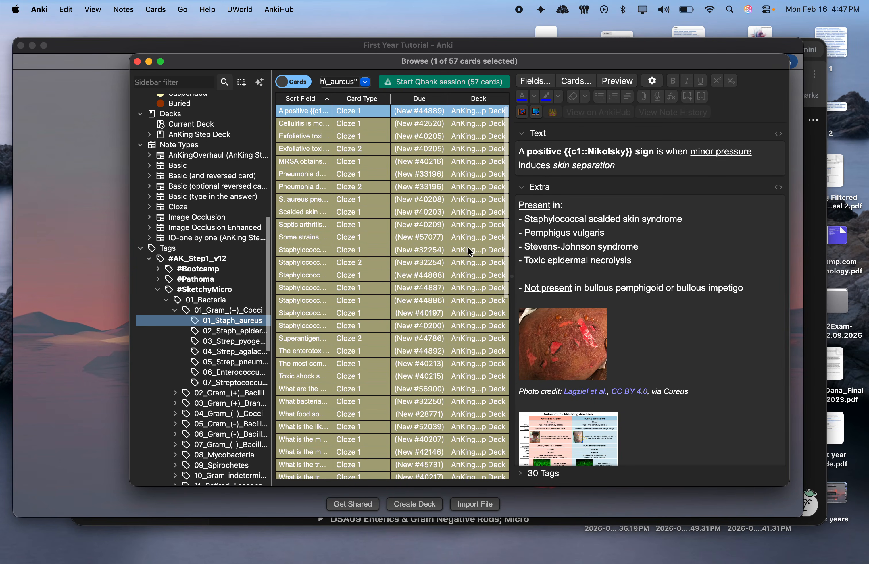
{"action": "left_click", "coordinate": [382, 250]}
{"action": "scroll", "coordinate": [384, 249], "scroll_direction": "down", "scroll_amount": 10}
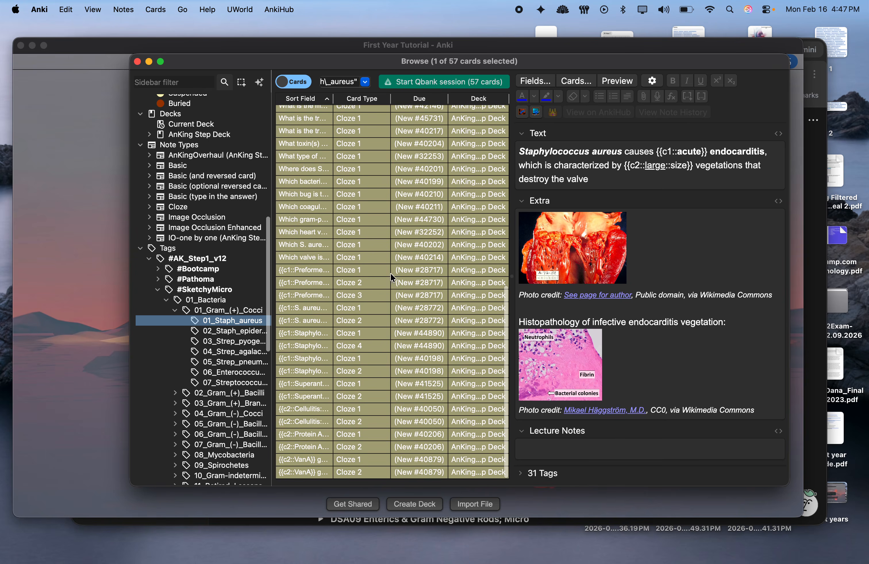
{"action": "scroll", "coordinate": [395, 234], "scroll_direction": "up", "scroll_amount": 10}
{"action": "left_click", "coordinate": [360, 152]}
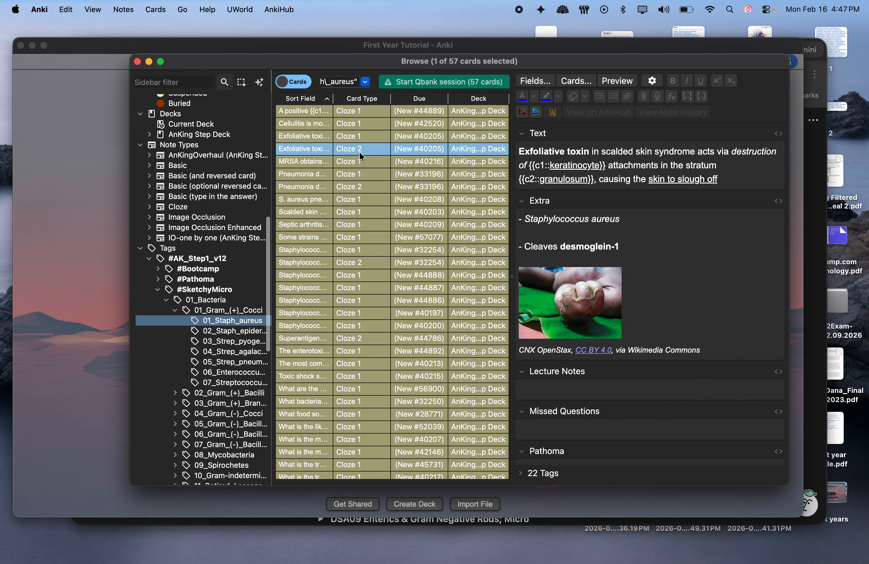
{"action": "left_click", "coordinate": [380, 213]}
{"action": "key", "text": "super+a"}
{"action": "right_click", "coordinate": [382, 218]}
{"action": "left_click", "coordinate": [383, 202]}
{"action": "left_click", "coordinate": [401, 174]}
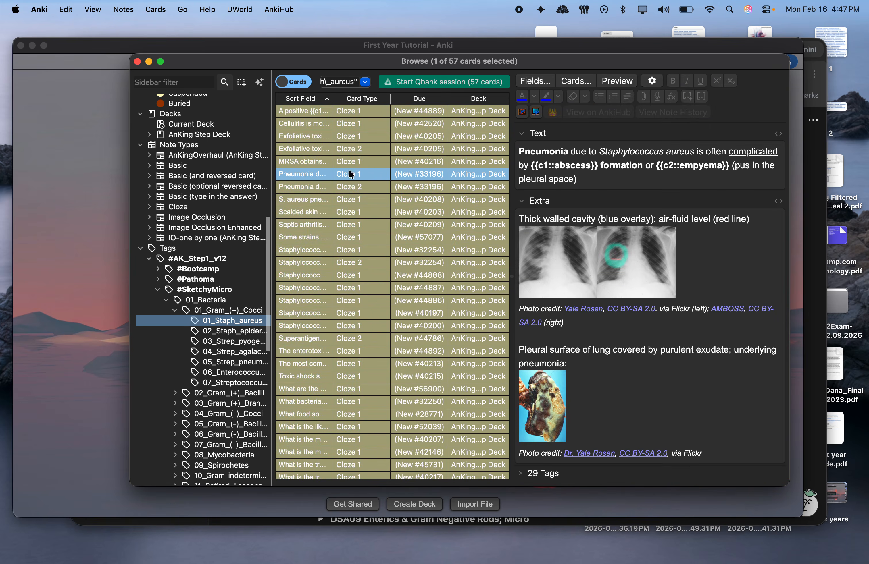
Select all the cards tagged 01_Staph_aureus and unsuspend them.
{"action": "scroll", "coordinate": [384, 264], "scroll_direction": "down", "scroll_amount": 6}
{"action": "scroll", "coordinate": [381, 272], "scroll_direction": "up", "scroll_amount": 5}
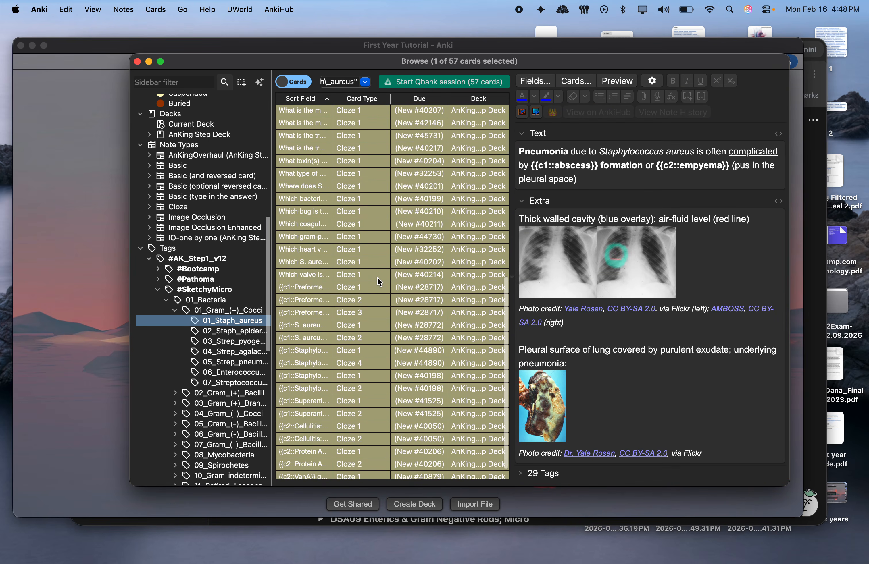
{"action": "scroll", "coordinate": [370, 356], "scroll_direction": "down", "scroll_amount": 4}
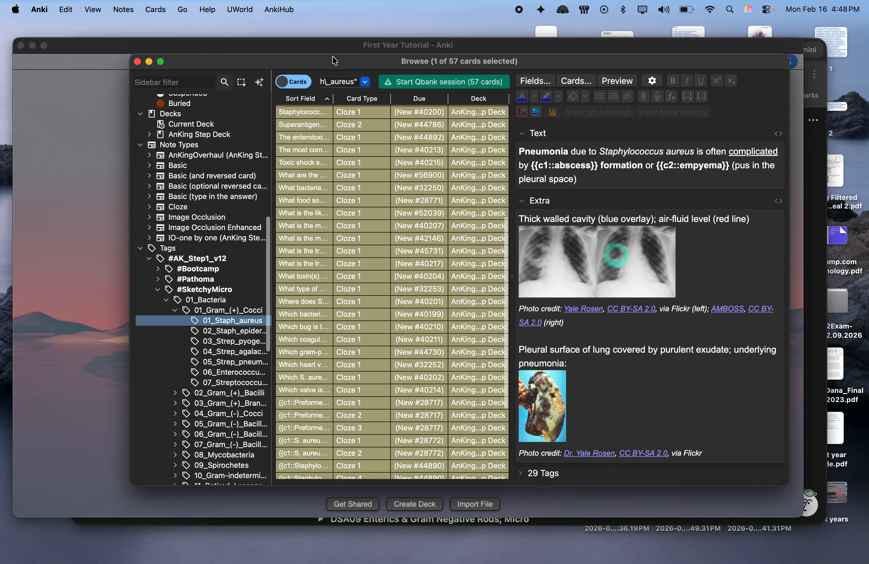
{"action": "left_click", "coordinate": [362, 226]}
{"action": "key", "text": "super+a"}
{"action": "right_click", "coordinate": [361, 227]}
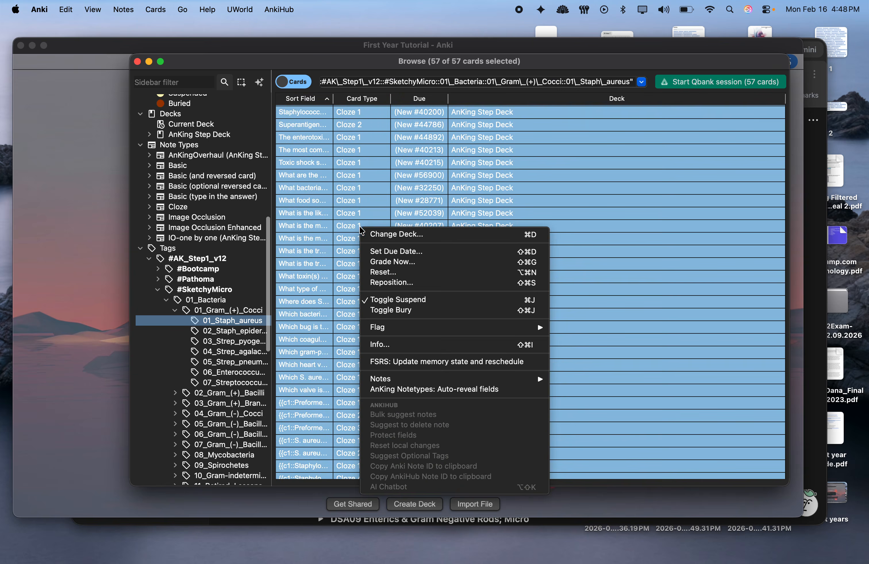
{"action": "left_click", "coordinate": [392, 304]}
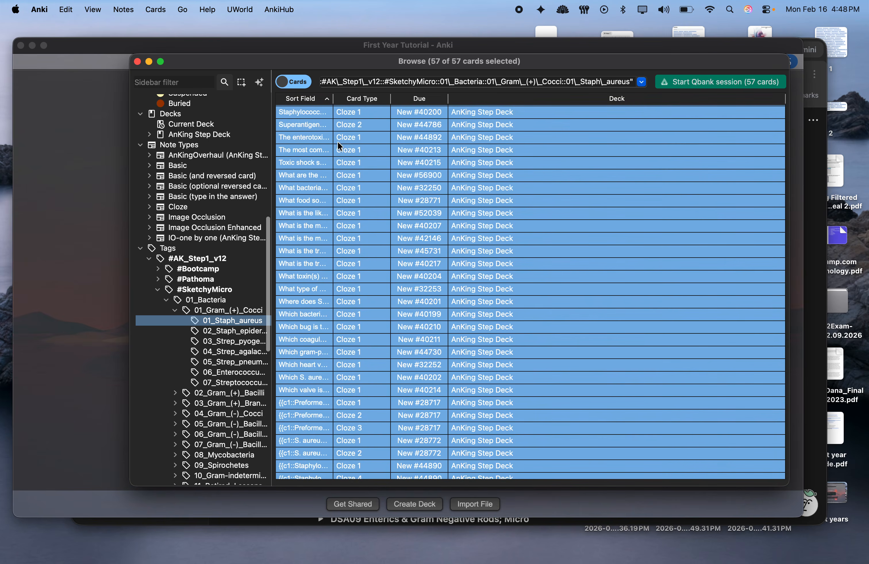
{"action": "key", "text": "Escape"}
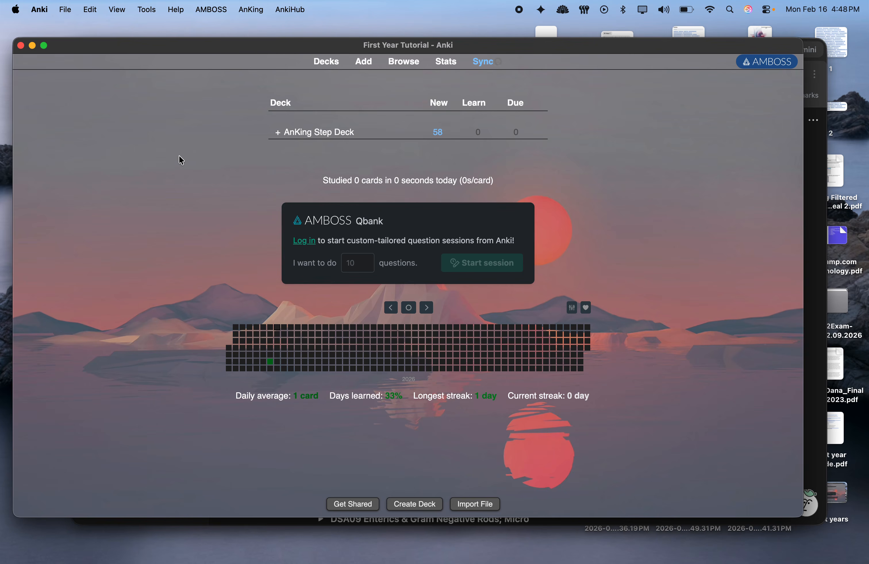
{"action": "key", "text": "f"}
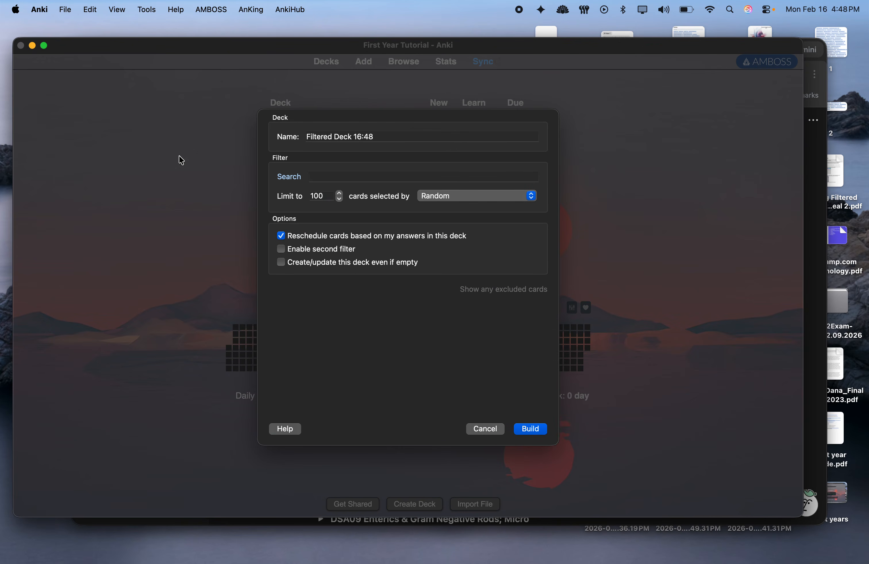
{"action": "left_click", "coordinate": [485, 429]}
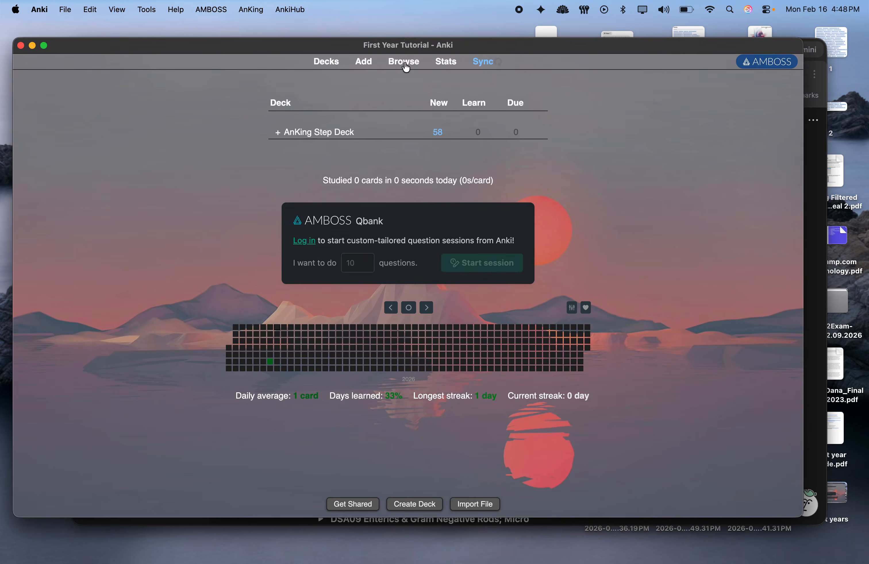
{"action": "left_click", "coordinate": [405, 63]}
Copy the 01_Staph_aureus tag's search query from the card browser and return to the deck list.
{"action": "left_click", "coordinate": [387, 281]}
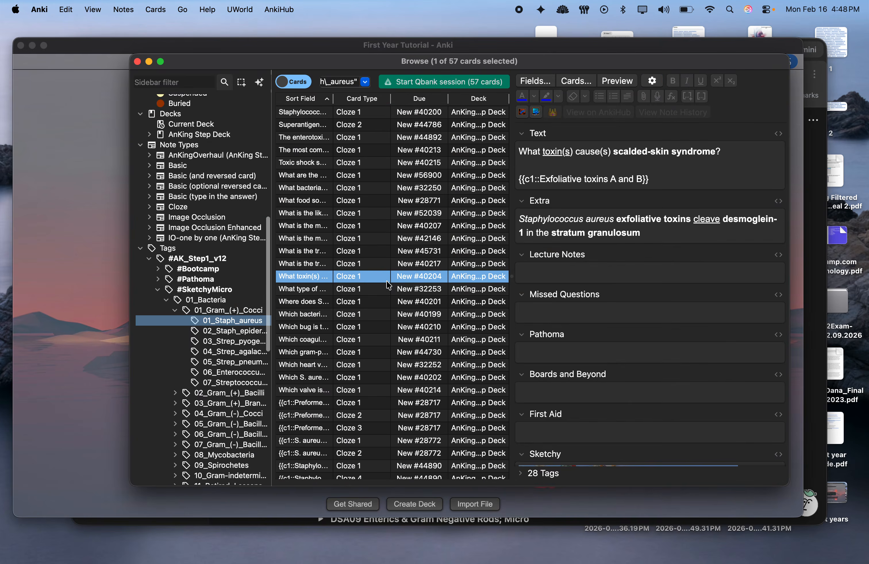
{"action": "left_click", "coordinate": [385, 180]}
{"action": "left_click", "coordinate": [341, 84]}
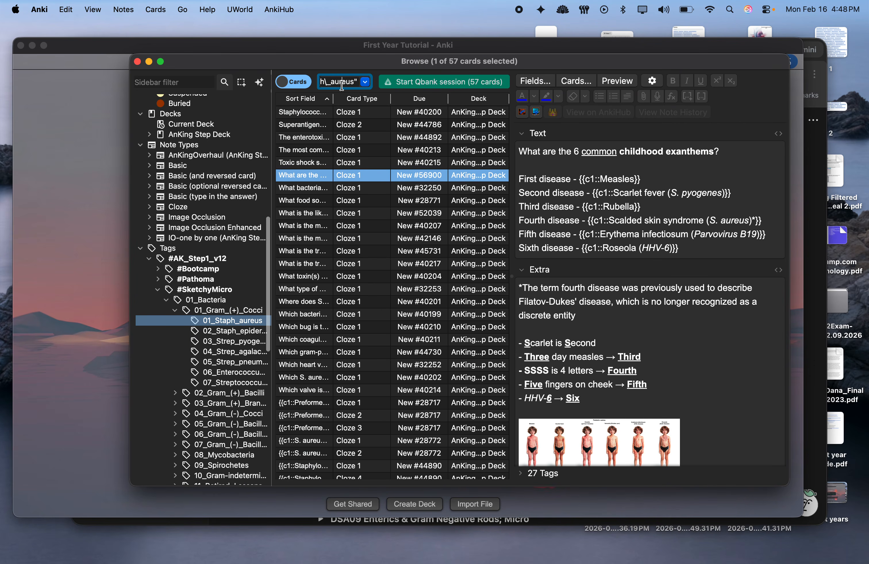
{"action": "left_click", "coordinate": [336, 84]}
{"action": "key", "text": "Return"}
{"action": "key", "text": "Escape"}
Start a filtered deck with the copied 01_Staph_aureus query as its search and a limit of 9999 cards.
{"action": "key", "text": "f"}
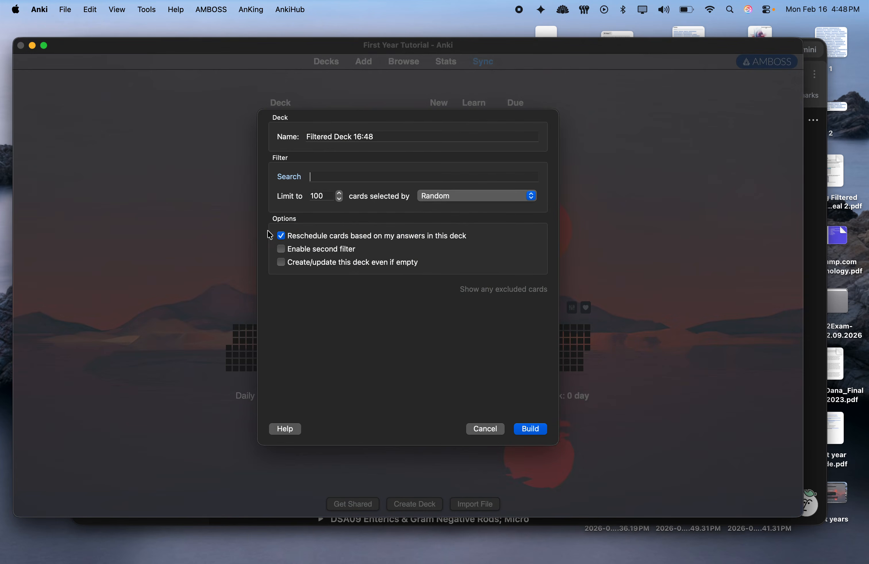
{"action": "key", "text": "super+v"}
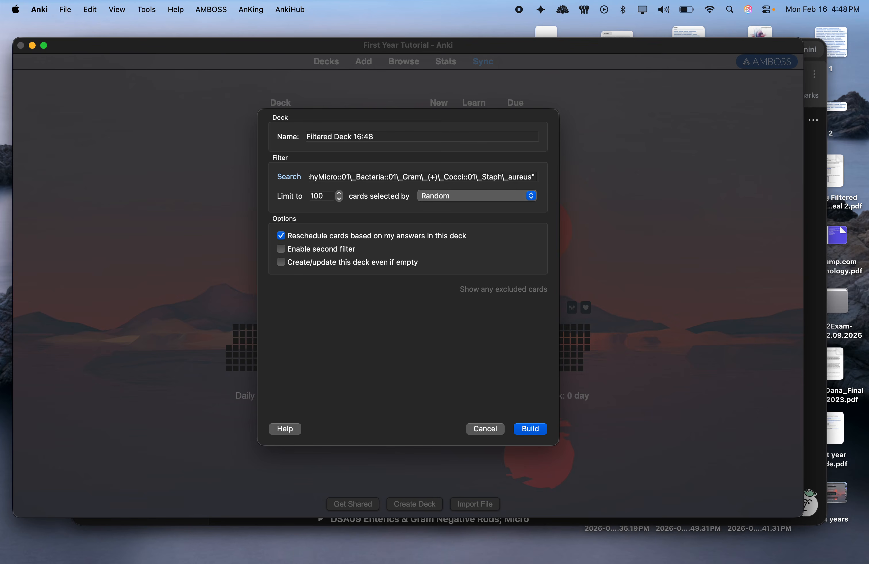
{"action": "key", "text": "BackSpace"}
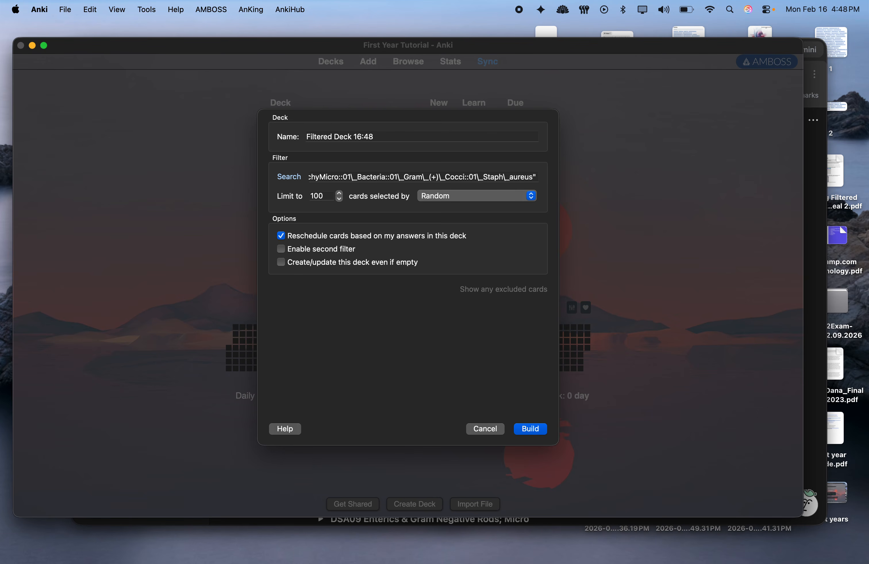
{"action": "left_click", "coordinate": [322, 196]}
{"action": "type", "text": "9999"}
Name the filtered deck Staph A, have its cards selected by Order added, and build it.
{"action": "left_click_drag", "start_coordinate": [410, 141], "coordinate": [315, 133]}
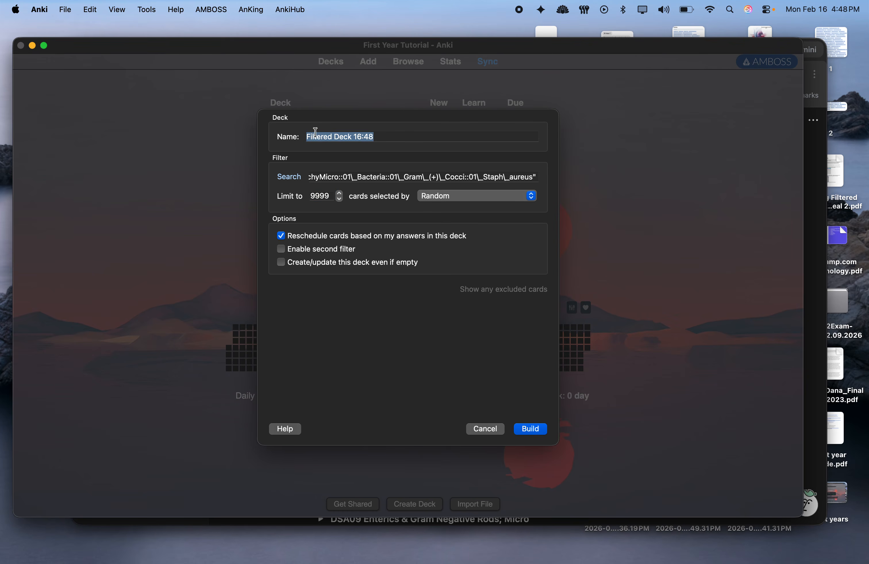
{"action": "type", "text": "Staph A"}
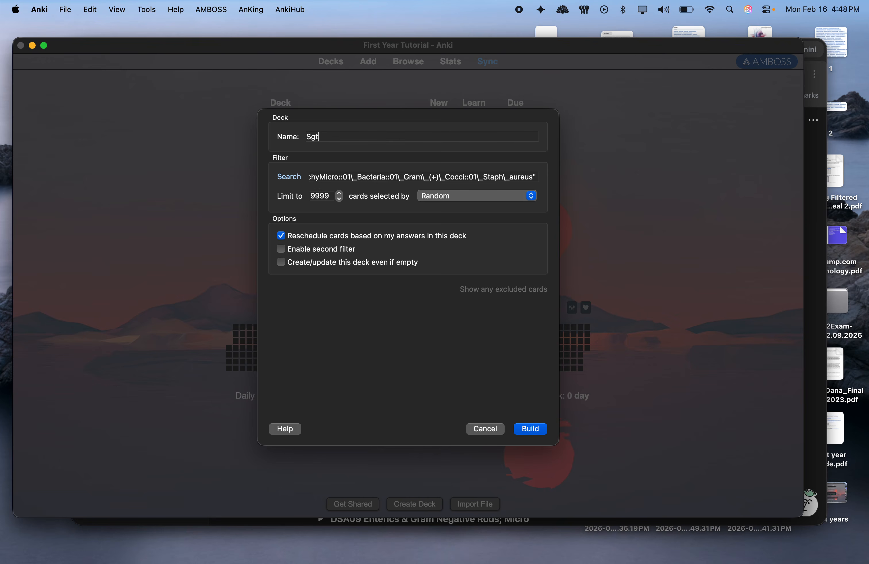
{"action": "left_click", "coordinate": [453, 198]}
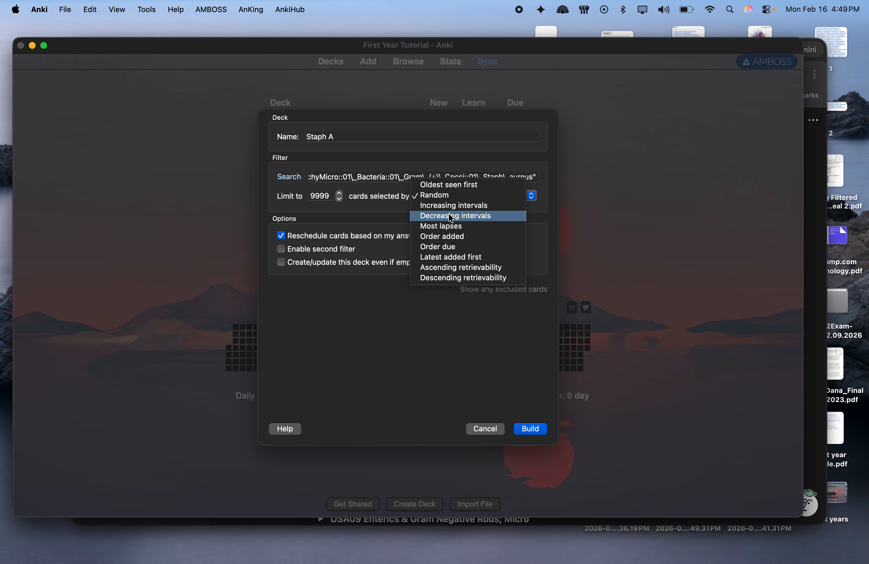
{"action": "left_click", "coordinate": [456, 238]}
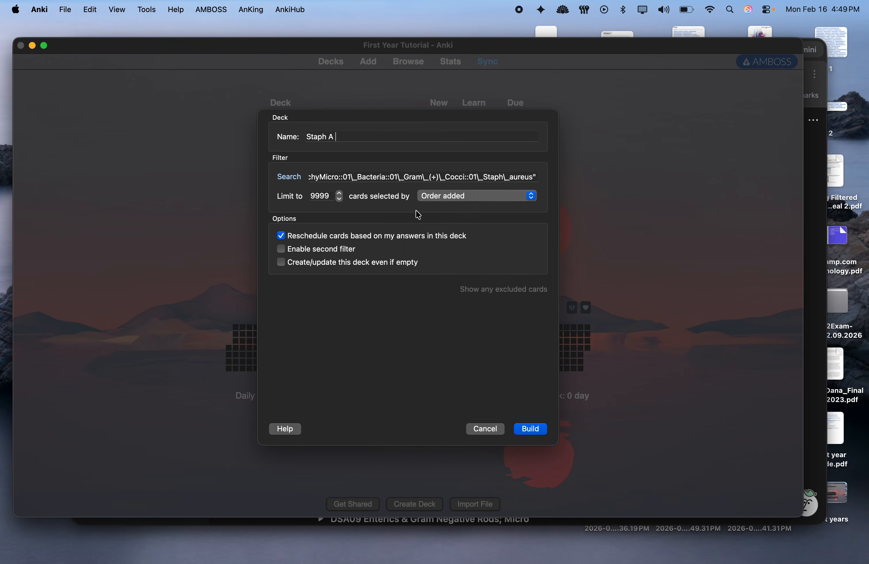
{"action": "left_click", "coordinate": [530, 428]}
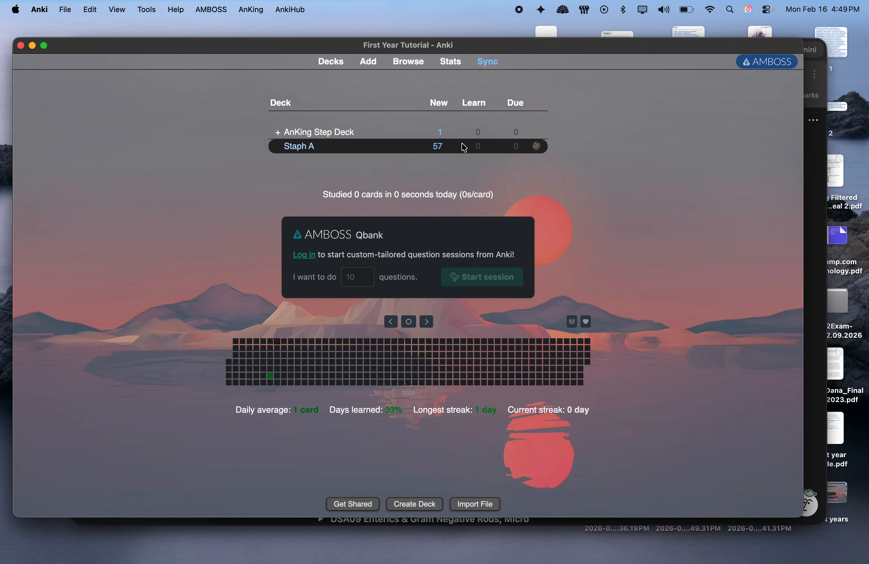
Study the Staph A deck by revealing and answering its first three cards, and return to the deck list.
{"action": "left_click", "coordinate": [301, 146]}
{"action": "key", "text": "s"}
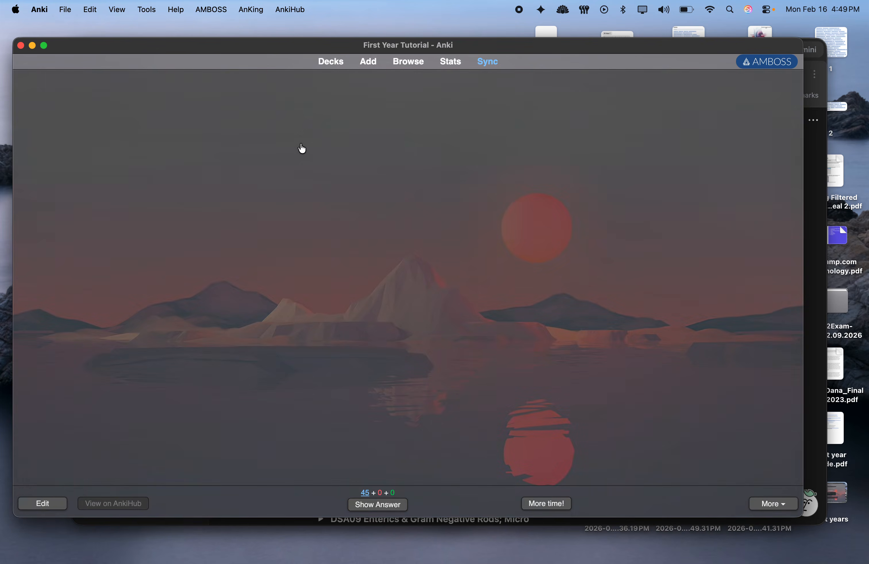
{"action": "key", "text": "space"}
{"action": "key", "text": "space"}
{"action": "key", "text": "space"}
{"action": "key", "text": "space"}
{"action": "key", "text": "space"}
{"action": "key", "text": "space"}
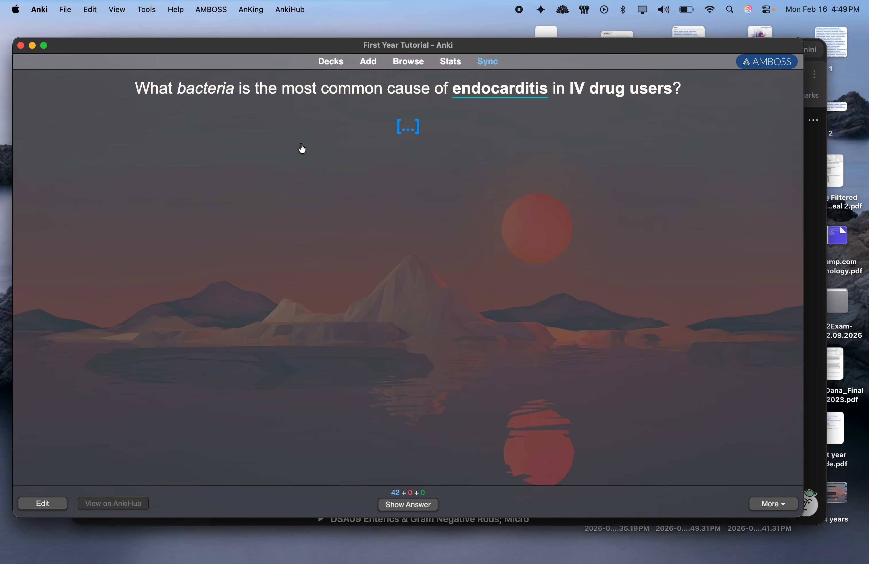
{"action": "left_click", "coordinate": [351, 65]}
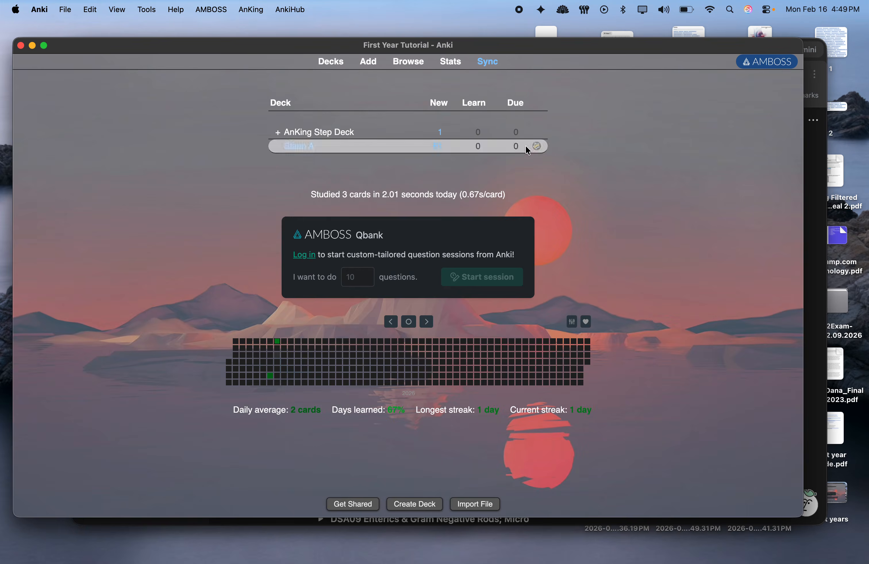
Reopen the Anki card browser, switch to Sketchy List FODT1 E2 in Chrome, and open the Sketchy Staphylococcus aureus lesson.
{"action": "left_click", "coordinate": [407, 61]}
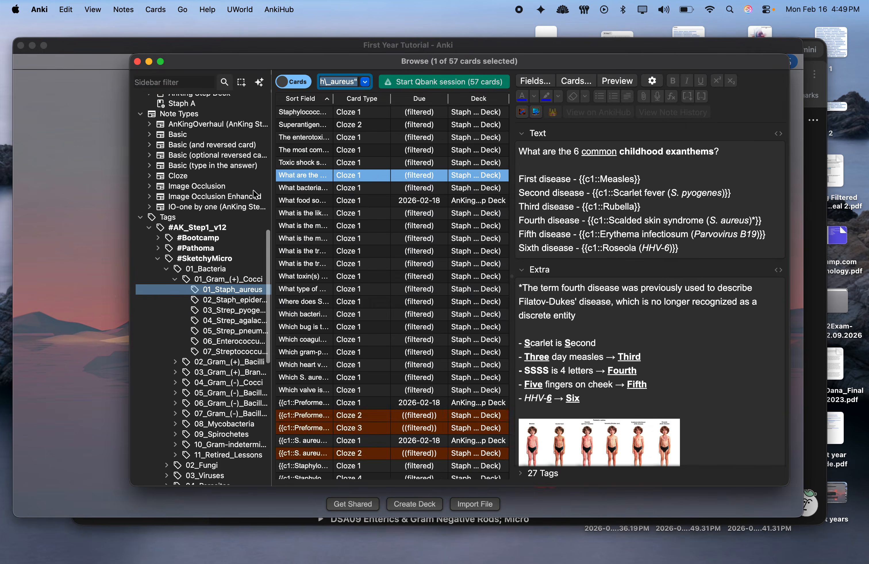
{"action": "key", "text": "ctrl+Up"}
{"action": "left_click", "coordinate": [400, 282]}
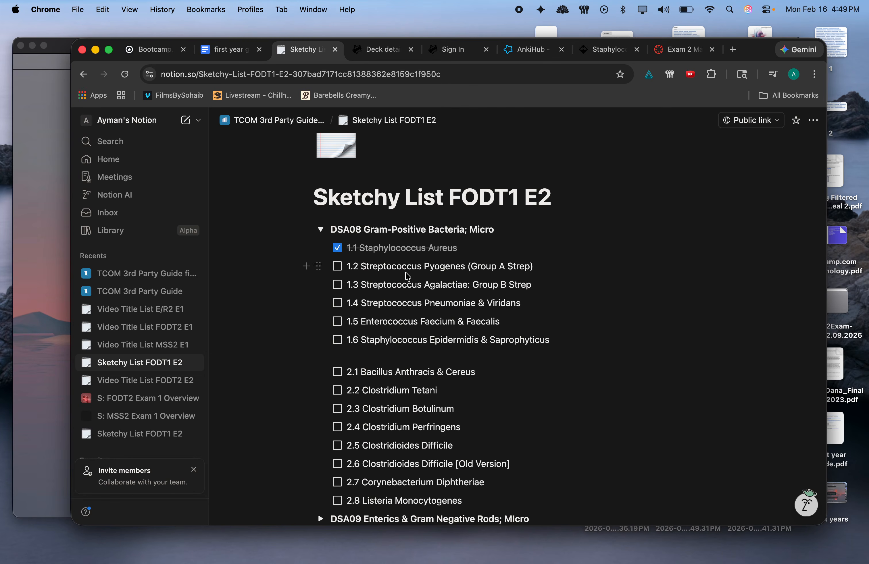
{"action": "left_click", "coordinate": [605, 51]}
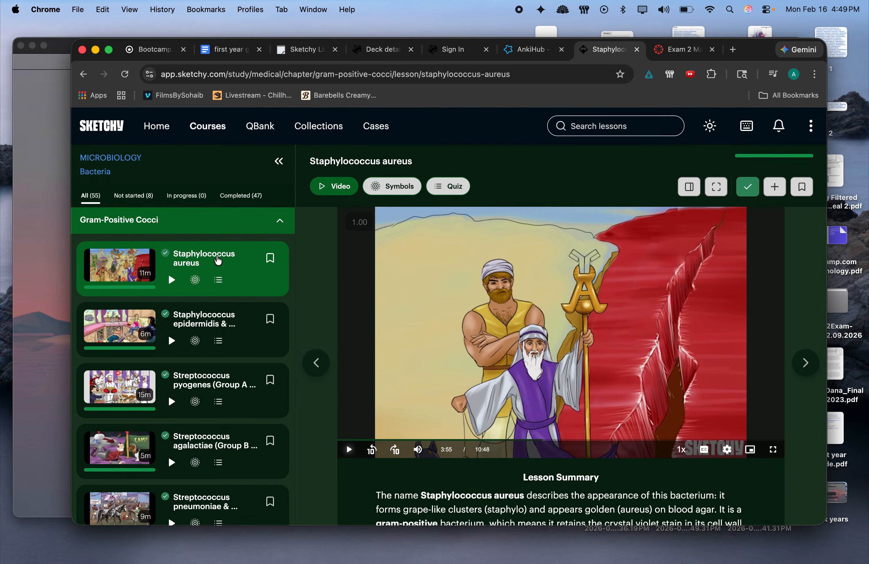
Open the Sketchy Streptococcus pyogenes (Group A) lesson, then switch to Anki and list the cards tagged 03_Strep_pyogenes in the card browser.
{"action": "left_click", "coordinate": [207, 395]}
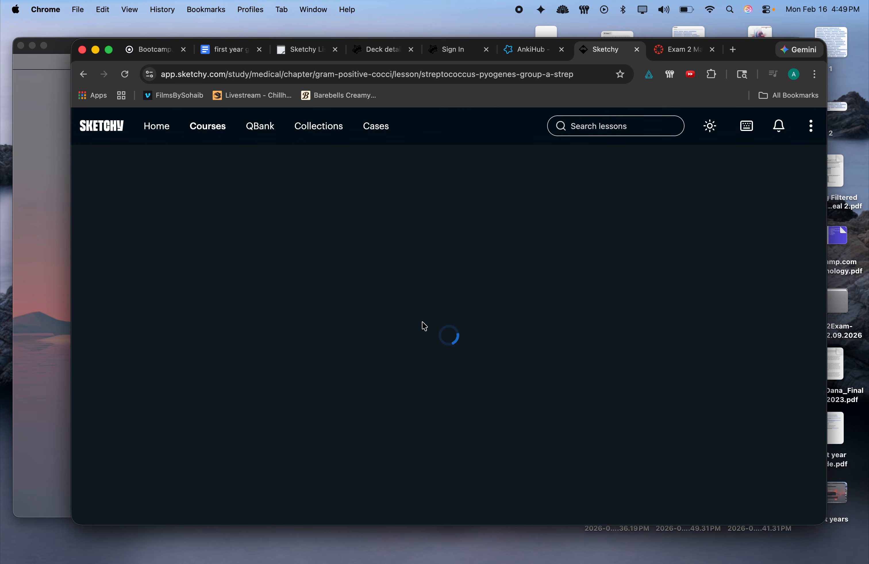
{"action": "left_click", "coordinate": [55, 213]}
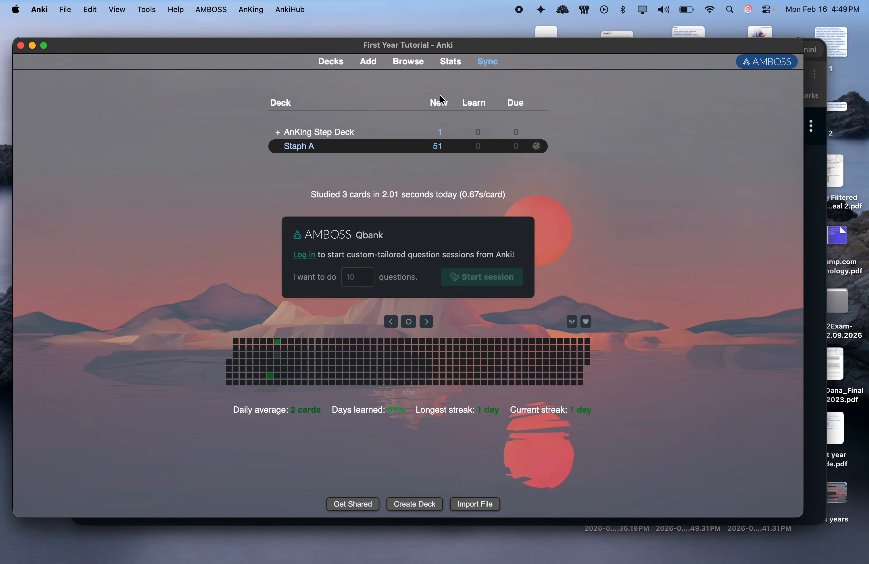
{"action": "left_click", "coordinate": [408, 64]}
{"action": "left_click", "coordinate": [241, 301]}
{"action": "left_click", "coordinate": [244, 311]}
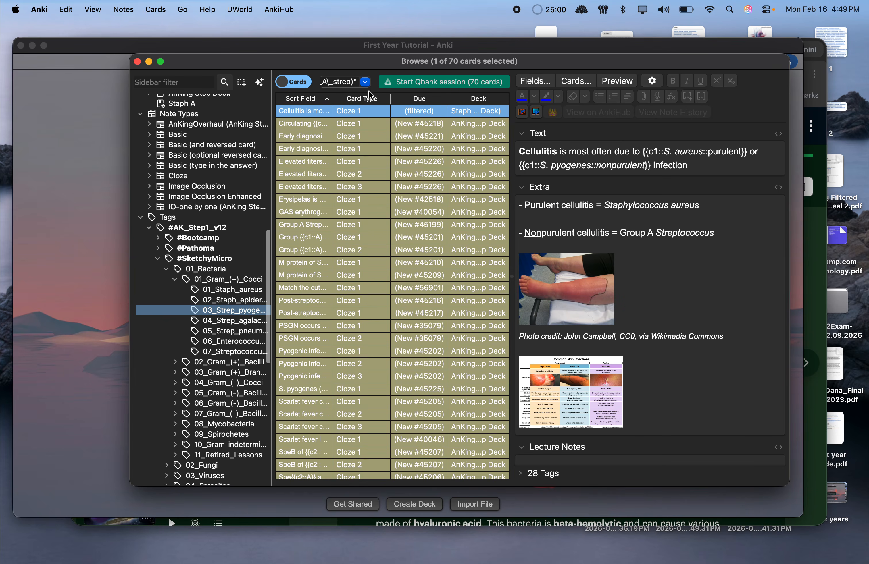
Unsuspend all cards listed under the 03_Strep_pyogenes tag.
{"action": "left_click", "coordinate": [338, 189]}
{"action": "key", "text": "super+a"}
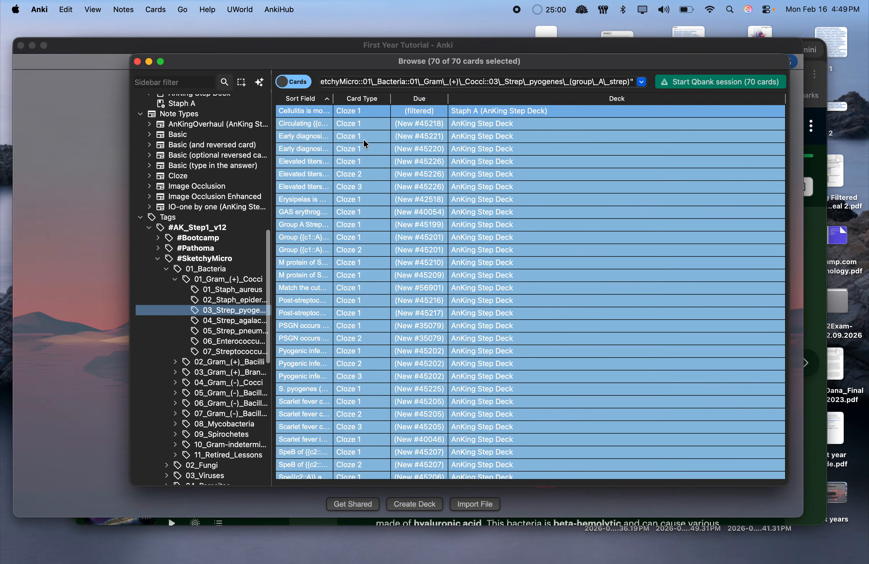
{"action": "right_click", "coordinate": [364, 140]}
{"action": "left_click", "coordinate": [380, 212]}
{"action": "left_click", "coordinate": [102, 214]}
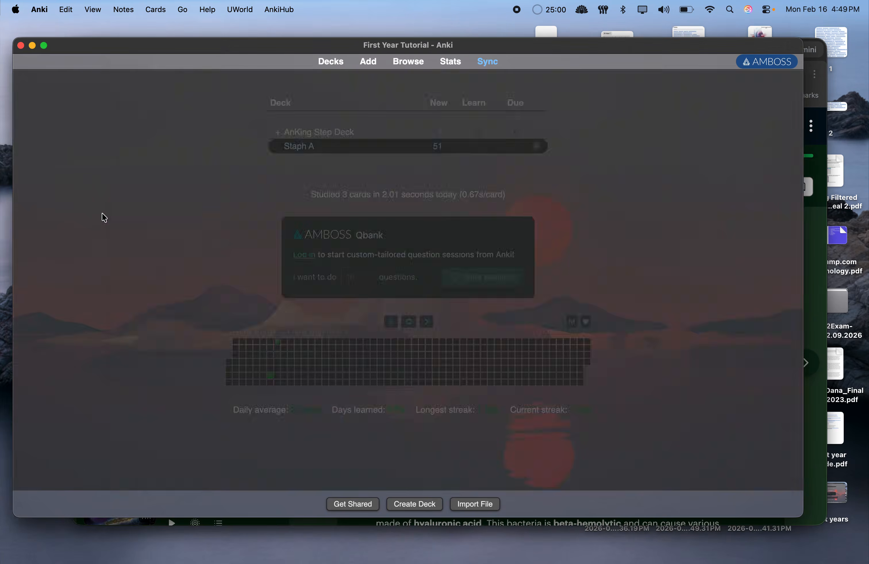
{"action": "key", "text": "f"}
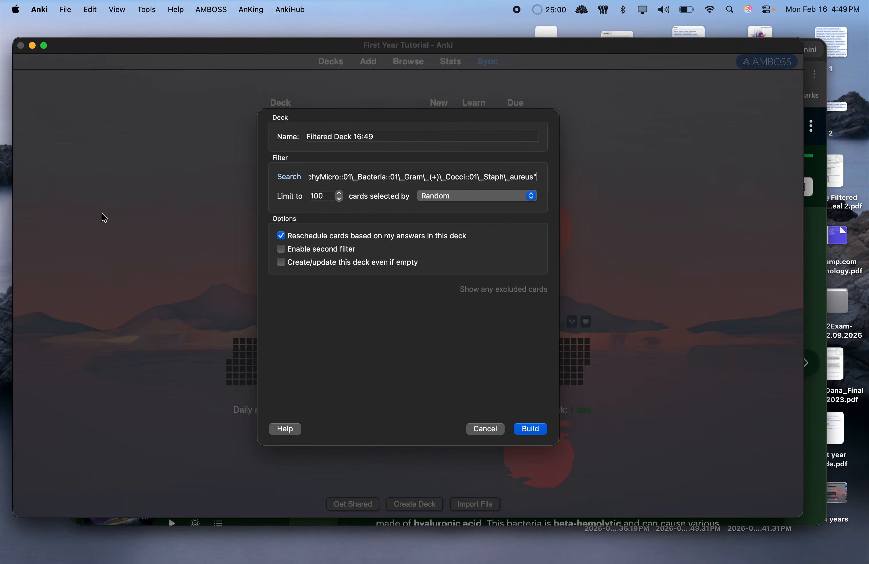
{"action": "key", "text": "shift+Tab"}
{"action": "type", "text": "S"}
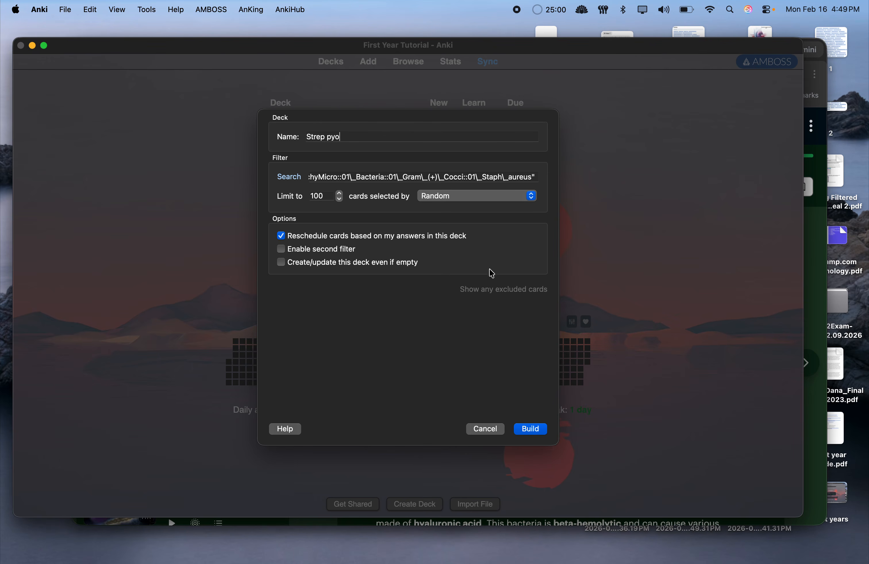
{"action": "left_click", "coordinate": [489, 429]}
Start a filtered deck named Strep Pygoens with the browser's 03_Strep_pyogenes query as its search and a limit of 9999 cards.
{"action": "left_click", "coordinate": [419, 64]}
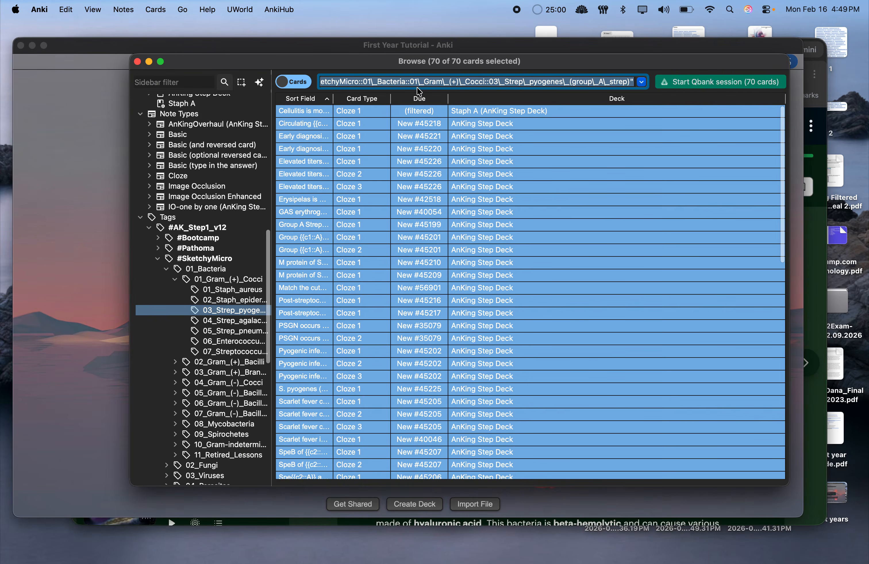
{"action": "key", "text": "super+g"}
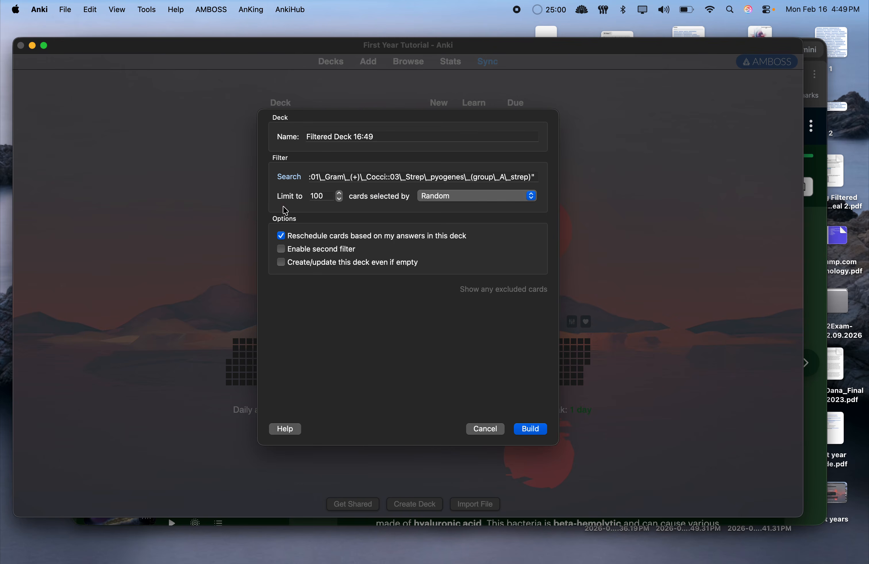
{"action": "left_click_drag", "start_coordinate": [397, 140], "coordinate": [272, 139]}
{"action": "type", "text": "Strep Pygoens"}
{"action": "left_click", "coordinate": [324, 200]}
{"action": "double_click", "coordinate": [324, 198]}
{"action": "type", "text": "999"}
{"action": "left_click_drag", "start_coordinate": [323, 198], "coordinate": [307, 202]}
{"action": "type", "text": "9"}
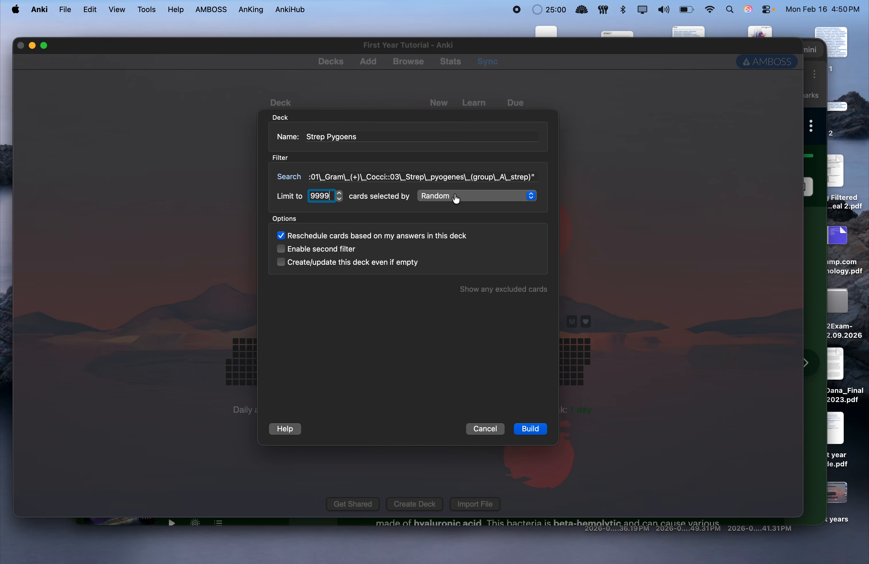
Have the filtered deck's cards selected by Order added and build the deck.
{"action": "left_click", "coordinate": [458, 196]}
{"action": "left_click", "coordinate": [460, 237]}
{"action": "left_click", "coordinate": [459, 196]}
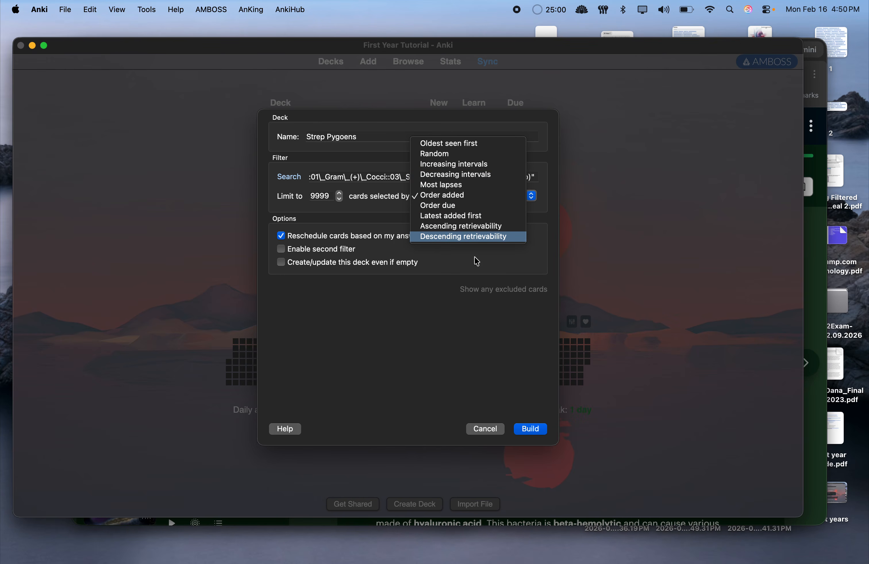
{"action": "left_click", "coordinate": [458, 153]}
{"action": "left_click", "coordinate": [458, 200]}
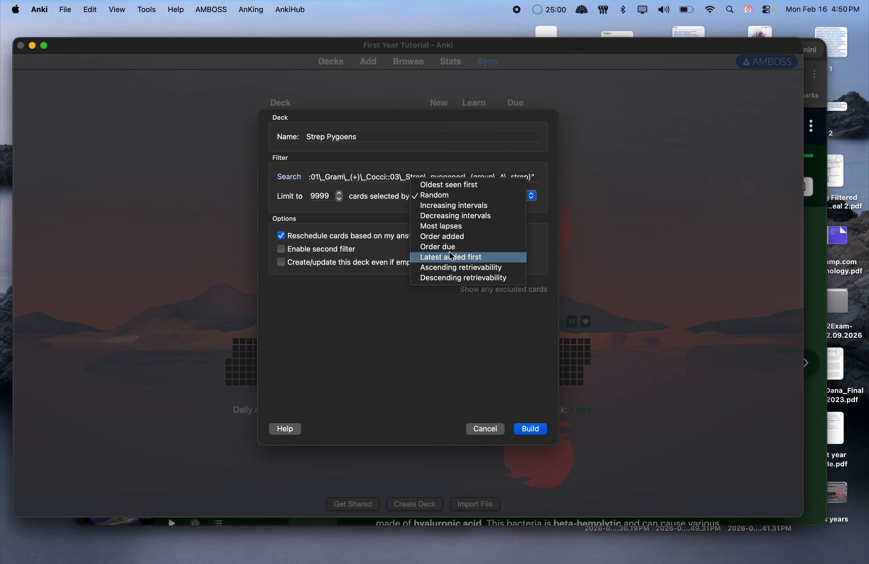
{"action": "left_click", "coordinate": [455, 238]}
{"action": "left_click", "coordinate": [522, 428]}
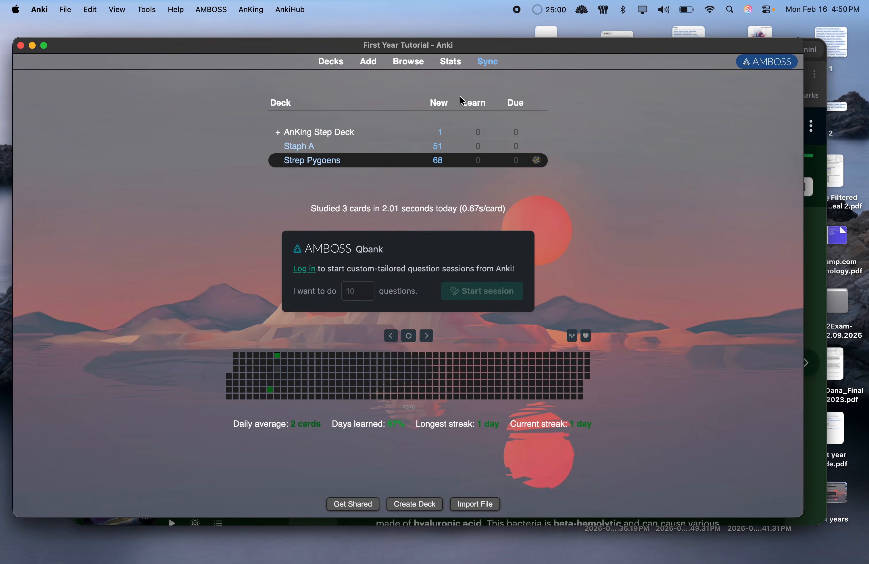
Study the first few cards of the Strep Pygoens deck, revealing and answering them, and return to the deck list.
{"action": "left_click", "coordinate": [334, 161]}
{"action": "key", "text": "space"}
{"action": "key", "text": "space"}
{"action": "key", "text": "space"}
{"action": "key", "text": "space"}
{"action": "key", "text": "space"}
{"action": "left_click", "coordinate": [330, 63]}
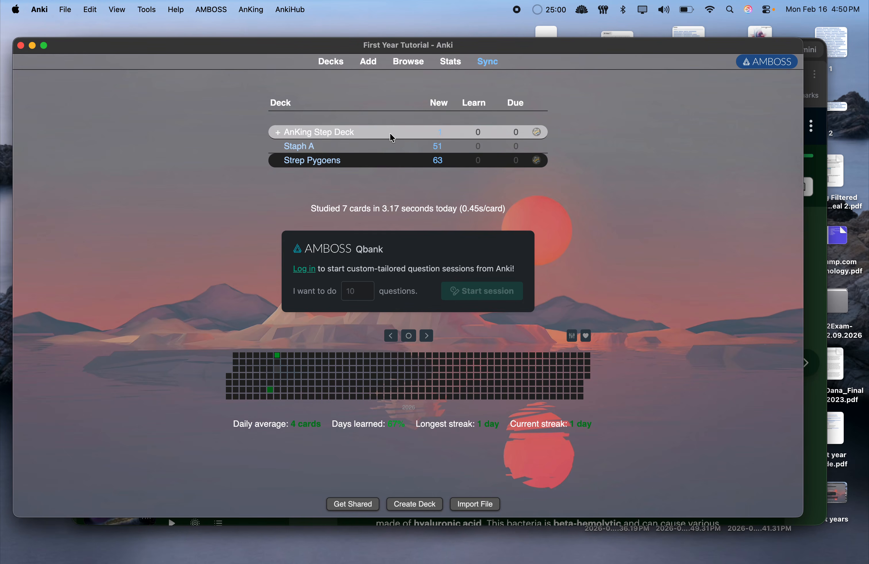
Append is:due to the Staph A deck's search, allow the deck to update even if empty, and rebuild it.
{"action": "left_click", "coordinate": [537, 151]}
{"action": "left_click", "coordinate": [322, 146]}
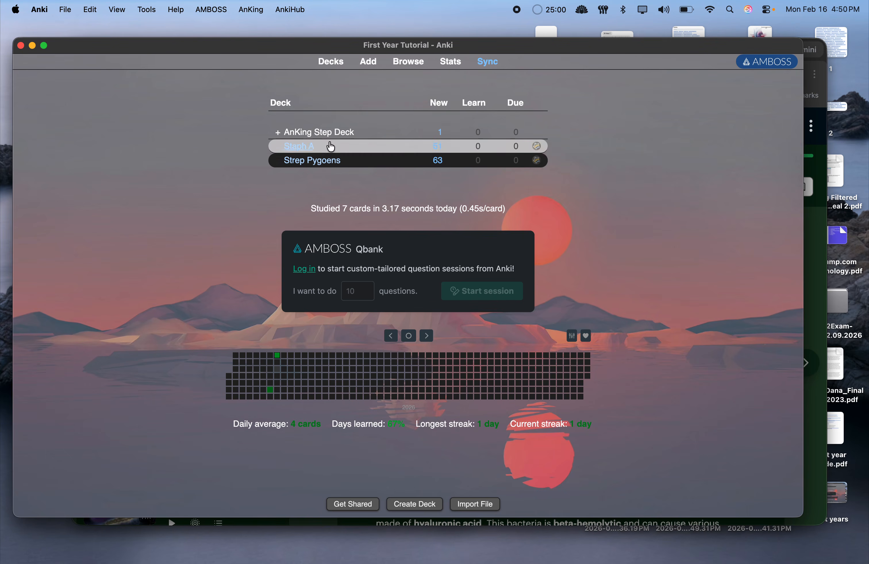
{"action": "left_click", "coordinate": [538, 146]}
{"action": "left_click", "coordinate": [557, 165]}
{"action": "left_click", "coordinate": [536, 177]}
{"action": "type", "text": "is:"}
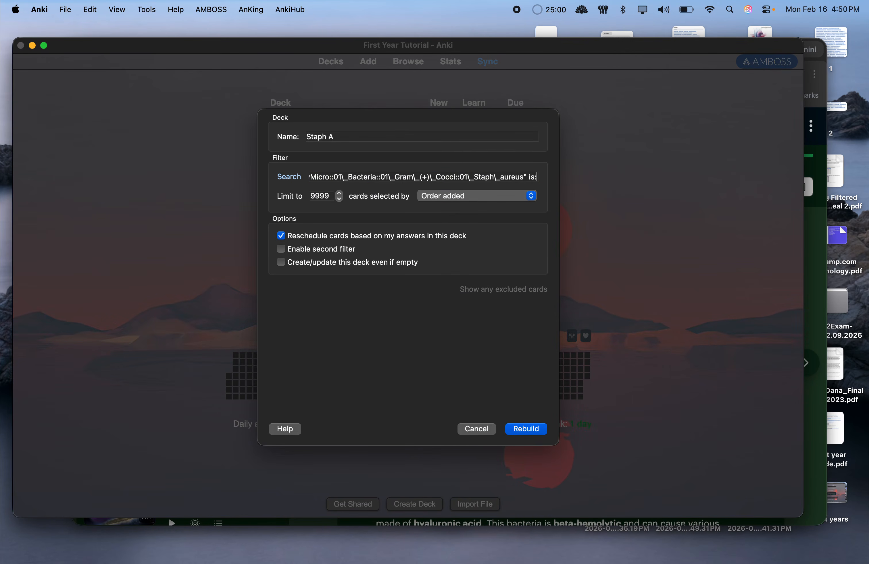
{"action": "type", "text": "due"}
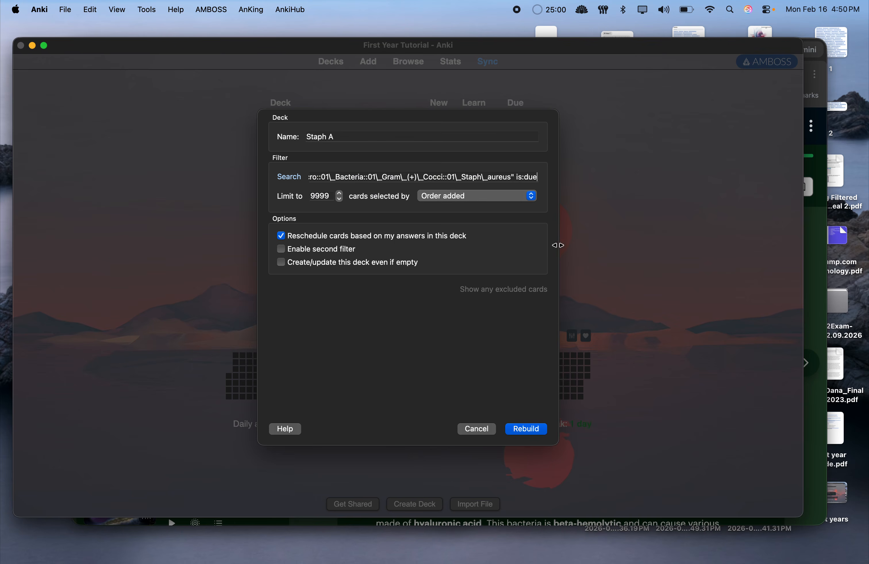
{"action": "key", "text": "Return"}
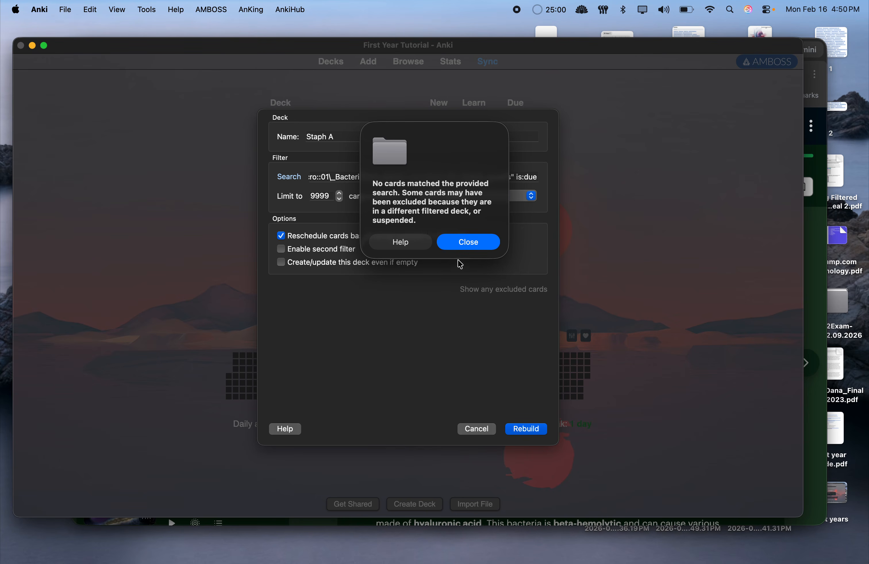
{"action": "left_click", "coordinate": [468, 241]}
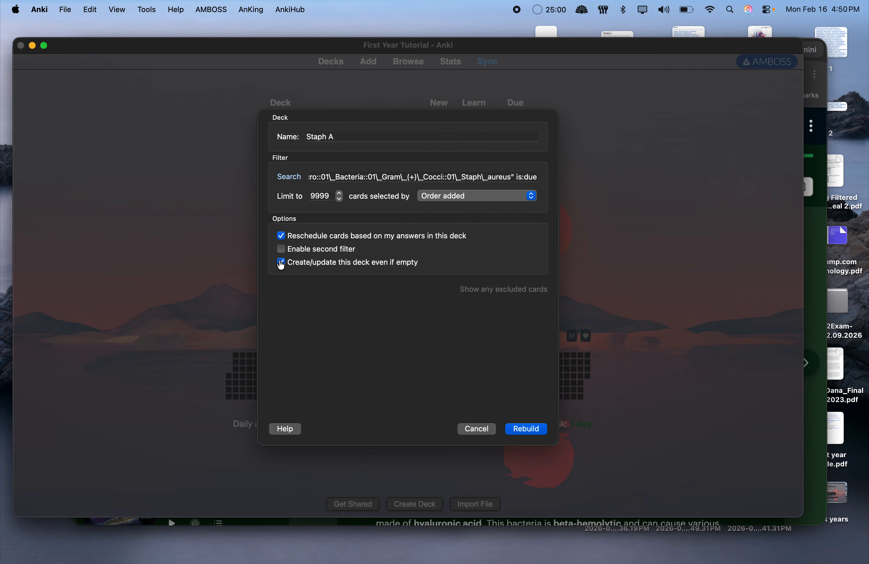
{"action": "left_click", "coordinate": [534, 430]}
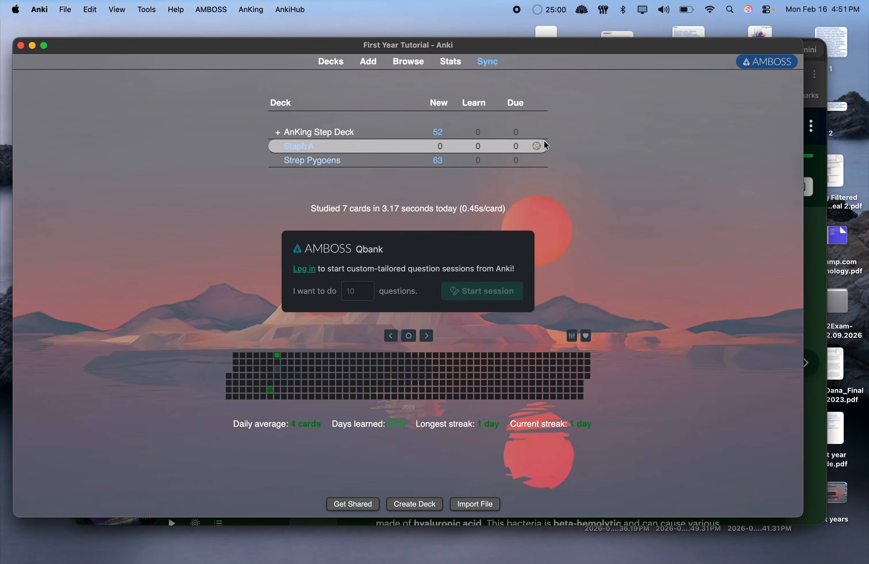
Examine the search query in the Staph A deck's options and close them without rebuilding.
{"action": "left_click", "coordinate": [537, 146]}
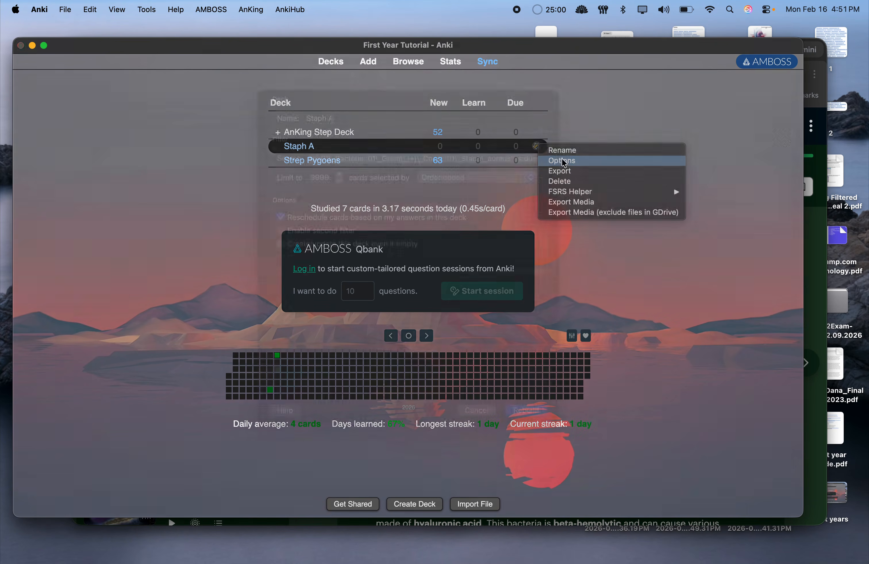
{"action": "left_click", "coordinate": [564, 161]}
{"action": "left_click", "coordinate": [510, 177]}
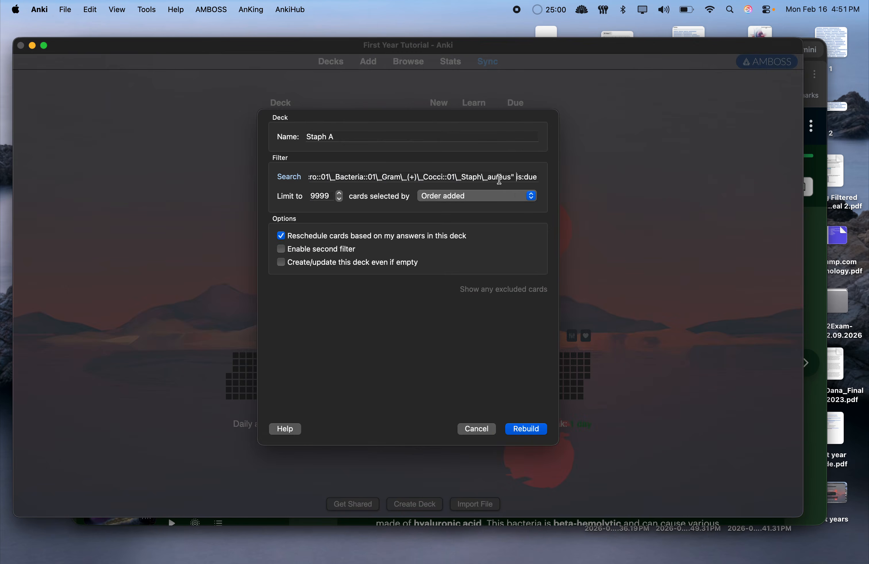
{"action": "left_click", "coordinate": [480, 432]}
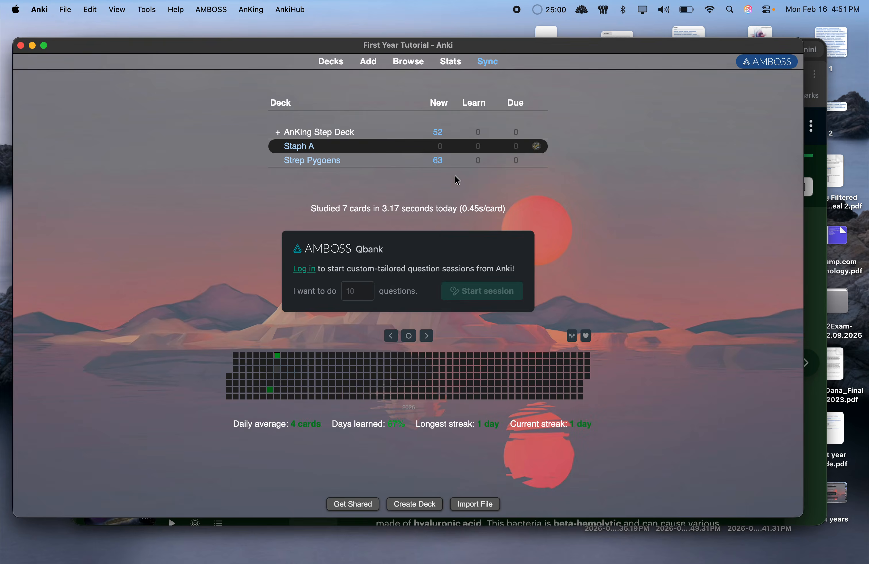
Look through the individual lesson tags under 01_Gram_(+)_Cocci in the card browser and list the 01_Staph_aureus cards.
{"action": "left_click", "coordinate": [408, 63]}
{"action": "left_click", "coordinate": [251, 308]}
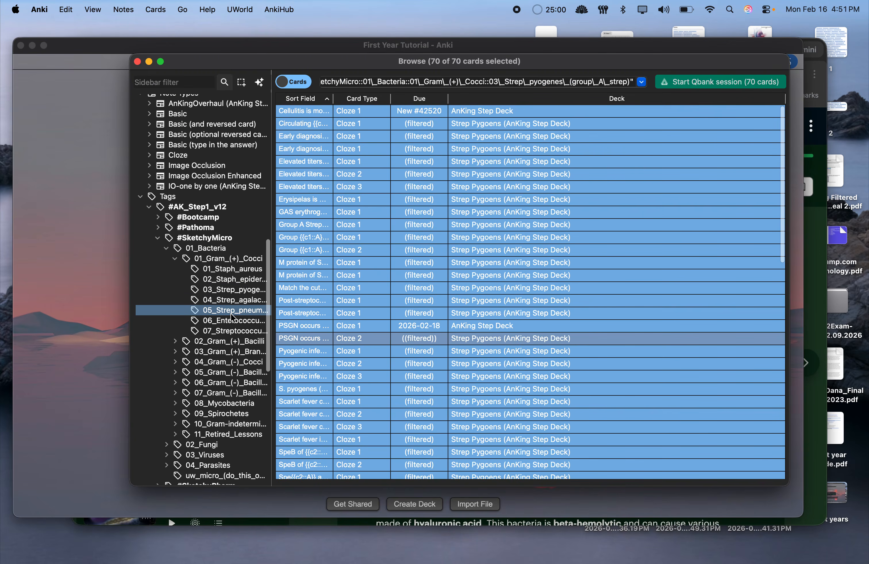
{"action": "left_click", "coordinate": [226, 332]}
{"action": "left_click", "coordinate": [225, 321]}
{"action": "left_click", "coordinate": [221, 290]}
{"action": "left_click", "coordinate": [201, 269]}
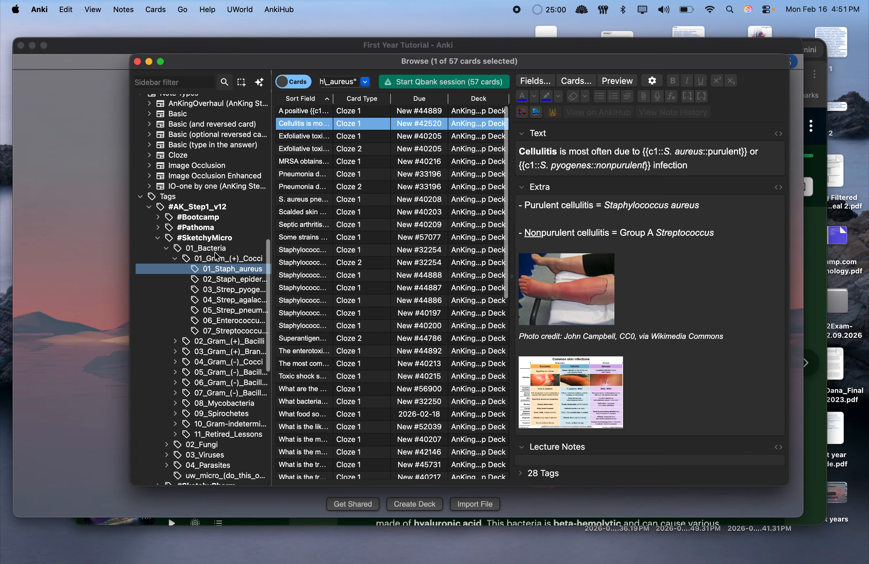
Build a filtered deck from the whole 01_Gram_(+)_Cocci tag query, keeping the default name, limit and order.
{"action": "left_click", "coordinate": [174, 259]}
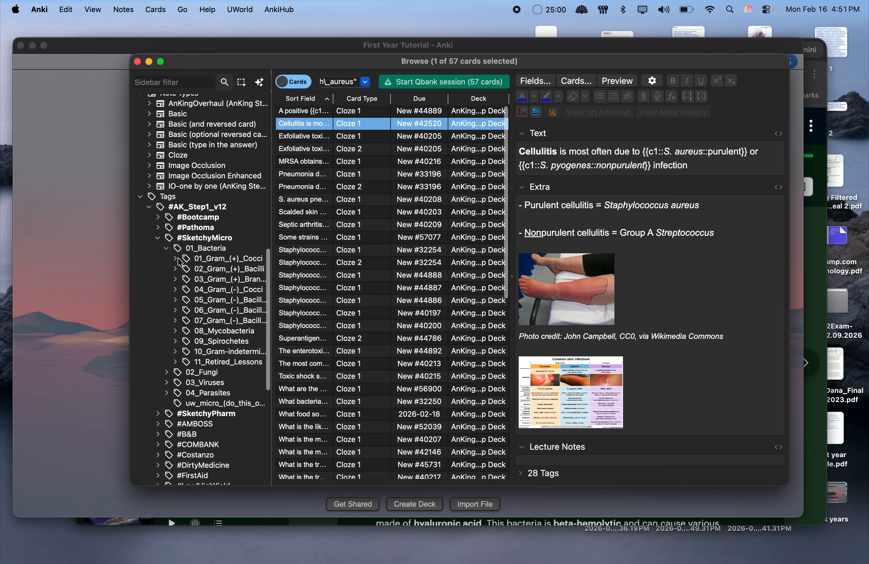
{"action": "left_click", "coordinate": [223, 259]}
{"action": "left_click", "coordinate": [357, 80]}
{"action": "key", "text": "super+g"}
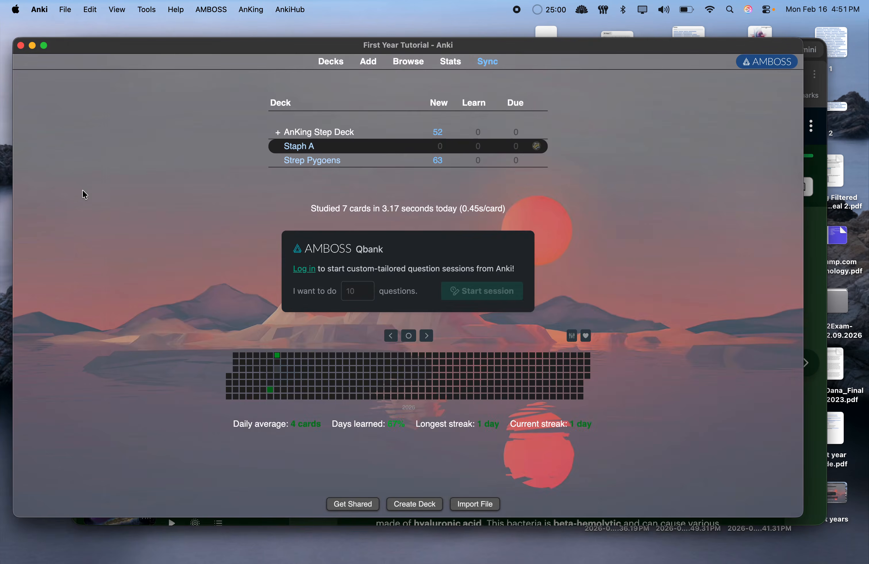
{"action": "key", "text": "Return"}
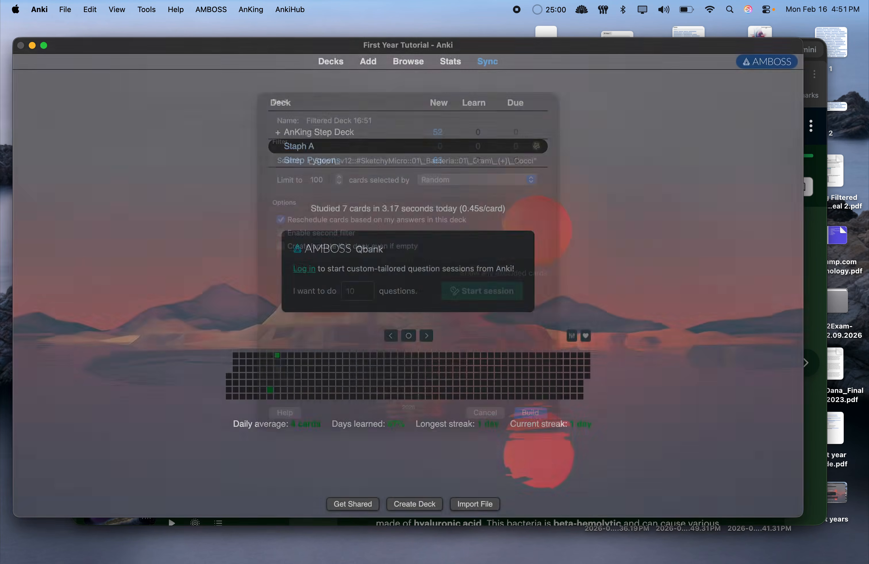
Try to build a filtered deck from the tag:#AK\_Step1\_v12::#SketchyMicro::01\_Bacteria query, enable its second filter, and cancel.
{"action": "left_click", "coordinate": [410, 62]}
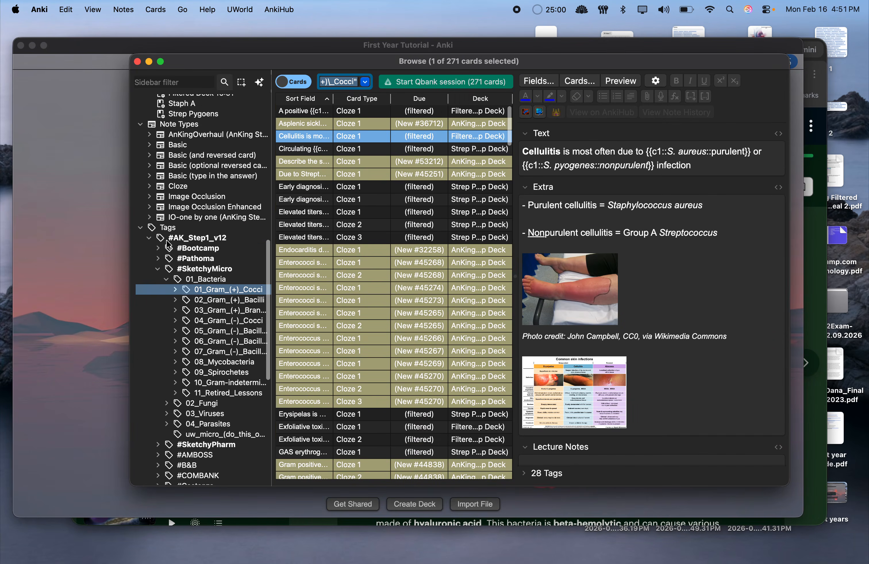
{"action": "left_click", "coordinate": [225, 281]}
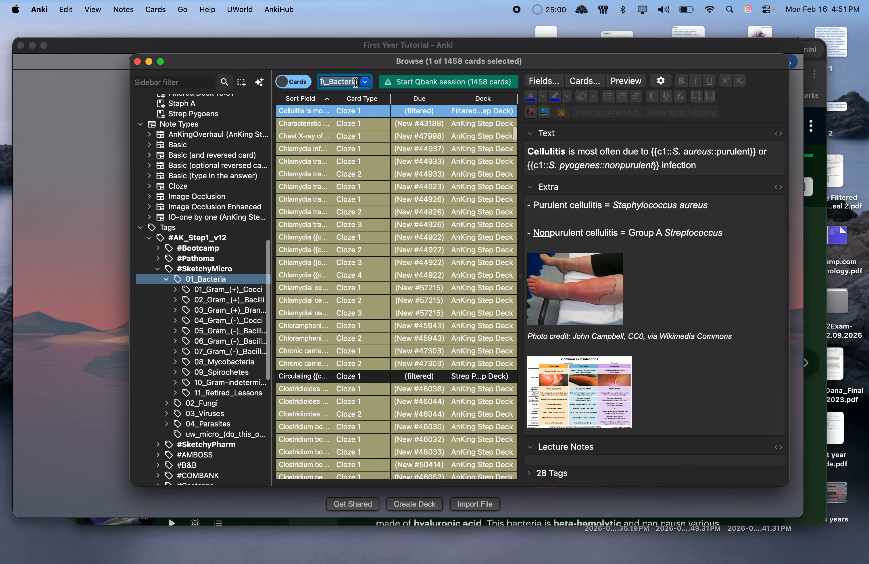
{"action": "left_click", "coordinate": [45, 164]}
{"action": "key", "text": "f"}
{"action": "type", "text": "tag:#AK\\_Step1\\_v12::#SketchyMicro::01\\_Bacteria"}
{"action": "left_click", "coordinate": [529, 429]}
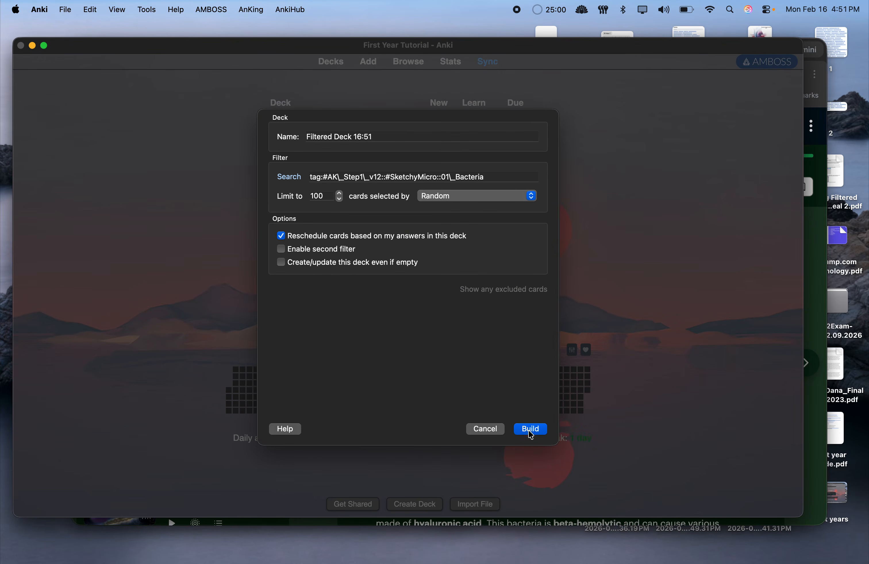
{"action": "left_click", "coordinate": [458, 239]}
{"action": "left_click", "coordinate": [280, 250]}
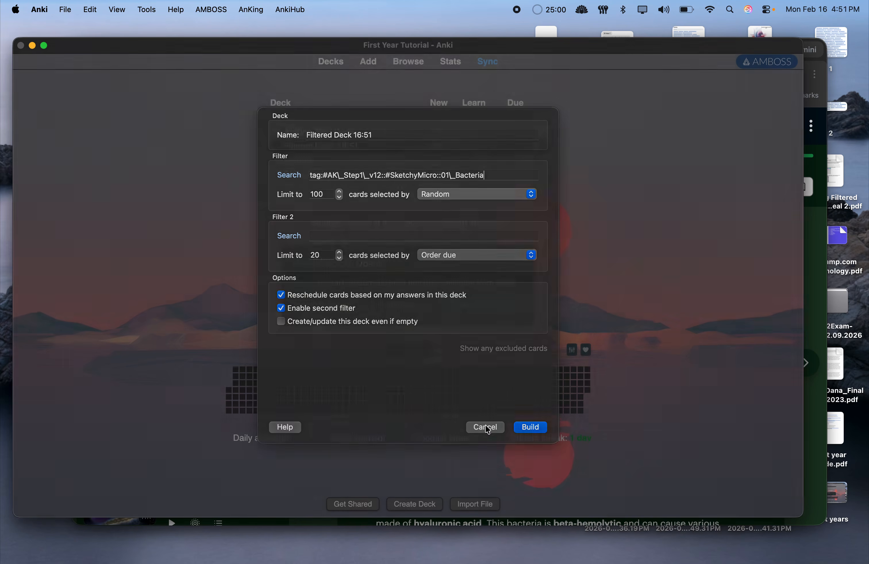
{"action": "left_click", "coordinate": [486, 427]}
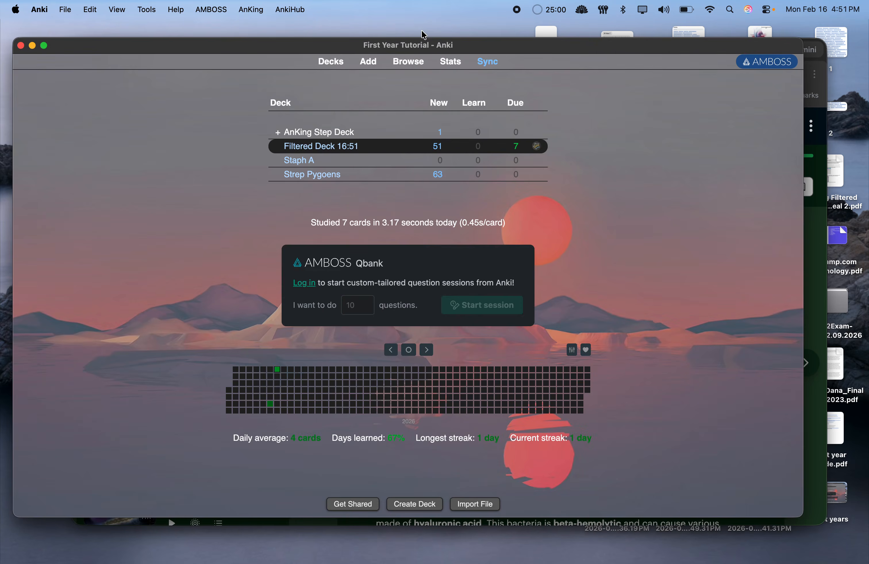
List the cards under the SketchyMicro tag 04_Gram_(-)_Cocci in the card browser and unsuspend all of them.
{"action": "left_click", "coordinate": [409, 62]}
{"action": "left_click", "coordinate": [234, 299]}
{"action": "left_click", "coordinate": [235, 320]}
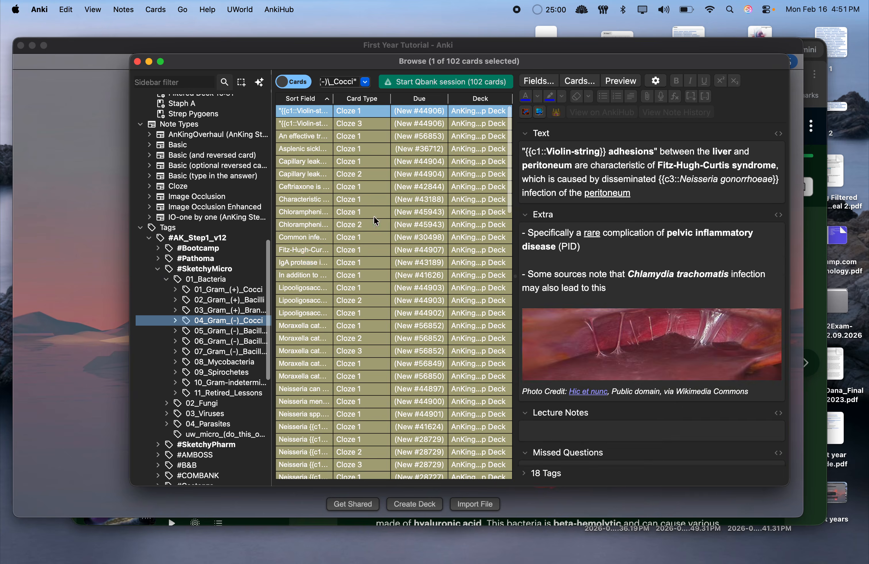
{"action": "key", "text": "super+a"}
{"action": "left_click", "coordinate": [373, 216]}
{"action": "key", "text": "super+a"}
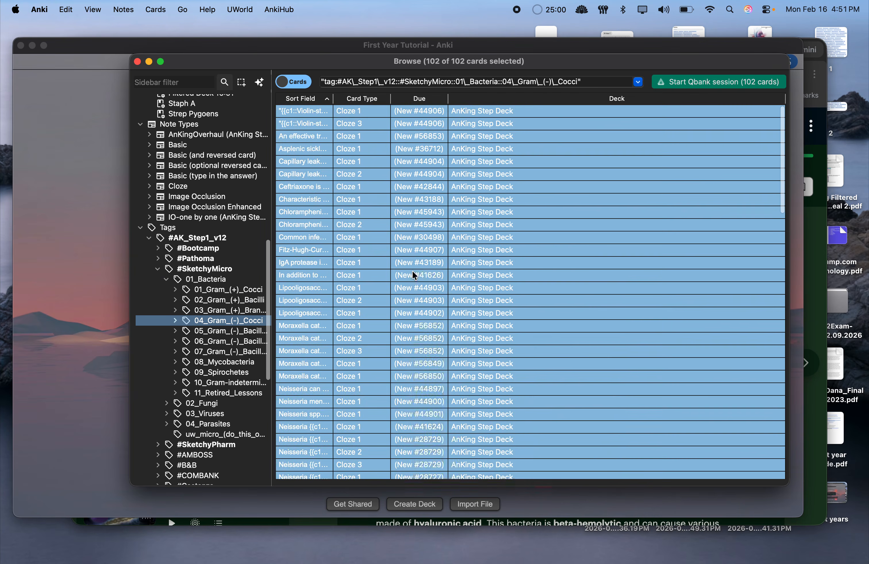
{"action": "right_click", "coordinate": [413, 273]}
{"action": "left_click", "coordinate": [441, 345]}
{"action": "left_click", "coordinate": [414, 250]}
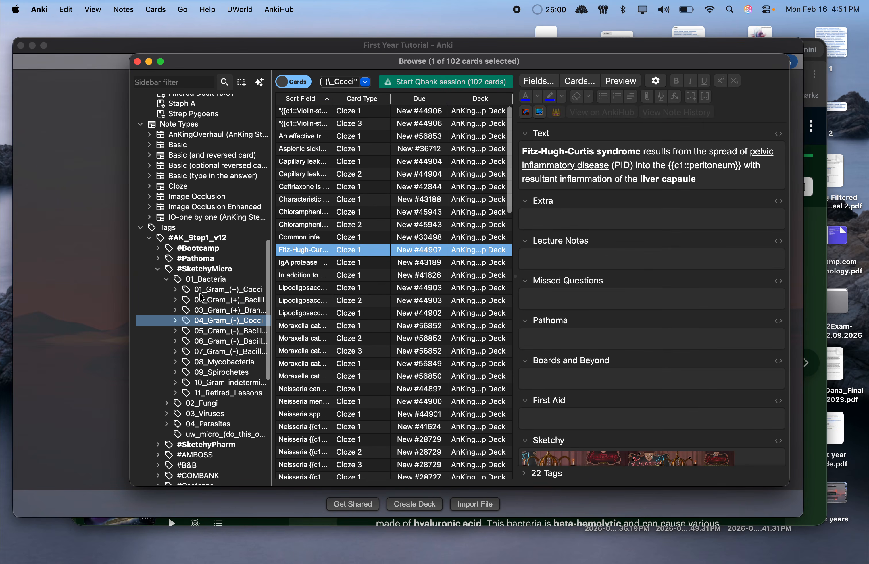
Start a filtered deck from the 01_Gram_(+)_Cocci tag query and append is:due OR to its search.
{"action": "left_click", "coordinate": [226, 293]}
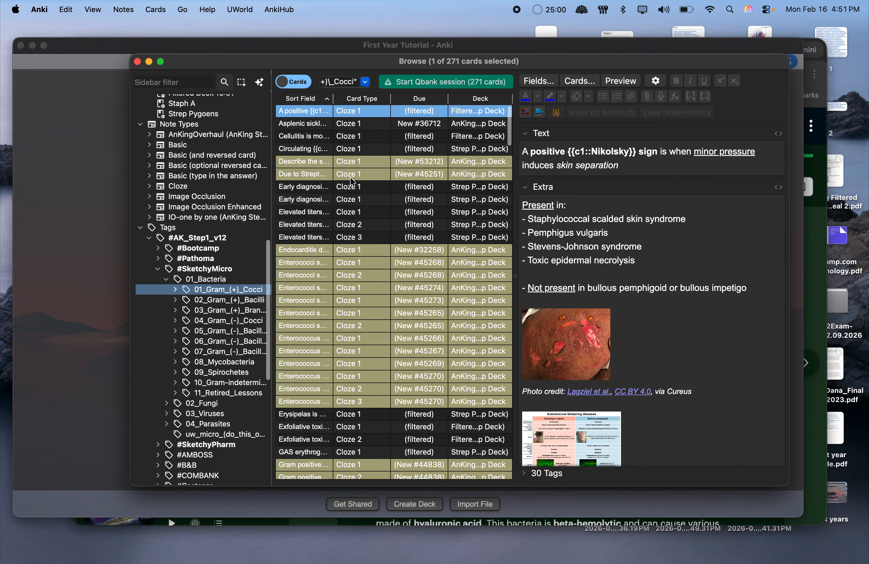
{"action": "left_click", "coordinate": [338, 81]}
{"action": "key", "text": "super+g"}
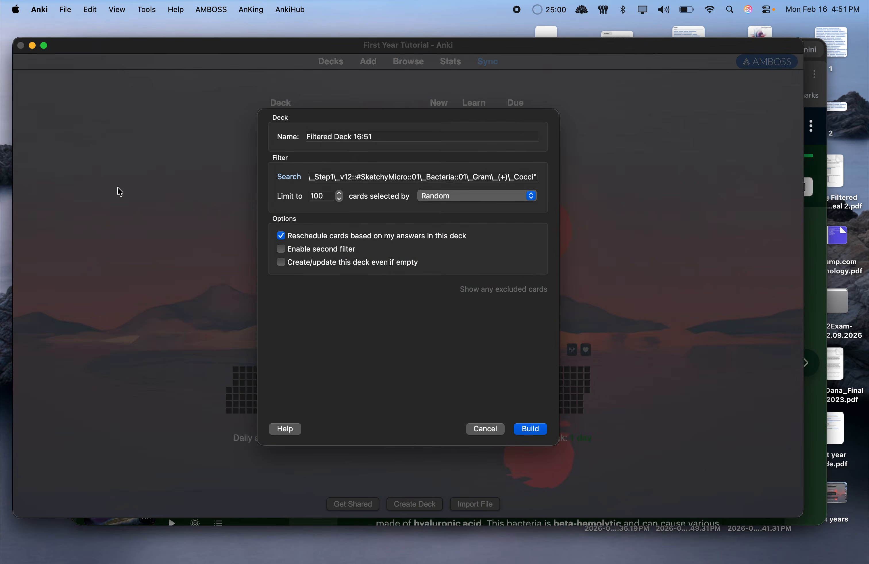
{"action": "type", "text": "OR"}
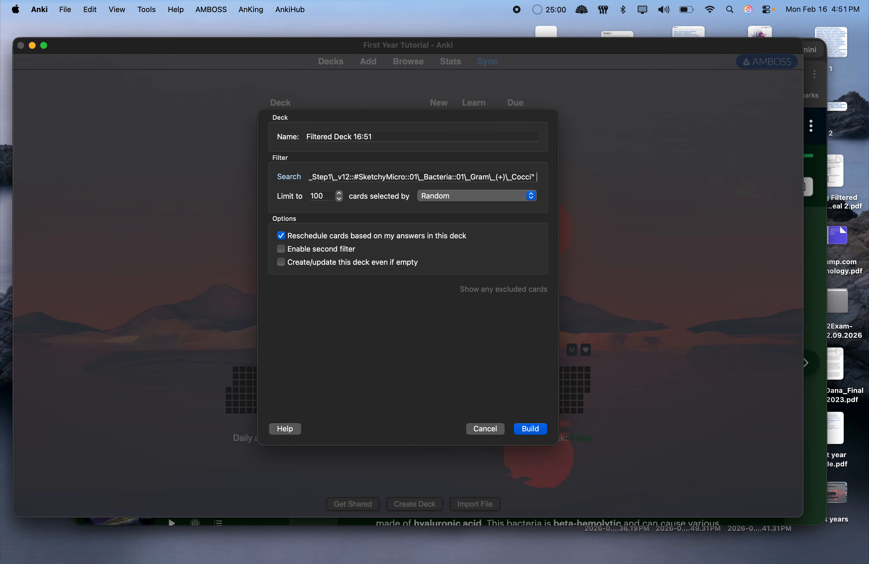
{"action": "key", "text": "BackSpace"}
{"action": "key", "text": "BackSpace"}
{"action": "type", "text": "is:due OR"}
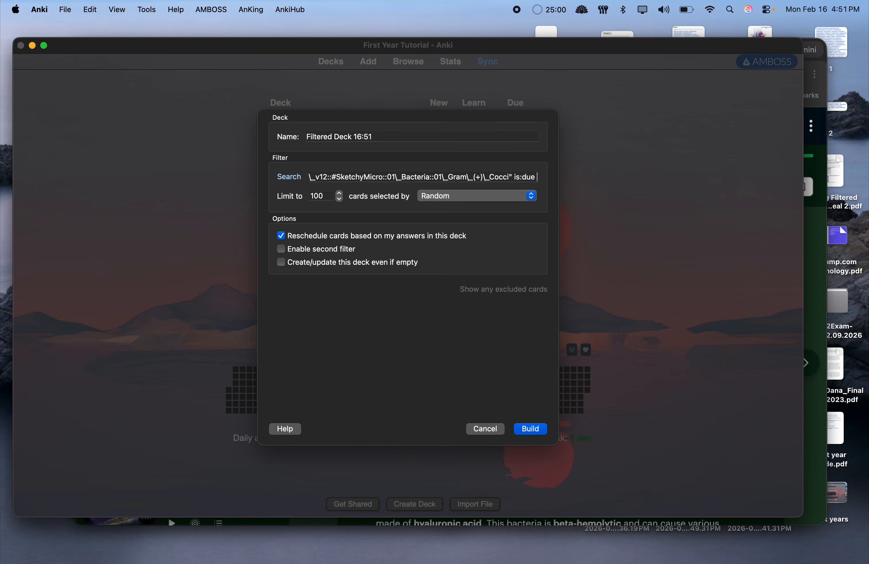
{"action": "left_click_drag", "start_coordinate": [530, 180], "coordinate": [546, 179]}
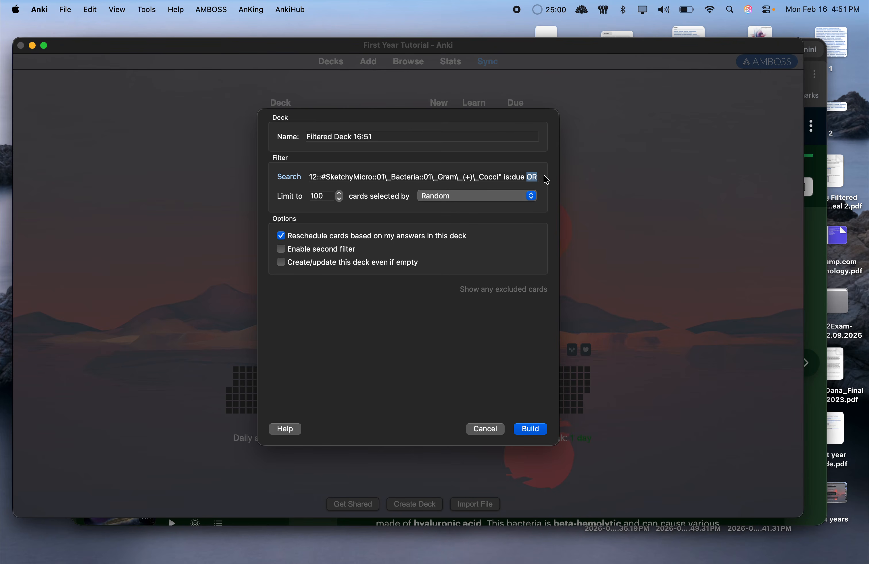
{"action": "left_click", "coordinate": [546, 179]}
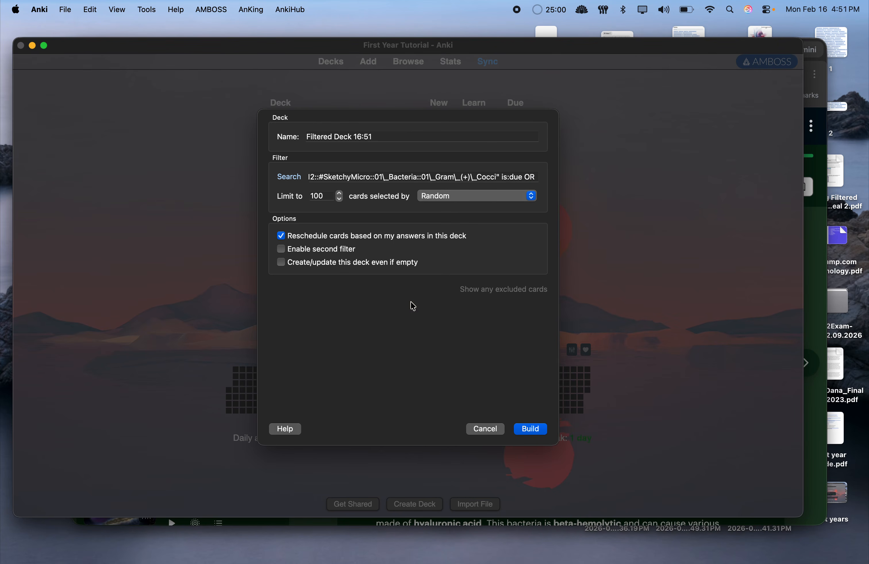
List the 02_Gram_(+)_Bacilli cards in the card browser, unsuspend all of them and copy the tag query.
{"action": "key", "text": "ctrl+Up"}
{"action": "left_click", "coordinate": [665, 350]}
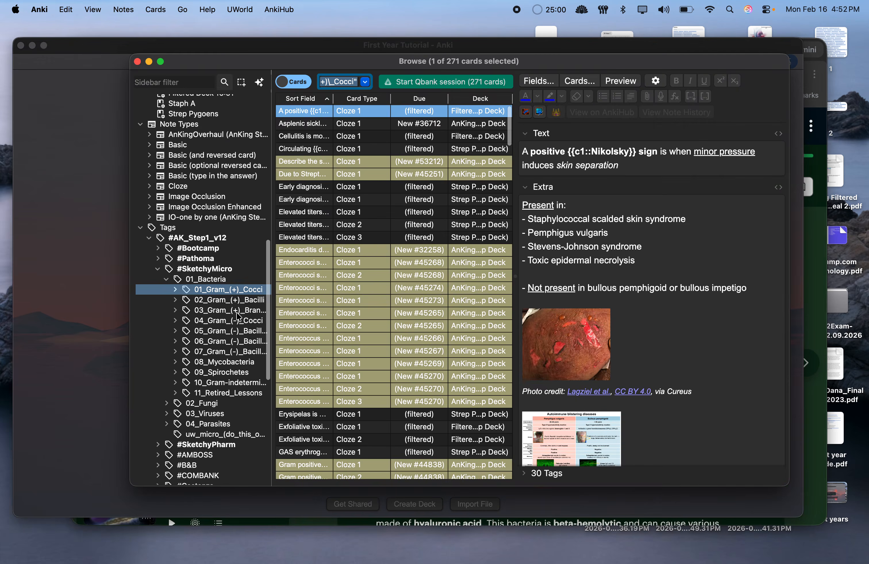
{"action": "left_click", "coordinate": [245, 301]}
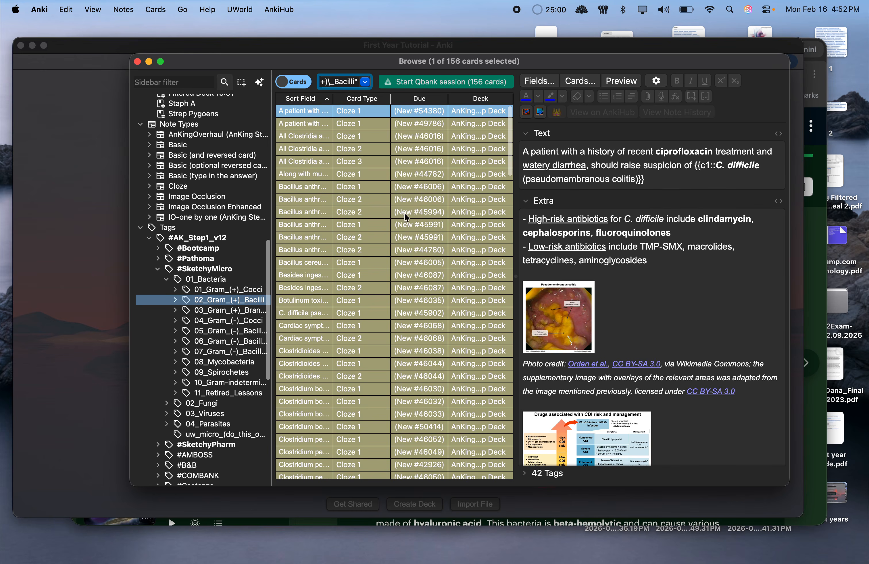
{"action": "key", "text": "super+a"}
{"action": "right_click", "coordinate": [403, 218]}
{"action": "left_click", "coordinate": [441, 293]}
{"action": "left_click", "coordinate": [461, 83]}
Add the copied 02_Gram_(+)_Bacilli tag query after OR in the filtered deck's search, followed by is:due.
{"action": "left_click", "coordinate": [82, 177]}
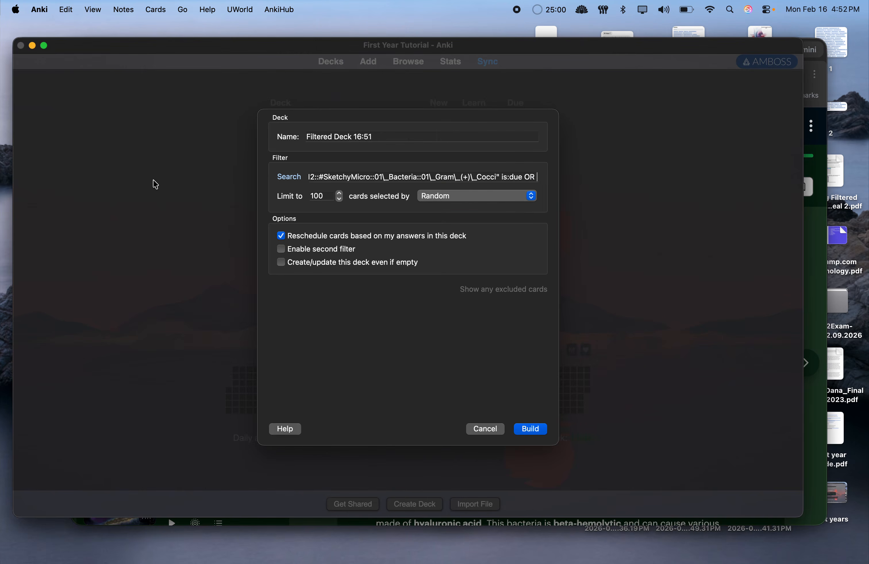
{"action": "key", "text": "super+v"}
{"action": "type", "text": "i"}
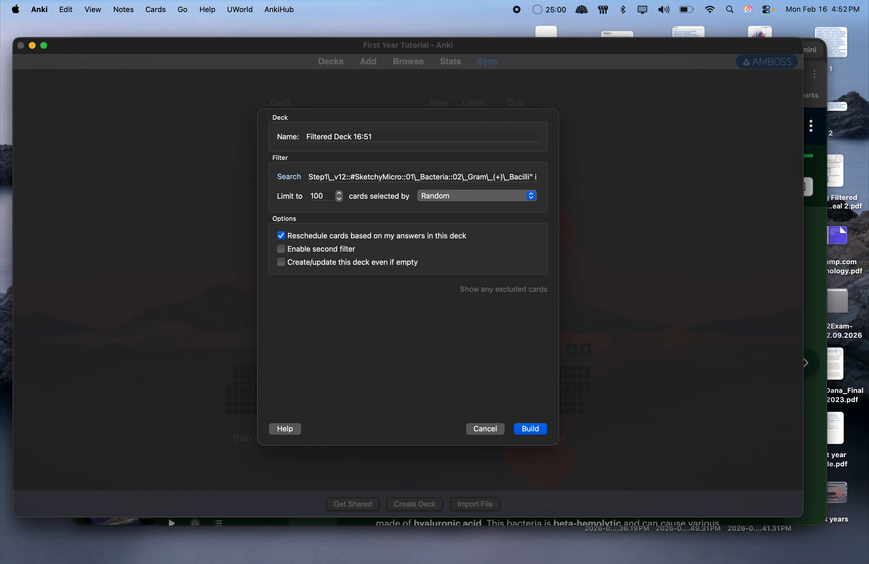
{"action": "type", "text": "s"}
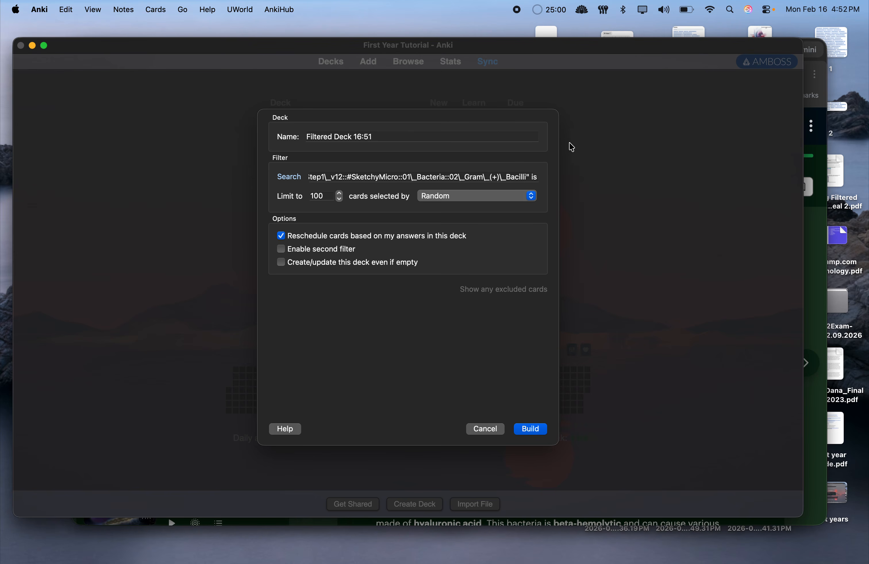
{"action": "type", "text": ":due"}
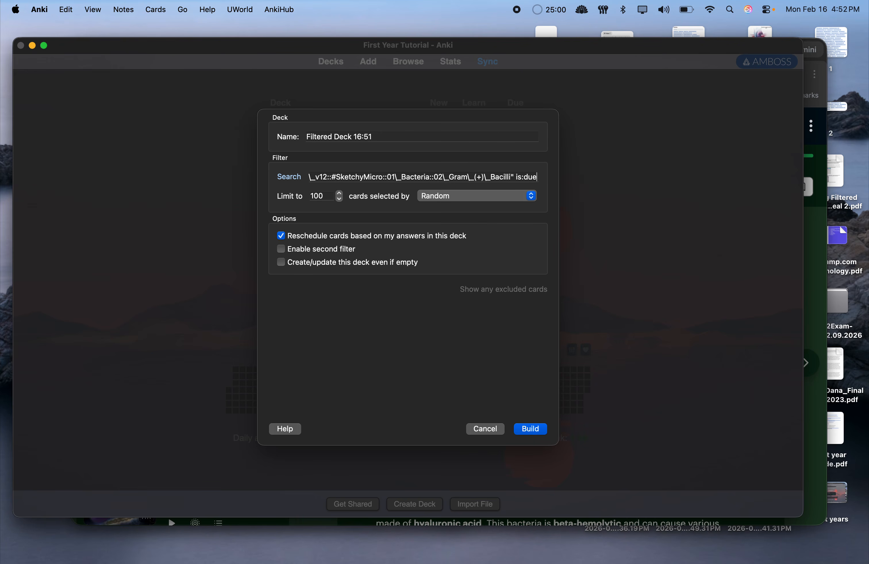
Build the filtered deck as "Gram + cocci and baccili", limited to 999 cards by Order added and created even if empty.
{"action": "left_click", "coordinate": [281, 264]}
{"action": "left_click", "coordinate": [436, 197]}
{"action": "left_click", "coordinate": [458, 236]}
{"action": "left_click", "coordinate": [320, 196]}
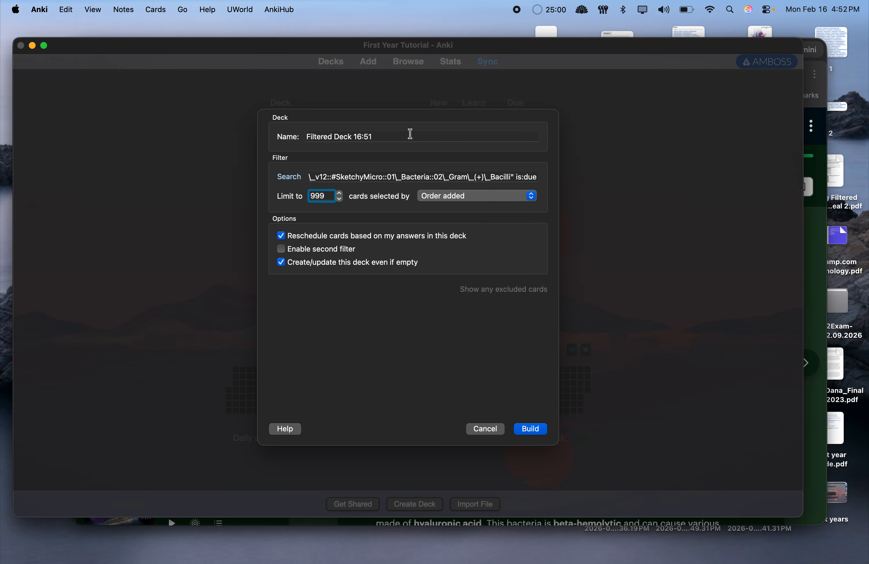
{"action": "left_click_drag", "start_coordinate": [409, 134], "coordinate": [237, 135]}
{"action": "type", "text": "Grap"}
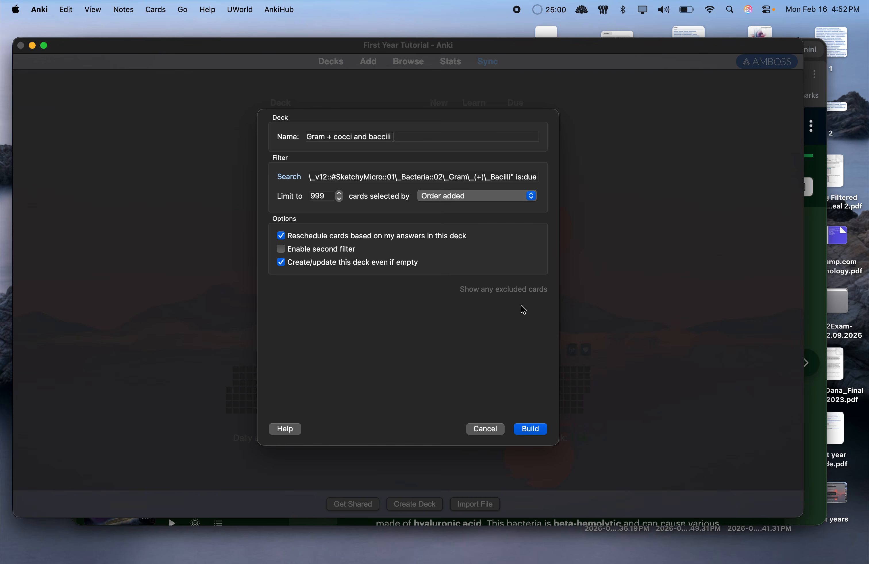
{"action": "left_click", "coordinate": [536, 433]}
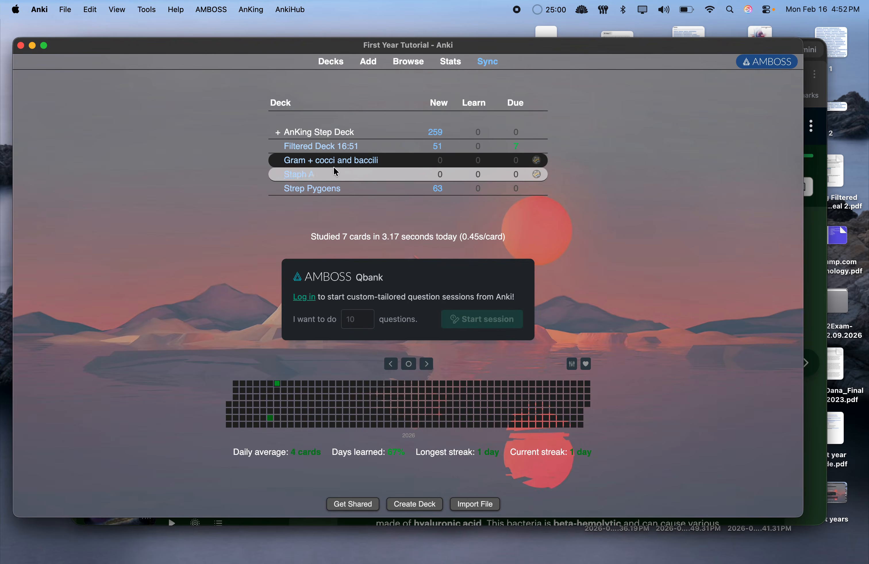
{"action": "left_click", "coordinate": [413, 68]}
{"action": "scroll", "coordinate": [197, 278], "scroll_direction": "down", "scroll_amount": 1}
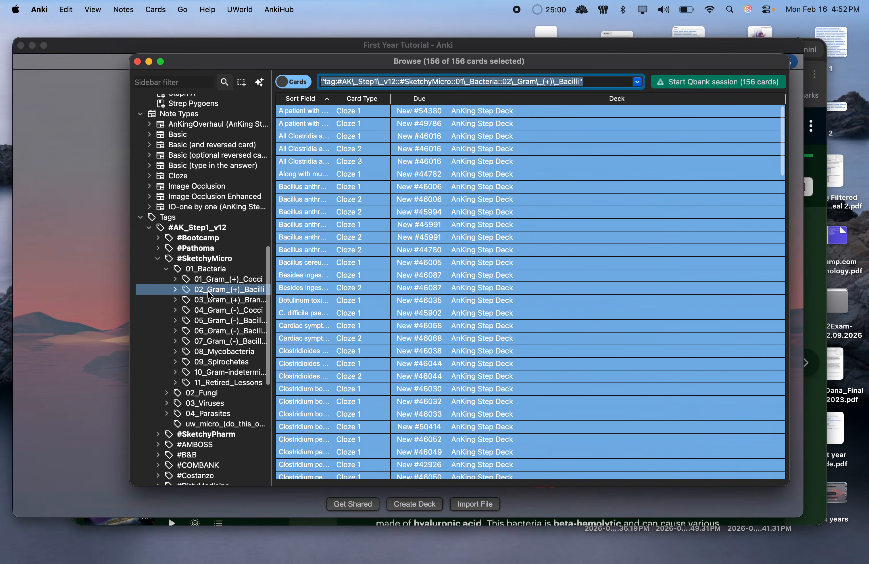
{"action": "key", "text": "Escape"}
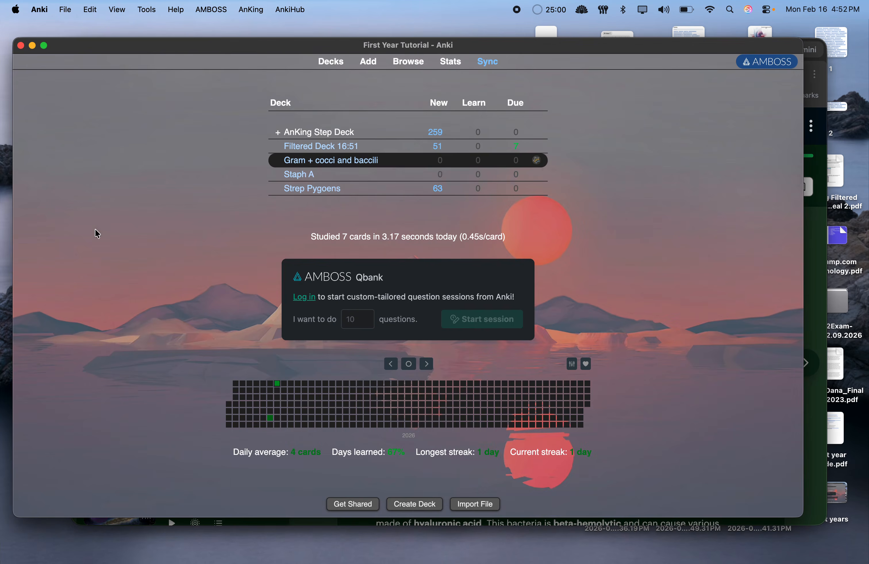
Examine both tag queries and the OR between them in the Gram + cocci and baccili deck's options, and close without rebuilding.
{"action": "left_click", "coordinate": [536, 160]}
{"action": "left_click", "coordinate": [560, 178]}
{"action": "left_click_drag", "start_coordinate": [444, 178], "coordinate": [560, 181]}
{"action": "left_click_drag", "start_coordinate": [381, 177], "coordinate": [288, 176]}
{"action": "left_click", "coordinate": [536, 177]}
{"action": "key", "text": "Right"}
{"action": "key", "text": "Right"}
{"action": "key", "text": "Right"}
{"action": "key", "text": "Right"}
{"action": "key", "text": "Right"}
{"action": "key", "text": "Right"}
{"action": "key", "text": "Right"}
{"action": "key", "text": "Right"}
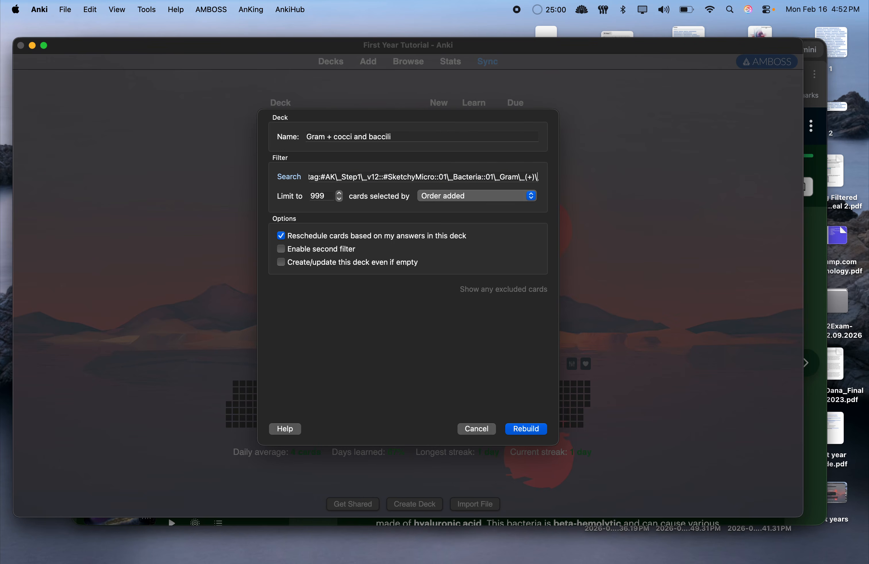
{"action": "key", "text": "Right"}
{"action": "key", "text": "Right"}
{"action": "key", "text": "Right"}
{"action": "key", "text": "Right"}
{"action": "key", "text": "Right"}
{"action": "key", "text": "Right"}
{"action": "key", "text": "Right"}
{"action": "key", "text": "Right"}
{"action": "key", "text": "Right"}
{"action": "key", "text": "Right"}
{"action": "key", "text": "Right"}
{"action": "key", "text": "Right"}
{"action": "key", "text": "Right"}
{"action": "key", "text": "Right"}
{"action": "key", "text": "Right"}
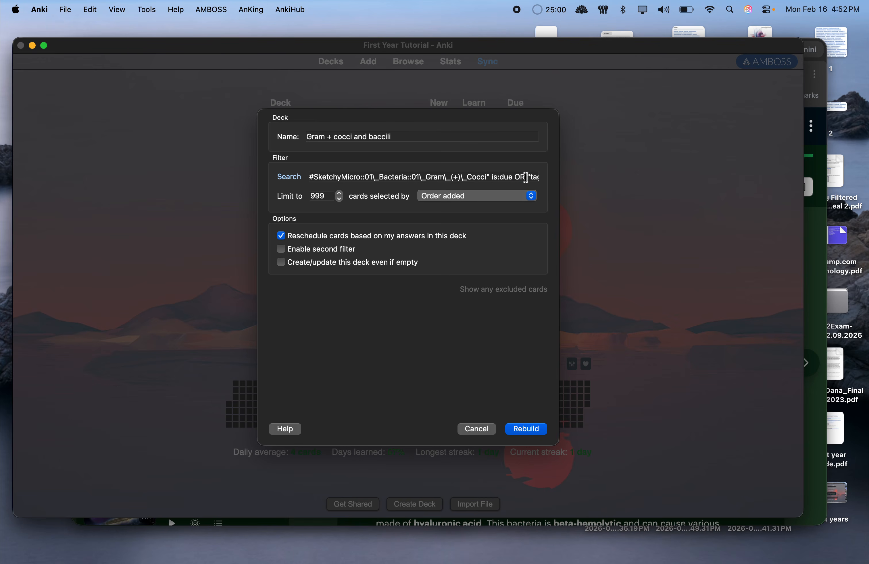
{"action": "left_click_drag", "start_coordinate": [526, 178], "coordinate": [677, 177]}
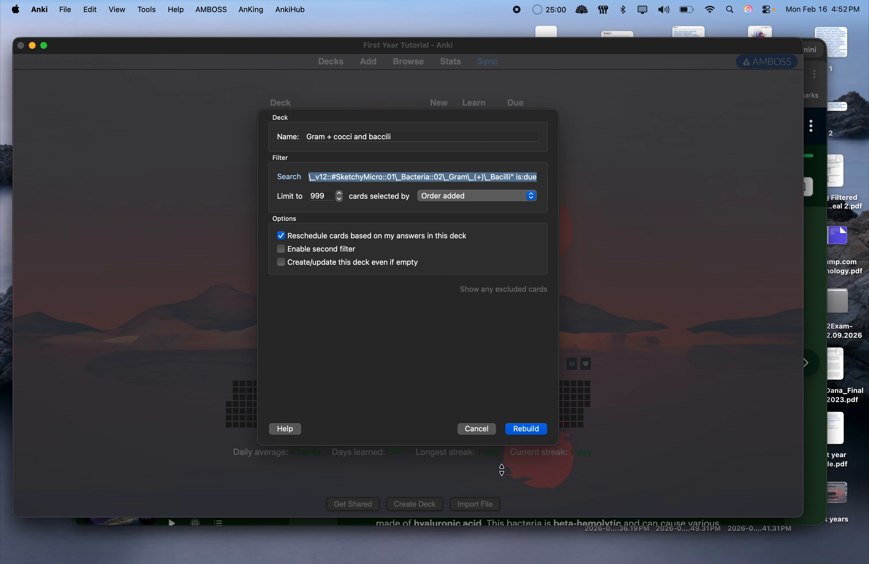
{"action": "left_click", "coordinate": [489, 429]}
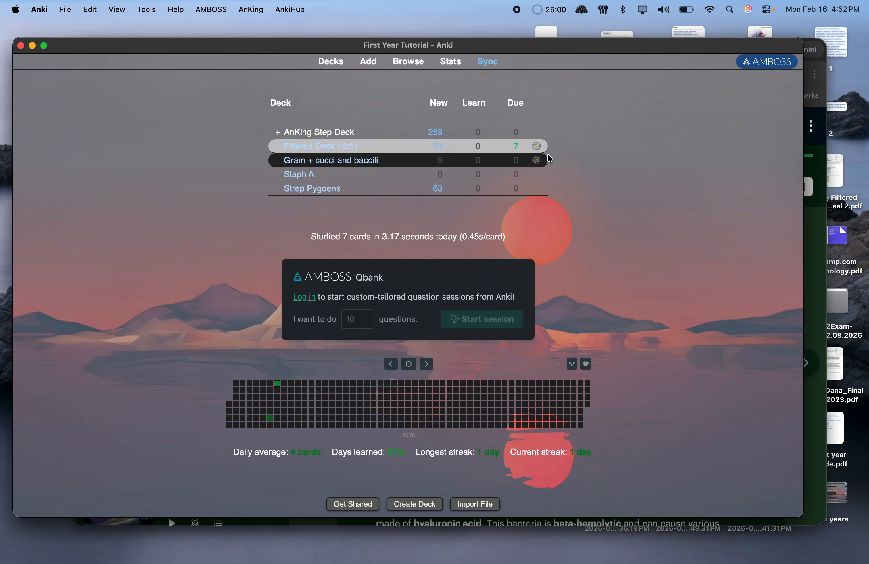
Change the 02_Gram_(+)_Bacilli condition to is:new in the Gram + cocci and baccili deck's search and rebuild the deck.
{"action": "left_click", "coordinate": [537, 160]}
{"action": "left_click", "coordinate": [537, 160]}
{"action": "left_click", "coordinate": [537, 160]}
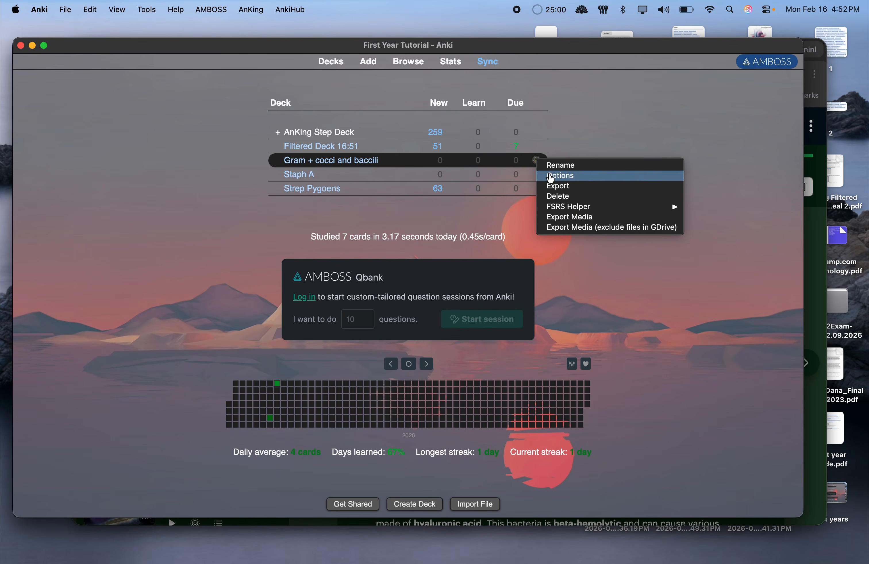
{"action": "left_click", "coordinate": [561, 176]}
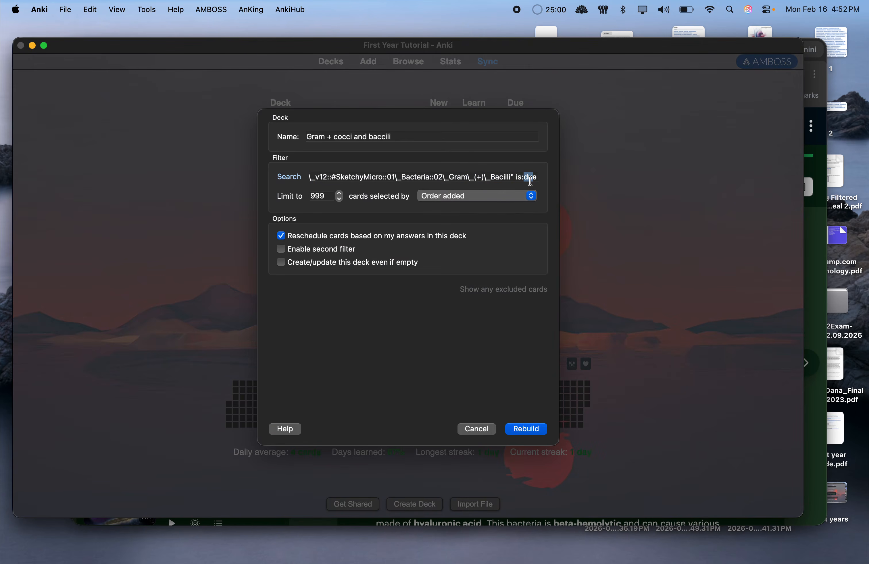
{"action": "key", "text": "BackSpace"}
{"action": "key", "text": "BackSpace"}
{"action": "key", "text": "BackSpace"}
{"action": "type", "text": "new"}
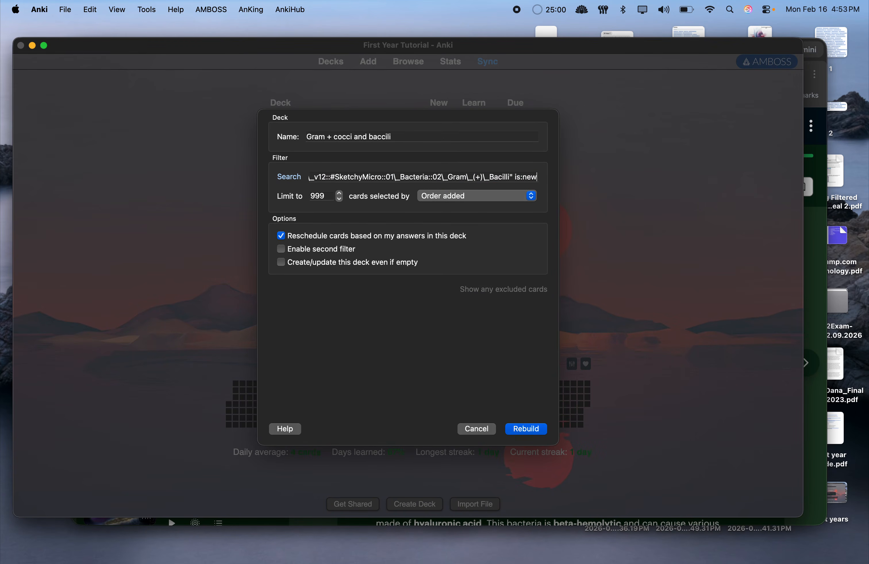
{"action": "key", "text": "Return"}
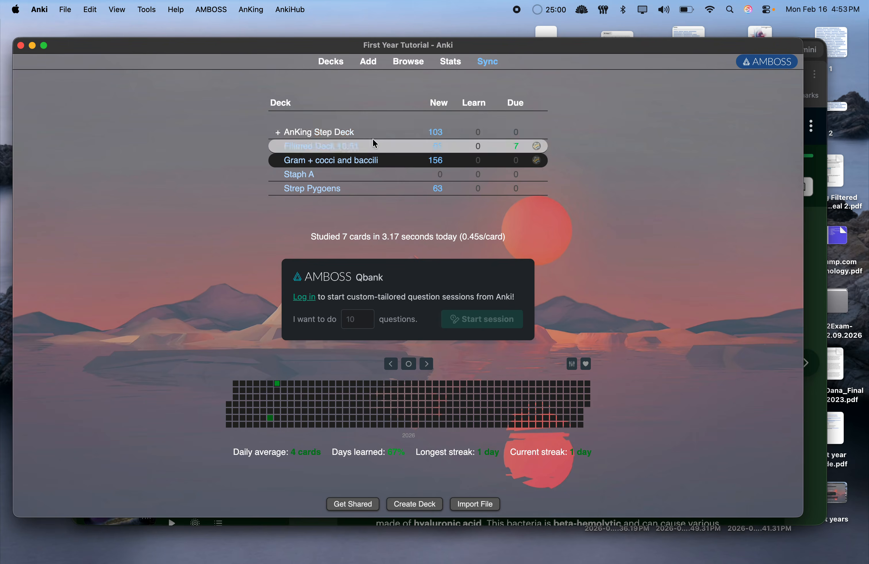
Switch to Chrome and review the filtered deck topics in the first year guide document, rechecking the deck list in Anki.
{"action": "key", "text": "ctrl+Up"}
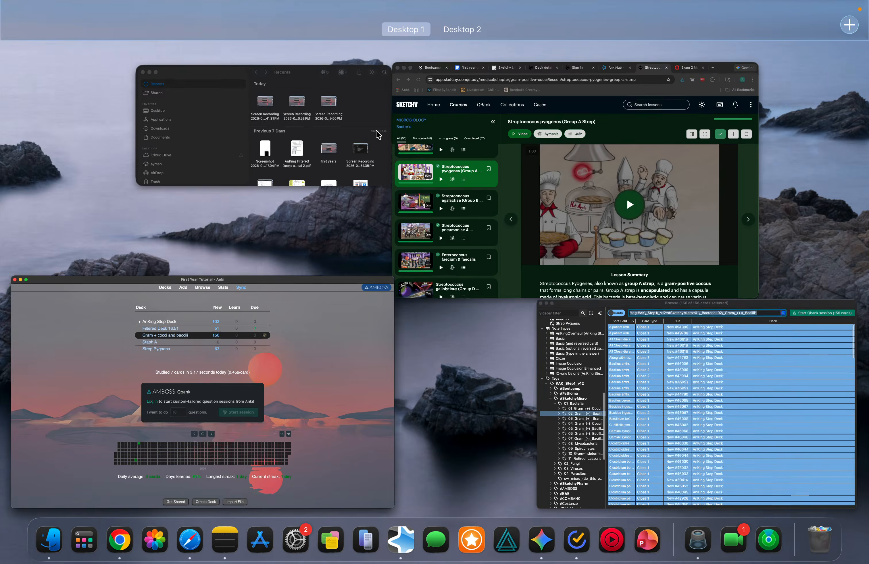
{"action": "left_click", "coordinate": [529, 220]}
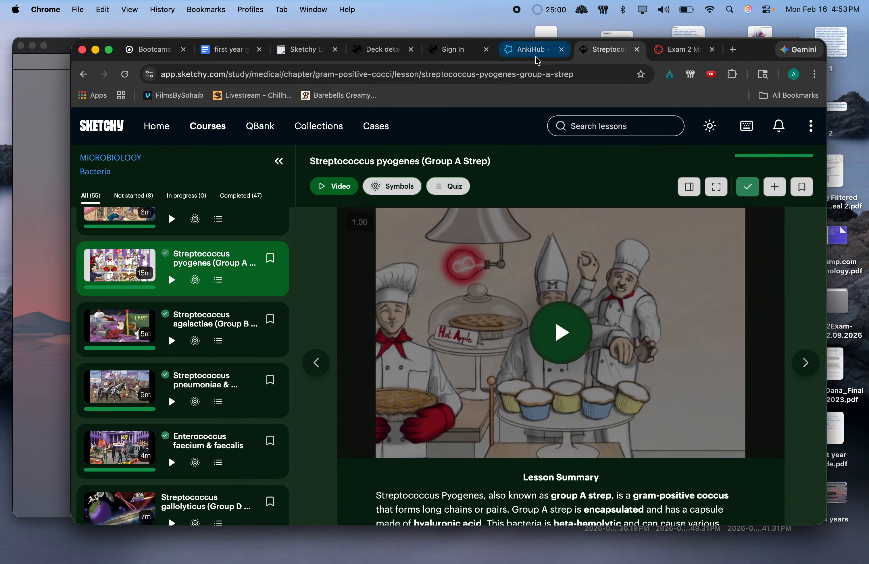
{"action": "left_click", "coordinate": [230, 50]}
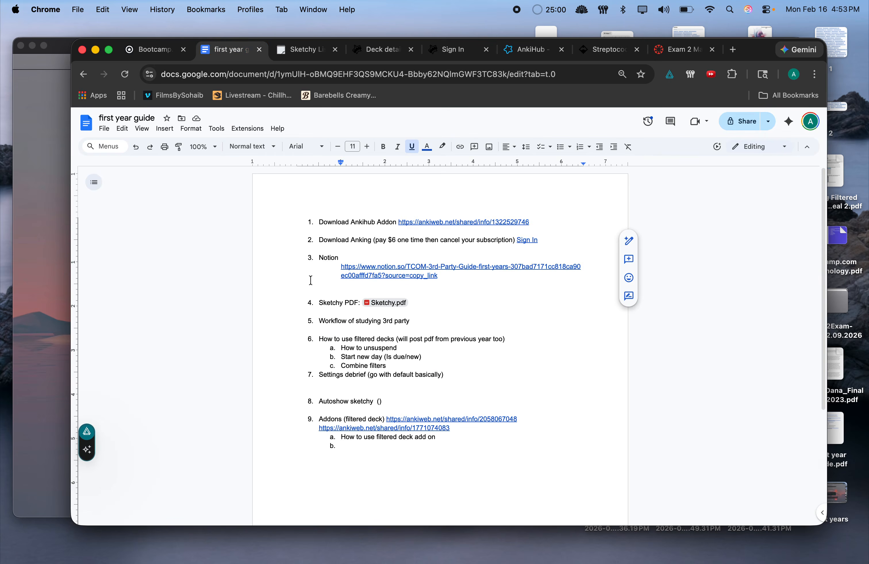
{"action": "key", "text": "ctrl+Up"}
{"action": "left_click", "coordinate": [227, 410]}
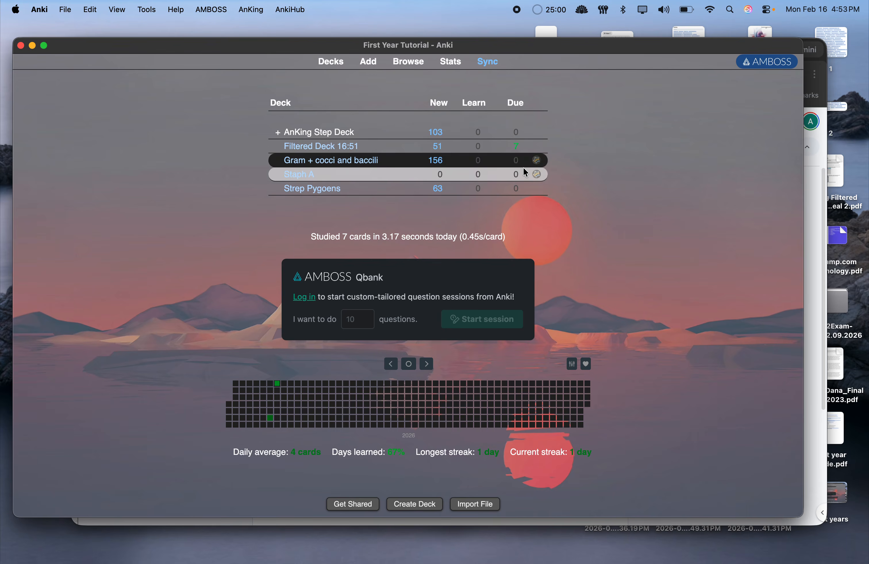
{"action": "left_click", "coordinate": [539, 160]}
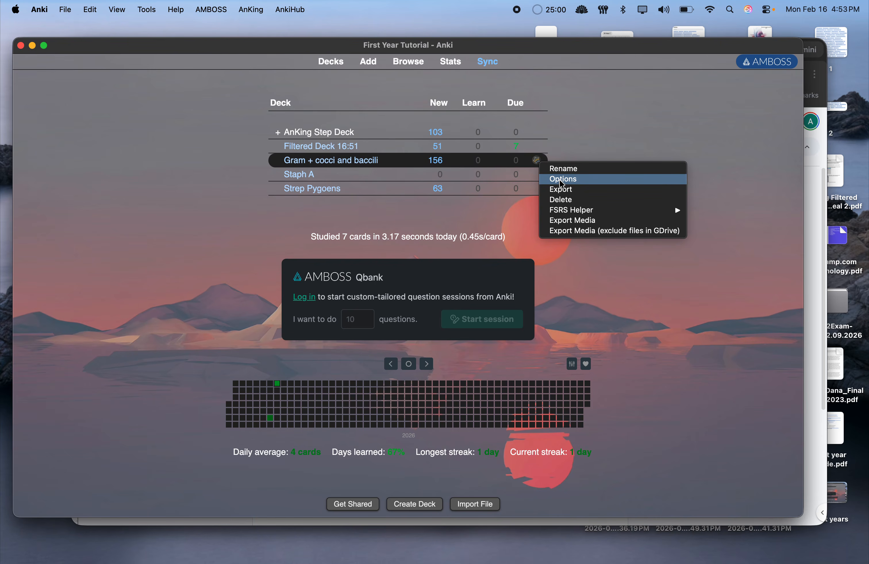
{"action": "left_click", "coordinate": [573, 140]}
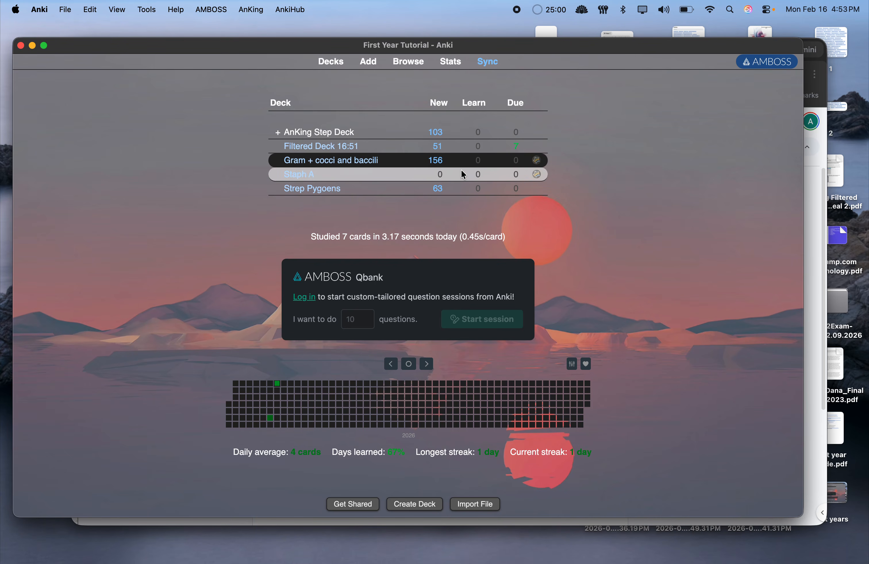
{"action": "key", "text": "ctrl+Up"}
{"action": "left_click", "coordinate": [562, 233]}
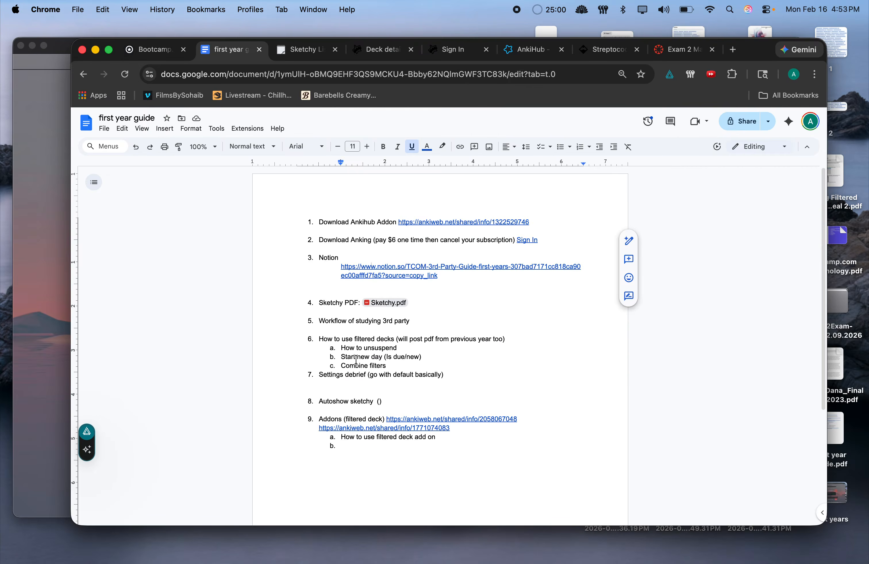
Switch to Anki, open the AnKing Step Deck's options and examine the settings from Daily Limits through FSRS to Auto Advance.
{"action": "left_click", "coordinate": [59, 200]}
{"action": "left_click", "coordinate": [524, 136]}
{"action": "left_click", "coordinate": [550, 148]}
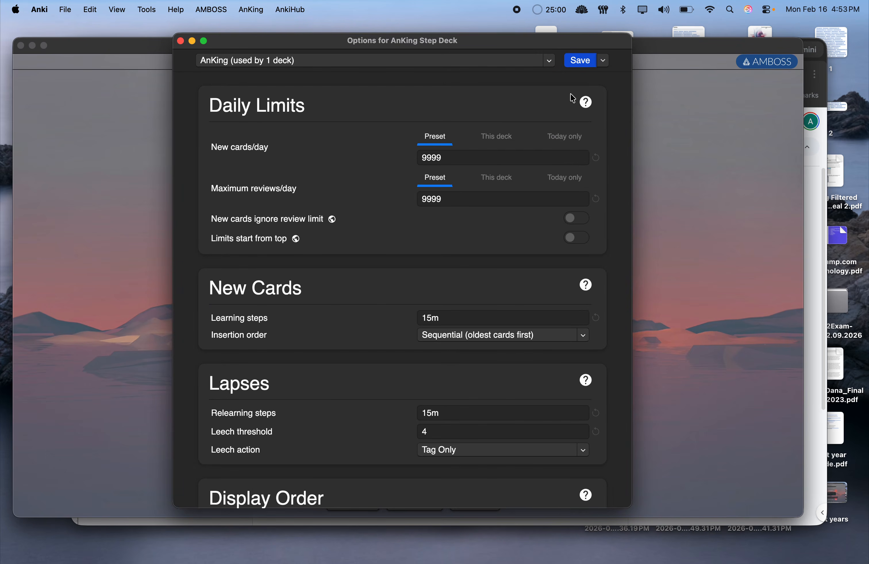
{"action": "scroll", "coordinate": [508, 227], "scroll_direction": "down", "scroll_amount": 3}
{"action": "scroll", "coordinate": [508, 228], "scroll_direction": "down", "scroll_amount": 9}
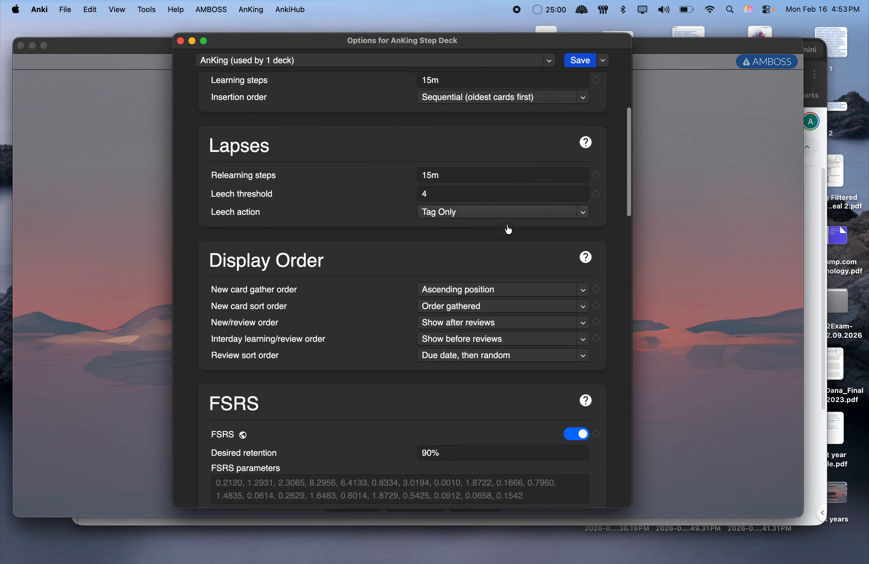
{"action": "scroll", "coordinate": [509, 229], "scroll_direction": "down", "scroll_amount": 3}
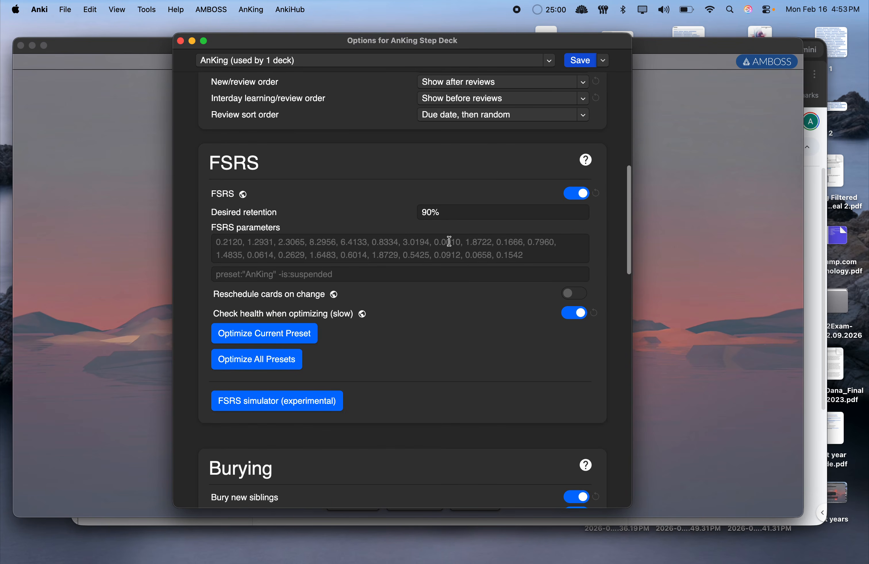
{"action": "scroll", "coordinate": [491, 207], "scroll_direction": "down", "scroll_amount": 15}
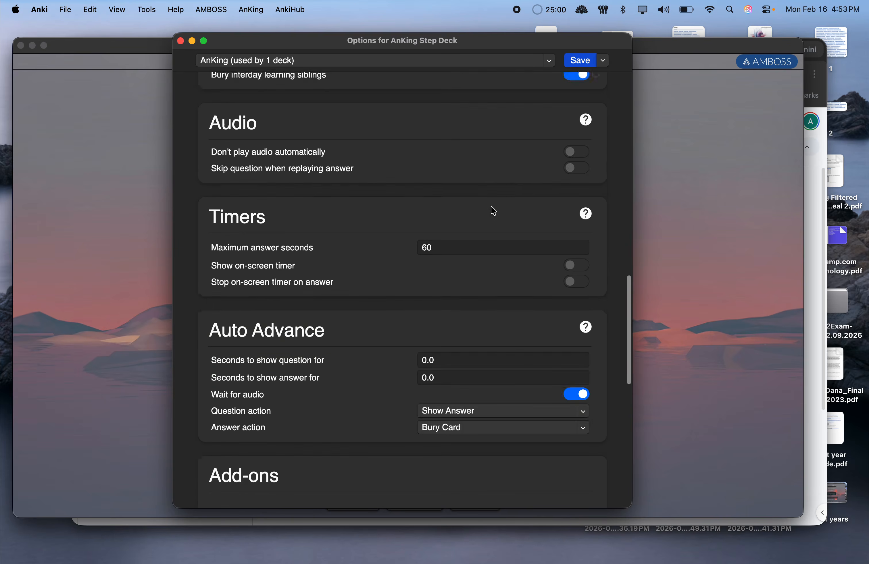
{"action": "scroll", "coordinate": [492, 208], "scroll_direction": "up", "scroll_amount": 13}
{"action": "scroll", "coordinate": [496, 196], "scroll_direction": "up", "scroll_amount": 1}
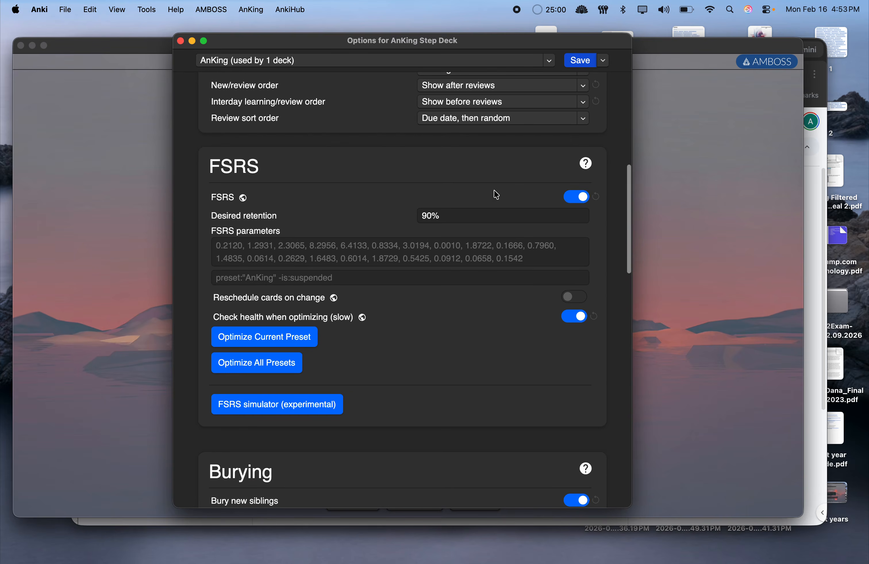
Try desired retention values of 95% and 80% in the FSRS settings, and close the AnKing Step Deck's options without saving.
{"action": "left_click", "coordinate": [438, 216]}
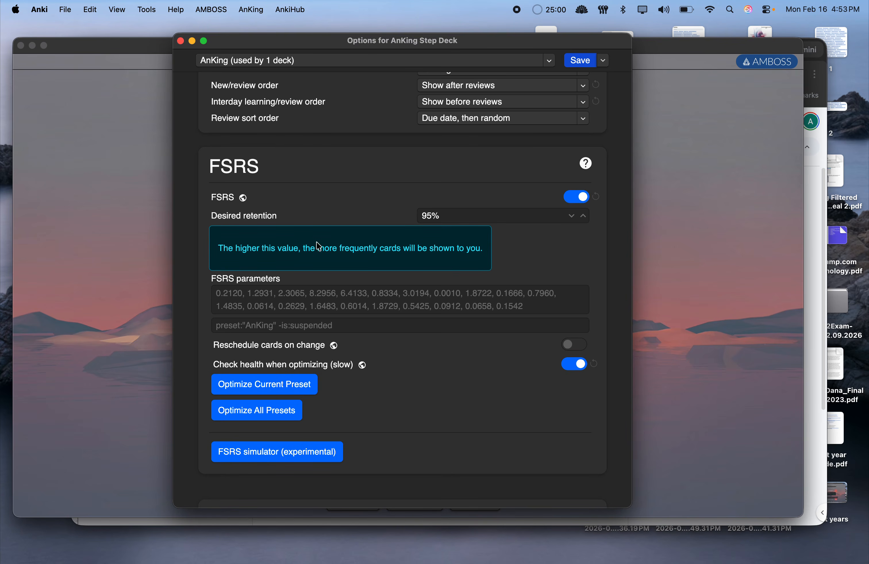
{"action": "left_click_drag", "start_coordinate": [303, 258], "coordinate": [388, 259]}
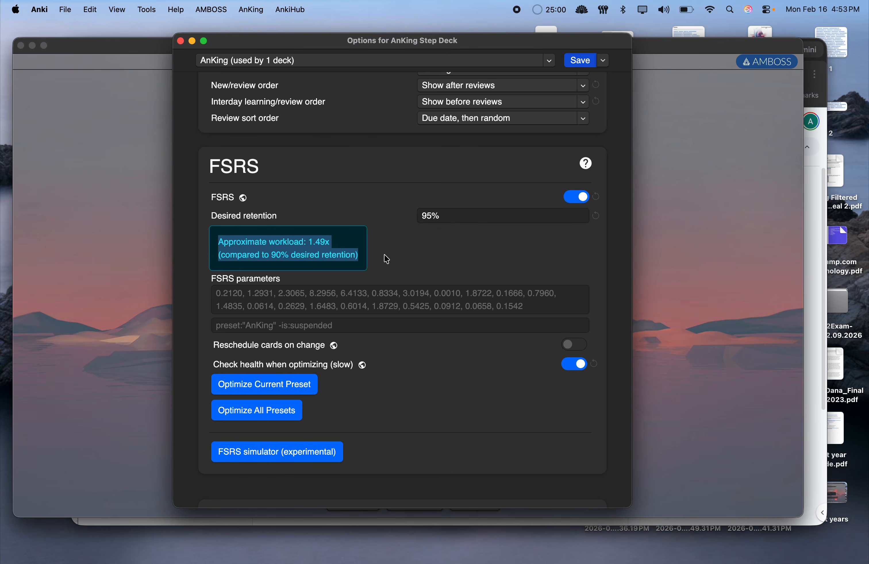
{"action": "left_click", "coordinate": [431, 214]}
{"action": "key", "text": "BackSpace"}
{"action": "key", "text": "BackSpace"}
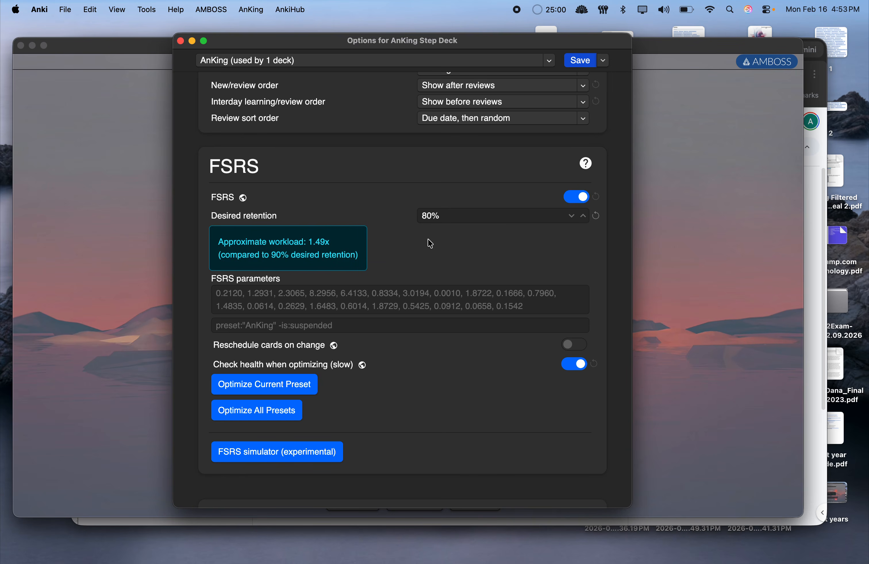
{"action": "left_click", "coordinate": [181, 41]}
{"action": "left_click", "coordinate": [344, 161]}
Check the remaining topics of the first year guide document in Chrome and return to Anki.
{"action": "key", "text": "ctrl+Up"}
{"action": "left_click", "coordinate": [664, 237]}
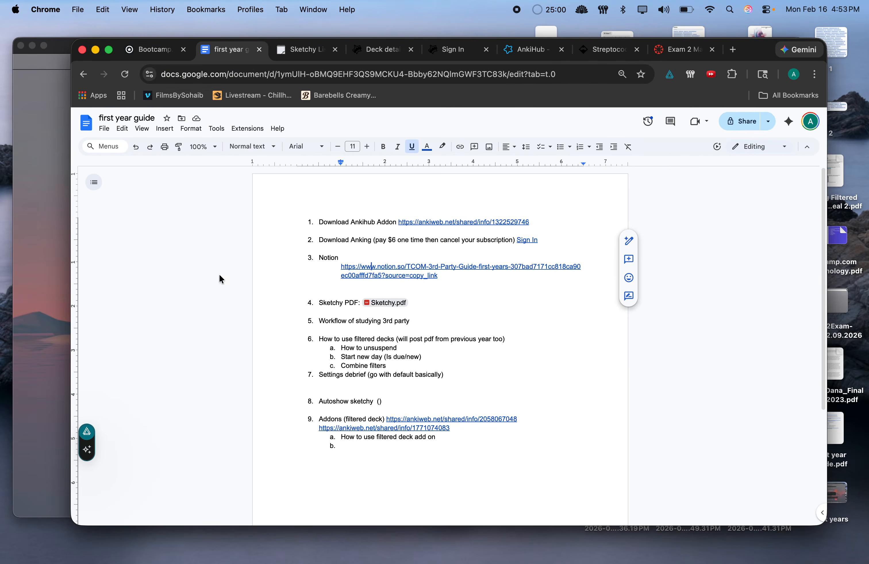
{"action": "left_click", "coordinate": [49, 165]}
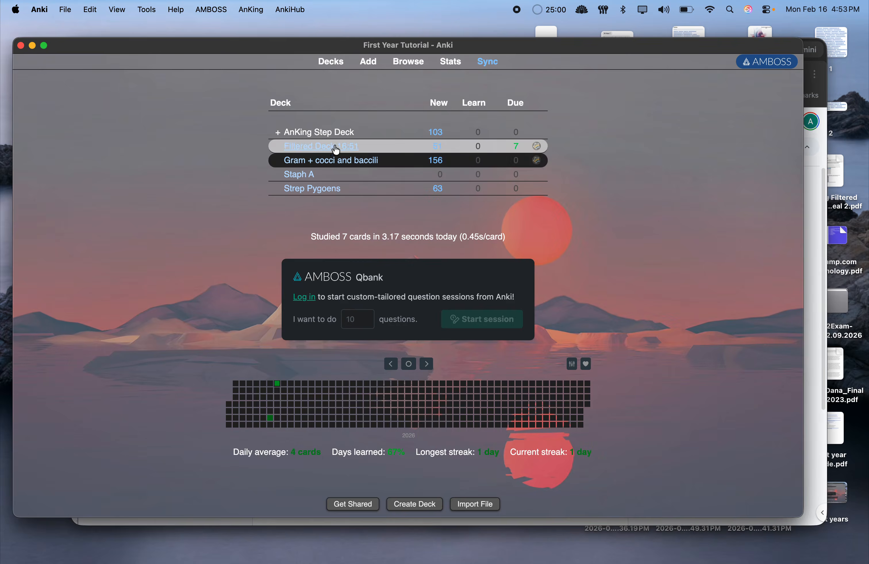
Study the Gram + cocci and baccili deck, reveal the tetanus toxin card's answer and show its Sketchy image.
{"action": "left_click", "coordinate": [331, 158]}
{"action": "key", "text": "s"}
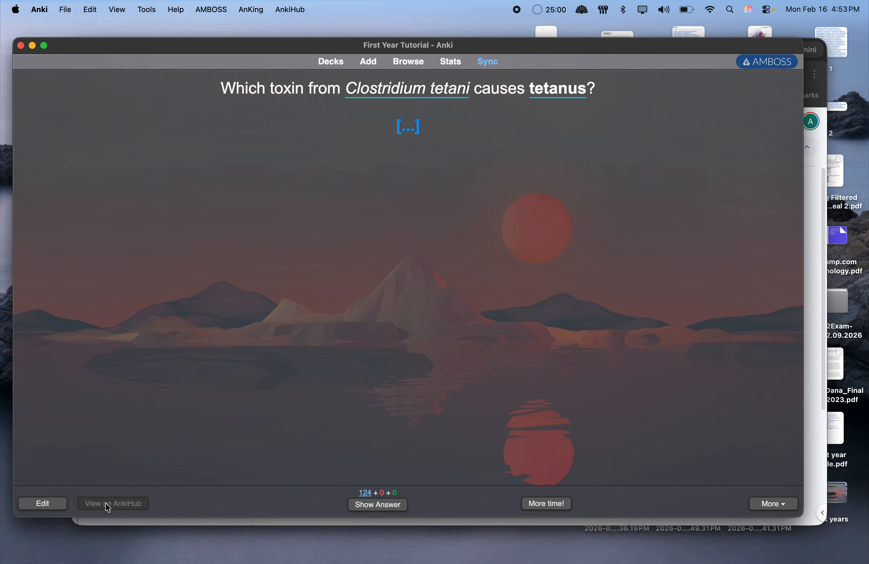
{"action": "key", "text": "space"}
{"action": "scroll", "coordinate": [293, 348], "scroll_direction": "down", "scroll_amount": 10}
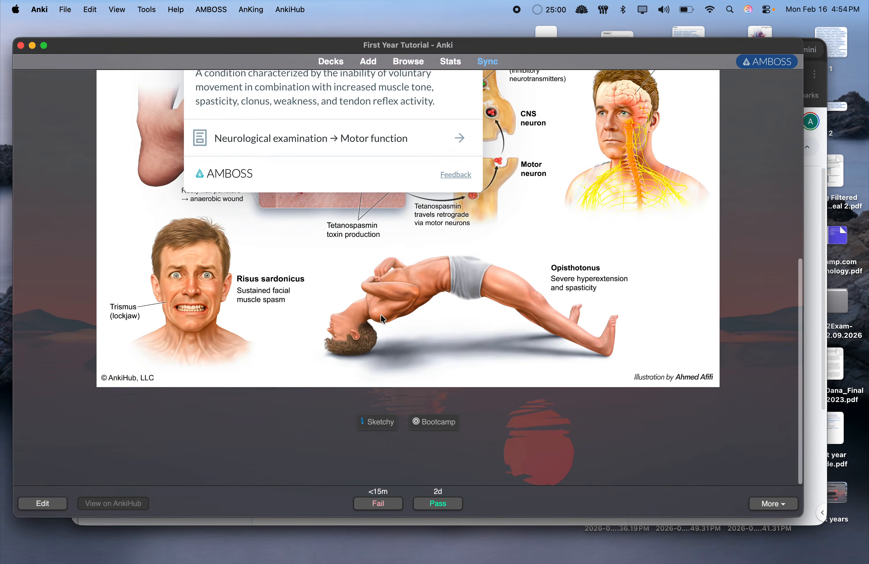
{"action": "left_click", "coordinate": [380, 429]}
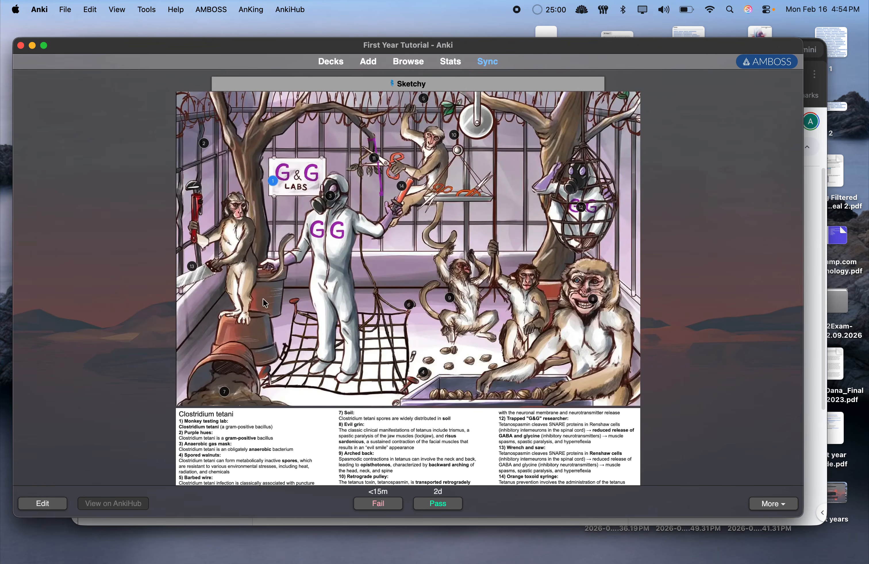
{"action": "scroll", "coordinate": [358, 311], "scroll_direction": "down", "scroll_amount": 3}
Open the card type editor for the tetanus toxin note and show its Back Template.
{"action": "left_click", "coordinate": [57, 507]}
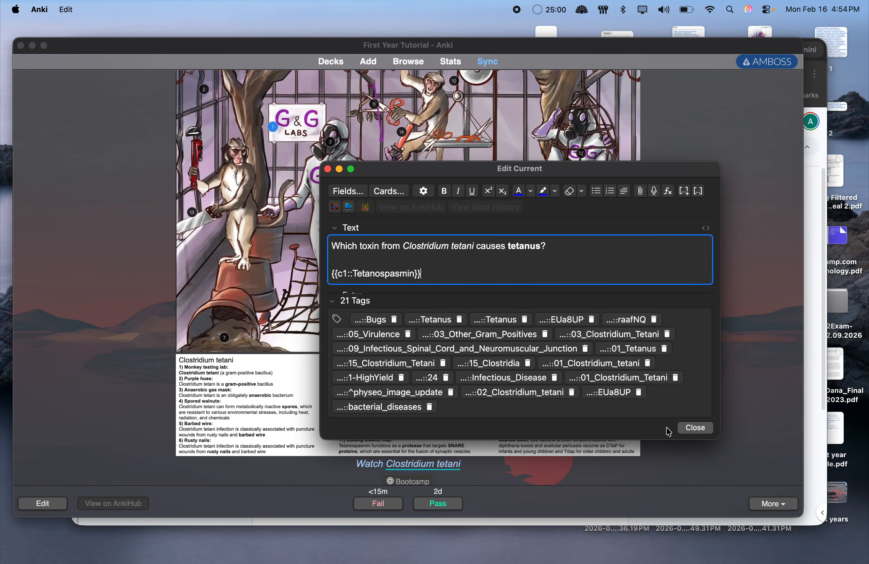
{"action": "left_click", "coordinate": [685, 428]}
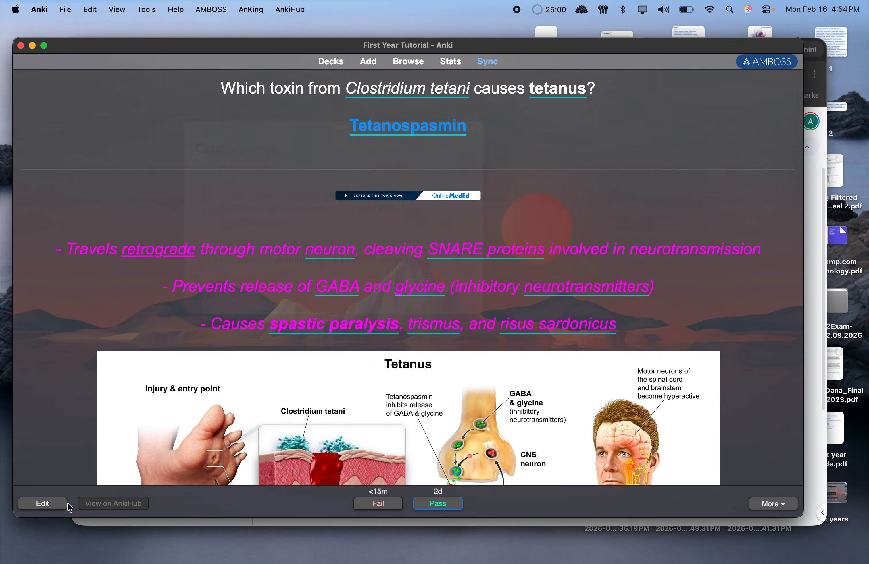
{"action": "left_click", "coordinate": [59, 505]}
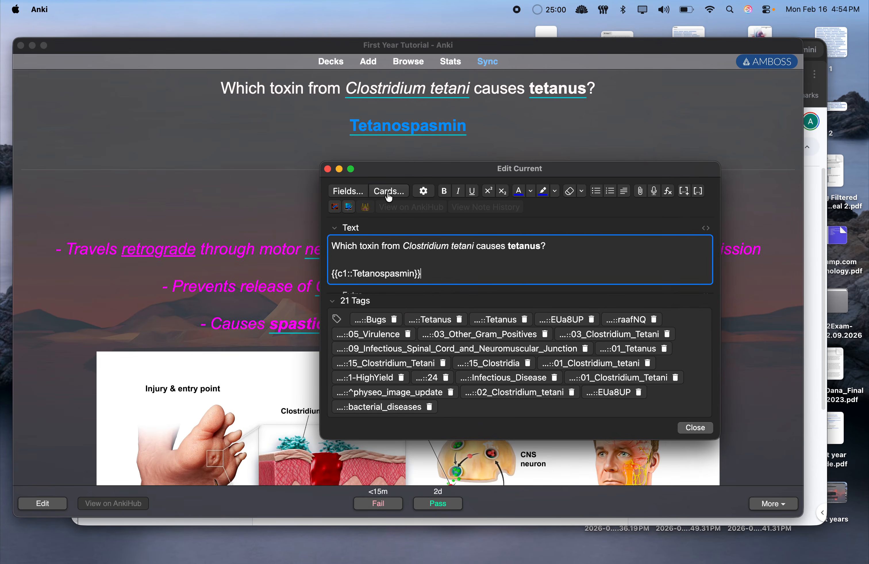
{"action": "left_click", "coordinate": [390, 191]}
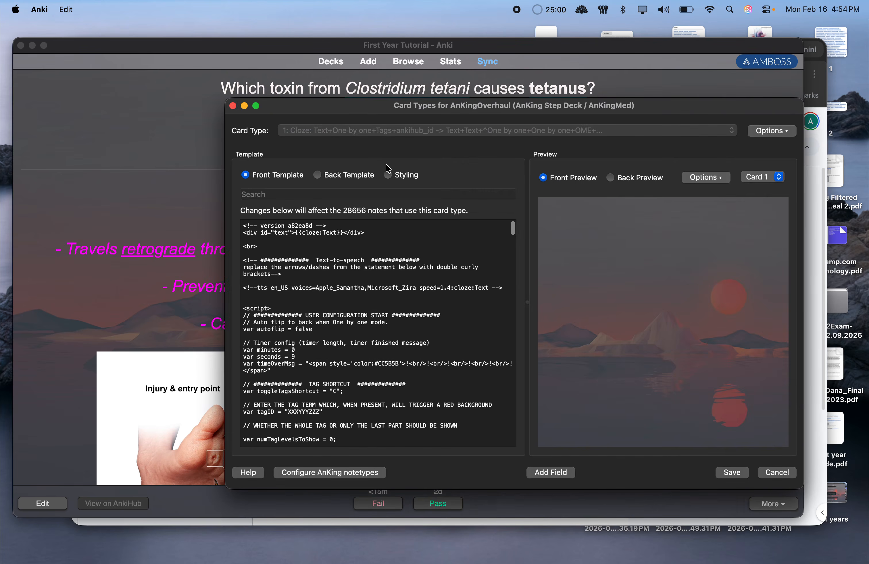
{"action": "left_click", "coordinate": [317, 175]}
Set "Sketchy" and "Sketchy 2" to true under ButtonAutoReveal in the back template, save the card type and close the note editor.
{"action": "scroll", "coordinate": [330, 358], "scroll_direction": "down", "scroll_amount": 5}
{"action": "scroll", "coordinate": [329, 359], "scroll_direction": "up", "scroll_amount": 3}
{"action": "scroll", "coordinate": [330, 358], "scroll_direction": "down", "scroll_amount": 6}
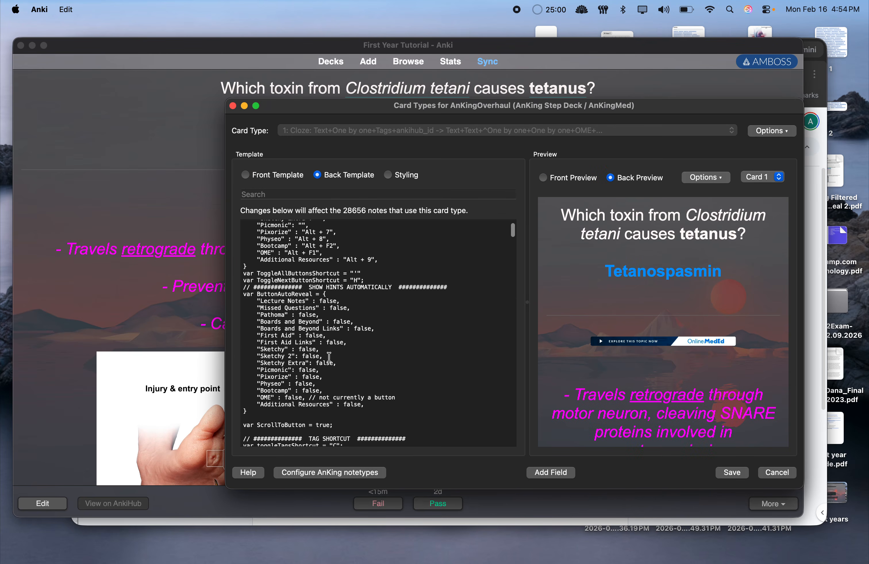
{"action": "scroll", "coordinate": [314, 315], "scroll_direction": "up", "scroll_amount": 1}
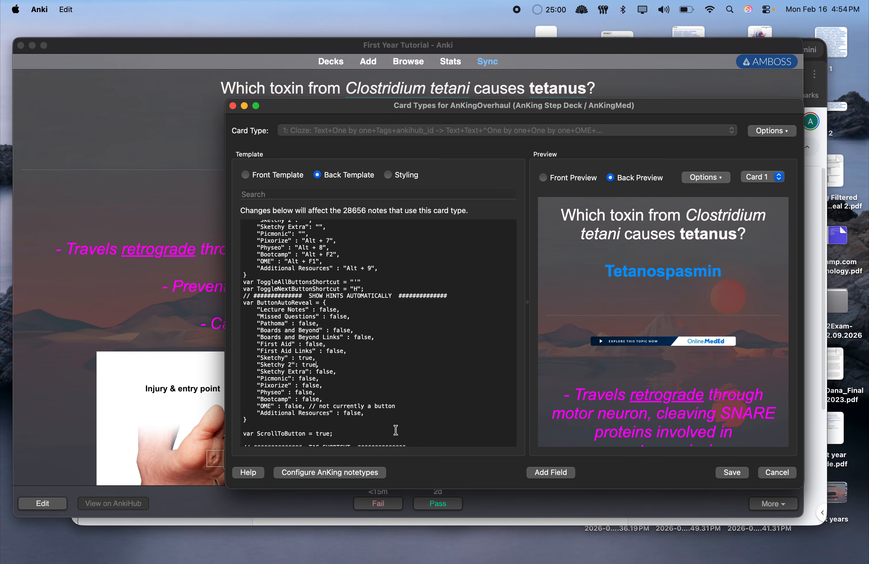
{"action": "left_click", "coordinate": [741, 480]}
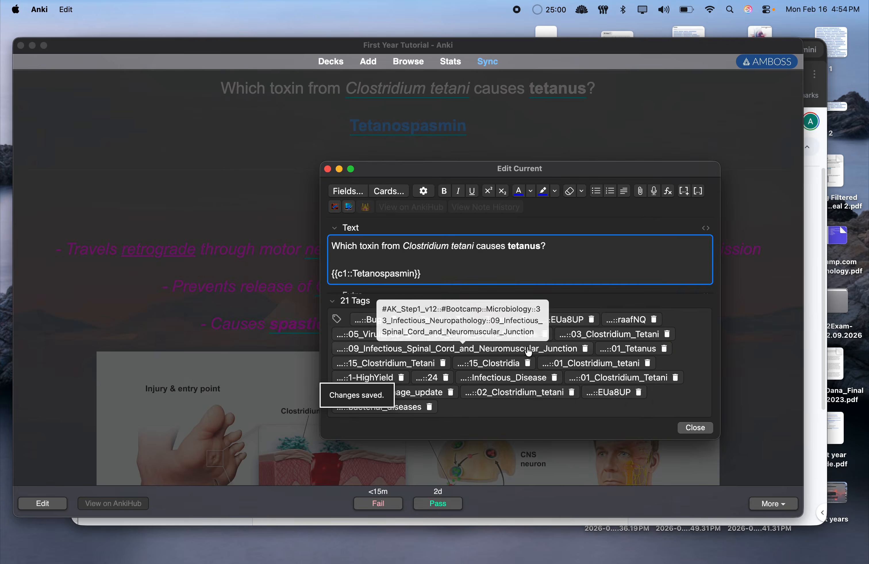
{"action": "left_click", "coordinate": [682, 428]}
Pass the tetanus toxin card and the next few cards, checking each answer for its automatic Sketchy image, and return to the deck list.
{"action": "key", "text": "space"}
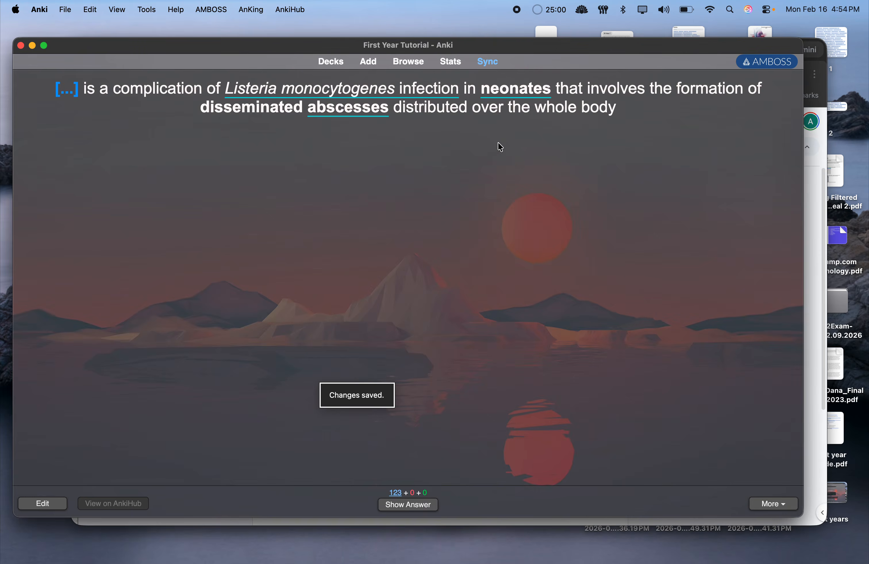
{"action": "key", "text": "space"}
{"action": "scroll", "coordinate": [501, 167], "scroll_direction": "down", "scroll_amount": 6}
{"action": "key", "text": "space"}
{"action": "key", "text": "space"}
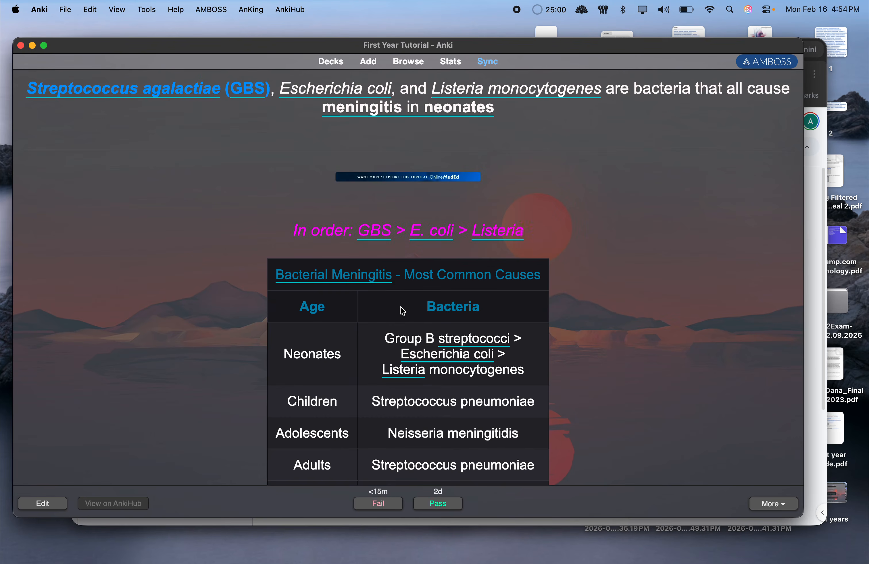
{"action": "scroll", "coordinate": [472, 287], "scroll_direction": "down", "scroll_amount": 15}
{"action": "scroll", "coordinate": [471, 285], "scroll_direction": "up", "scroll_amount": 1}
{"action": "key", "text": "space"}
{"action": "key", "text": "space"}
{"action": "scroll", "coordinate": [471, 285], "scroll_direction": "down", "scroll_amount": 9}
{"action": "scroll", "coordinate": [474, 289], "scroll_direction": "down", "scroll_amount": 10}
{"action": "key", "text": "space"}
{"action": "key", "text": "space"}
{"action": "scroll", "coordinate": [473, 289], "scroll_direction": "down", "scroll_amount": 8}
{"action": "key", "text": "space"}
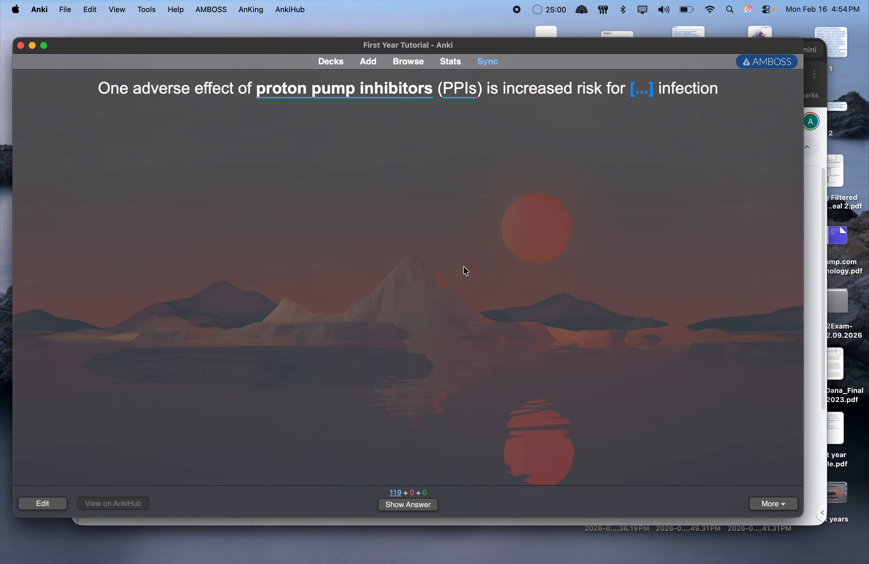
{"action": "left_click", "coordinate": [335, 62]}
{"action": "key", "text": "ctrl+Up"}
{"action": "left_click", "coordinate": [609, 239]}
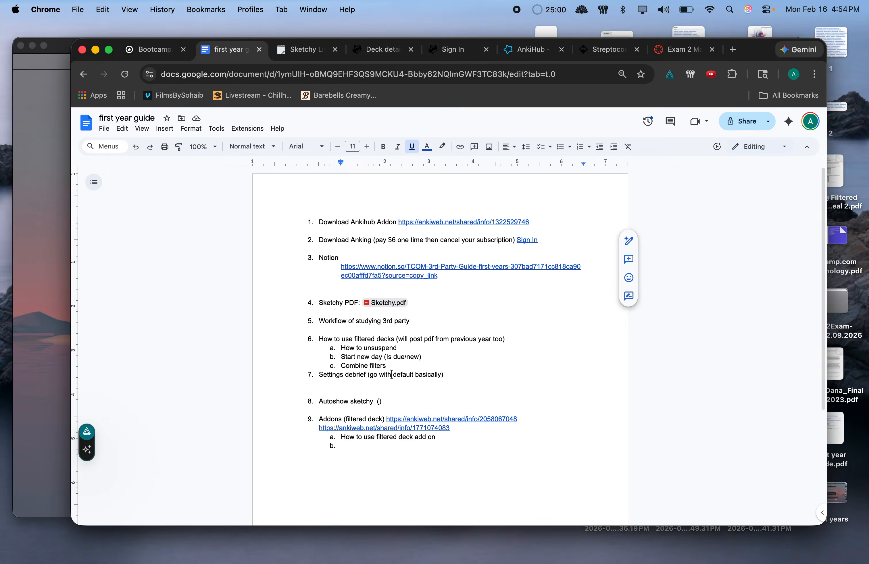
{"action": "left_click", "coordinate": [416, 421]}
{"action": "left_click", "coordinate": [433, 436]}
{"action": "scroll", "coordinate": [333, 187], "scroll_direction": "down", "scroll_amount": 15}
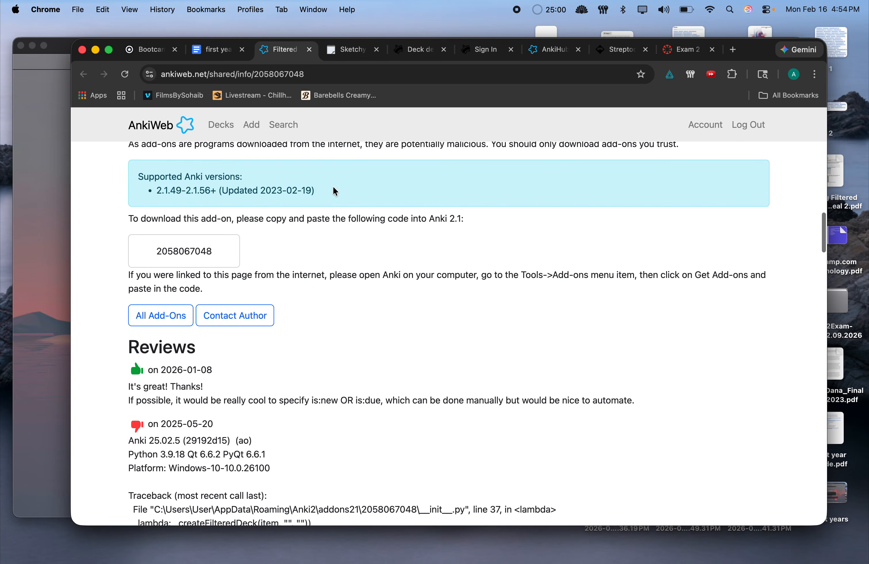
{"action": "double_click", "coordinate": [202, 252]}
{"action": "key", "text": "super+c"}
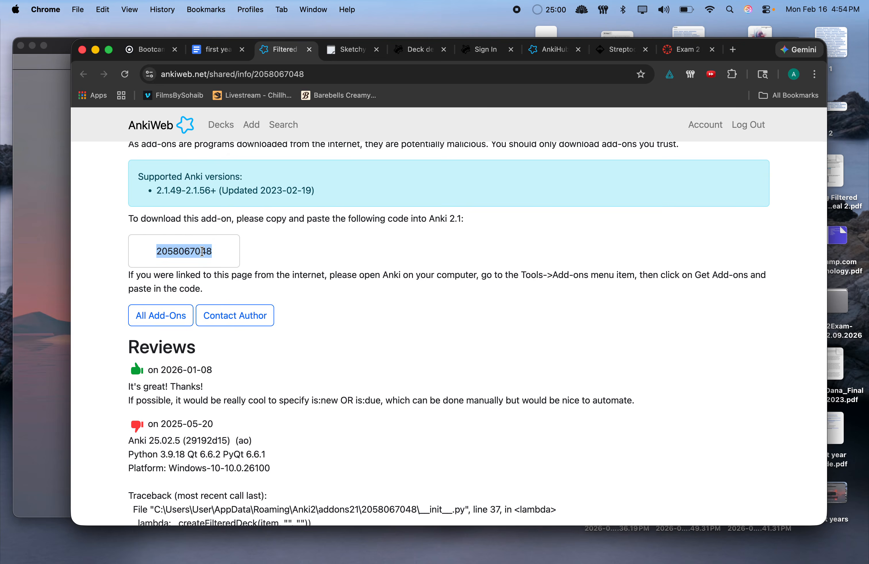
Paste the copied add-on code for installation in Anki, cancel it and close the add-on manager.
{"action": "left_click", "coordinate": [56, 238]}
{"action": "left_click", "coordinate": [150, 12]}
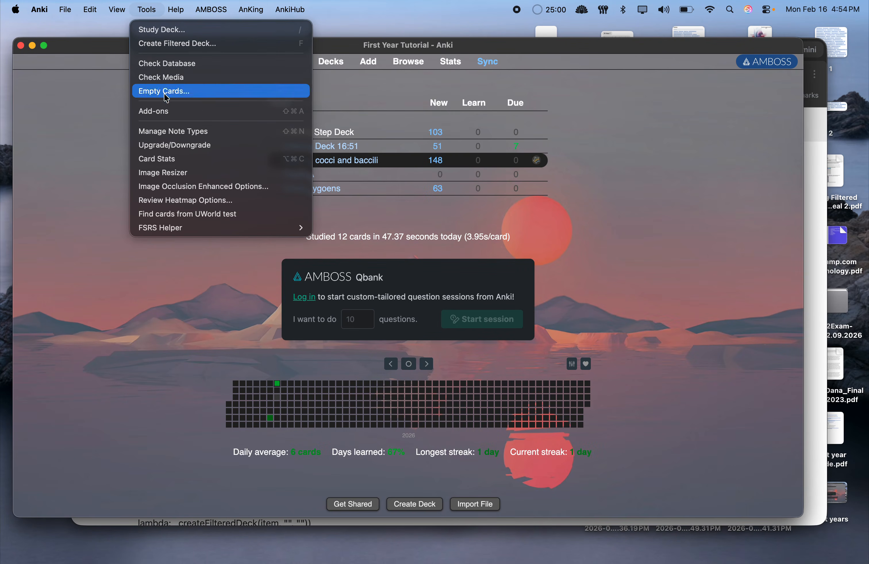
{"action": "left_click", "coordinate": [166, 111]}
{"action": "left_click", "coordinate": [593, 74]}
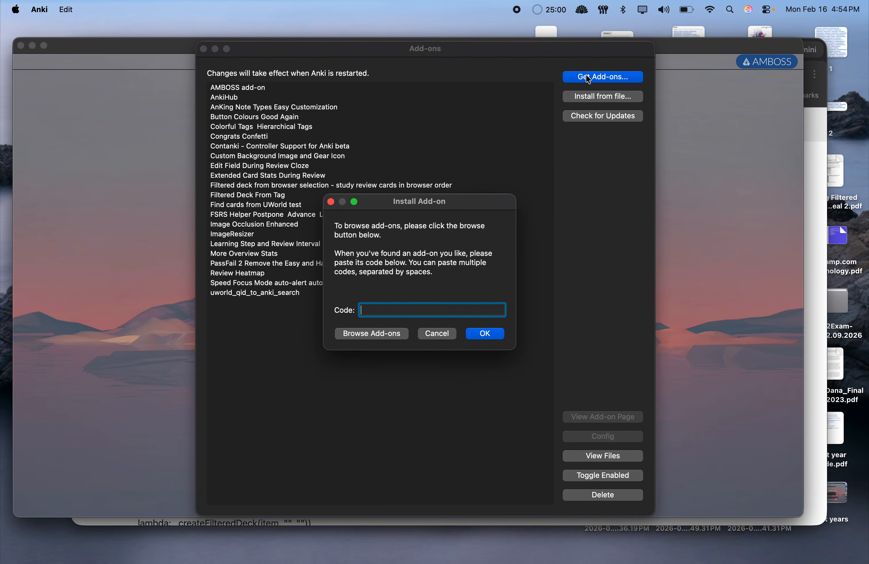
{"action": "key", "text": "super+v"}
{"action": "left_click", "coordinate": [447, 334]}
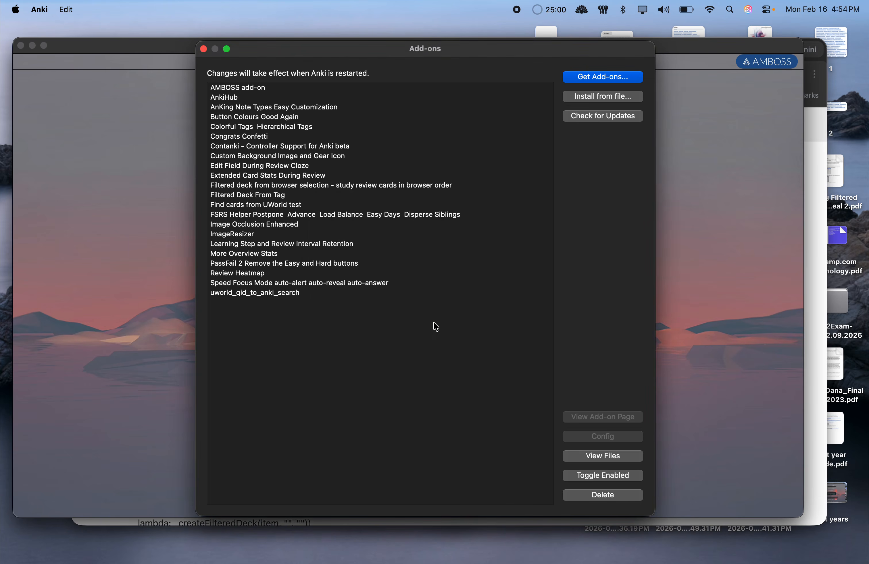
{"action": "left_click", "coordinate": [203, 49]}
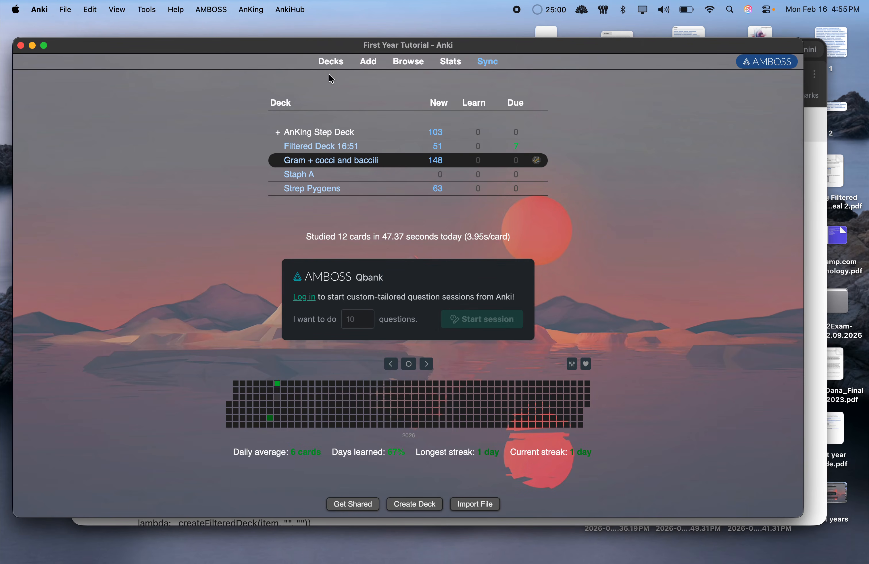
Browse the 01_Actinomyces_israelii cards under 03_Gram_(+)_Branching_Filamentous_Rods in SketchyMicro and unsuspend all of them.
{"action": "left_click", "coordinate": [408, 66]}
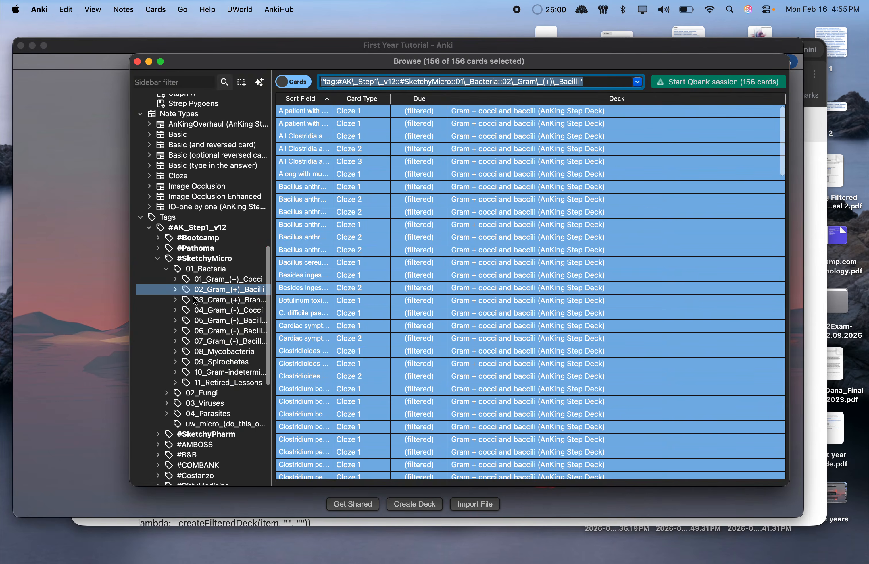
{"action": "left_click", "coordinate": [176, 300]}
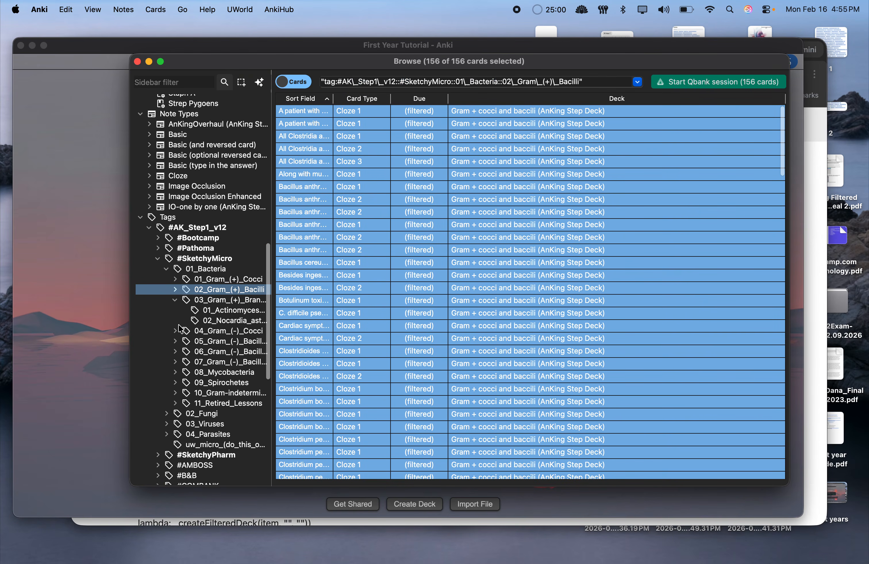
{"action": "left_click", "coordinate": [234, 310]}
{"action": "left_click", "coordinate": [382, 203]}
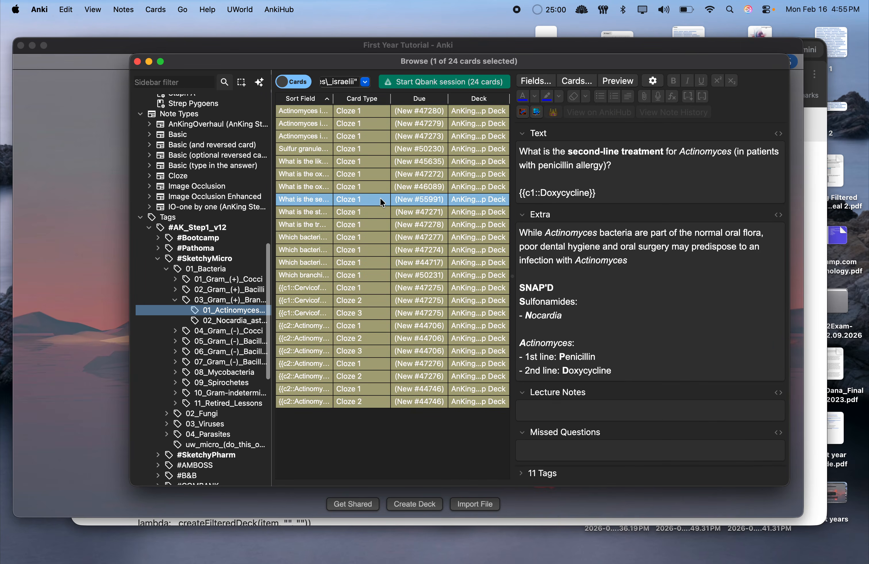
{"action": "key", "text": "super+a"}
{"action": "right_click", "coordinate": [382, 201]}
{"action": "left_click", "coordinate": [394, 272]}
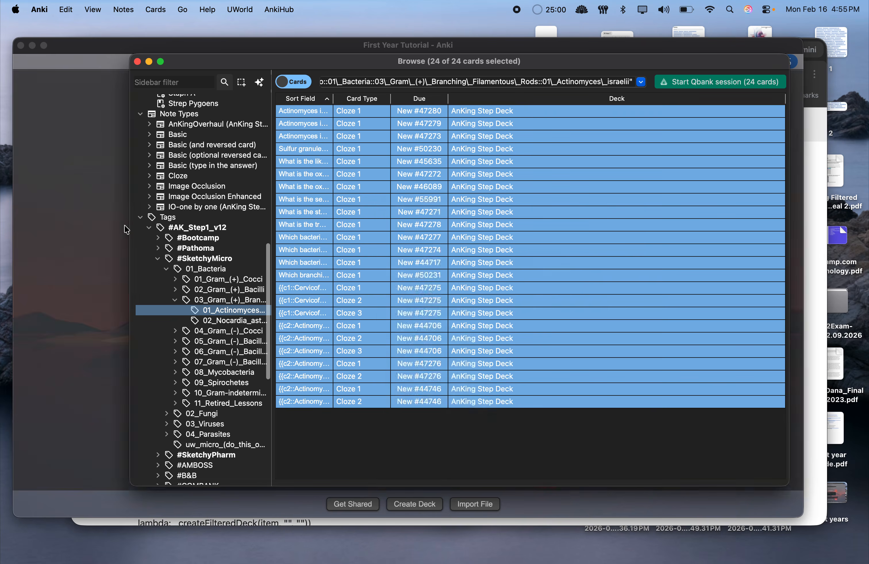
Try to create a filtered deck manually from pasted text, cancel it and return to the card browser.
{"action": "key", "text": "Escape"}
{"action": "key", "text": "f"}
{"action": "key", "text": "cmd+v"}
{"action": "left_click", "coordinate": [486, 430]}
{"action": "left_click", "coordinate": [409, 62]}
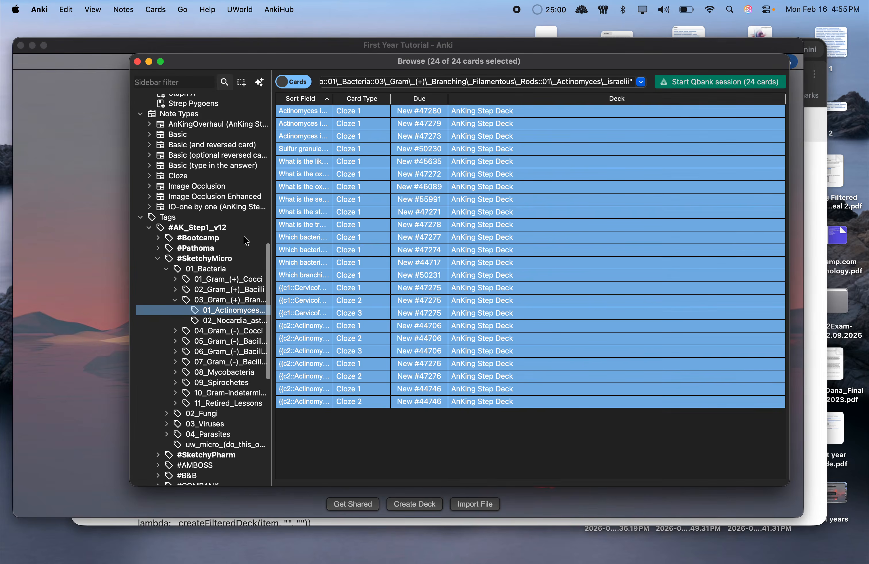
Create a filtered deck directly from the 01_Actinomyces_israelii tag and start studying it.
{"action": "right_click", "coordinate": [234, 313]}
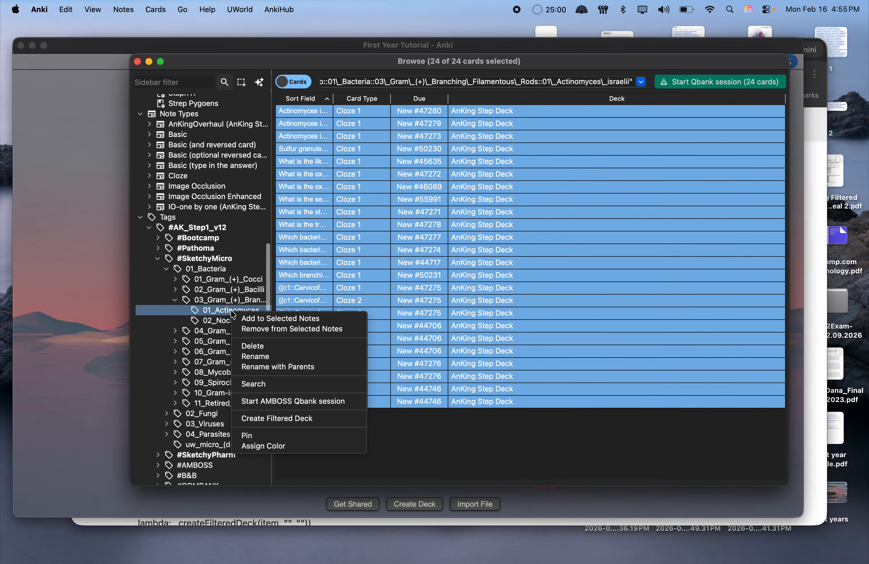
{"action": "left_click", "coordinate": [274, 420]}
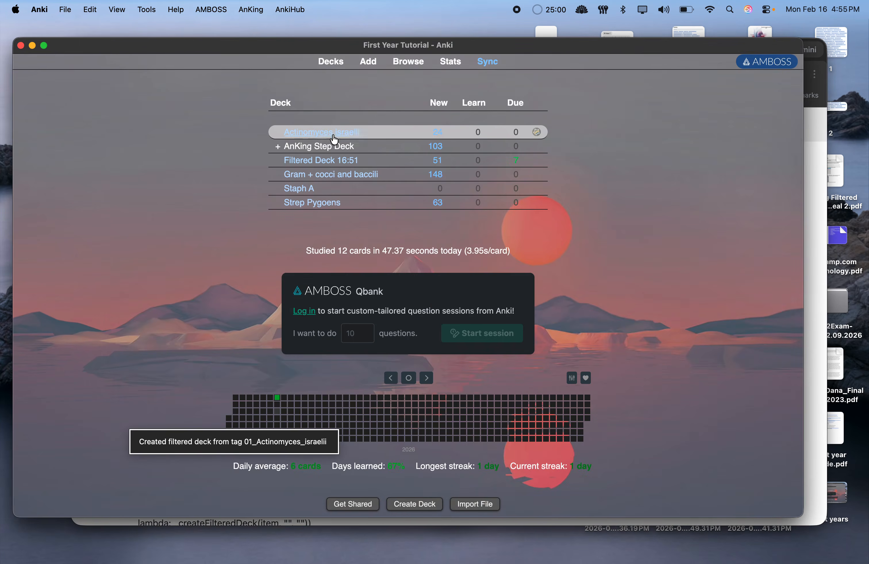
{"action": "left_click", "coordinate": [335, 138]}
{"action": "left_click", "coordinate": [464, 160]}
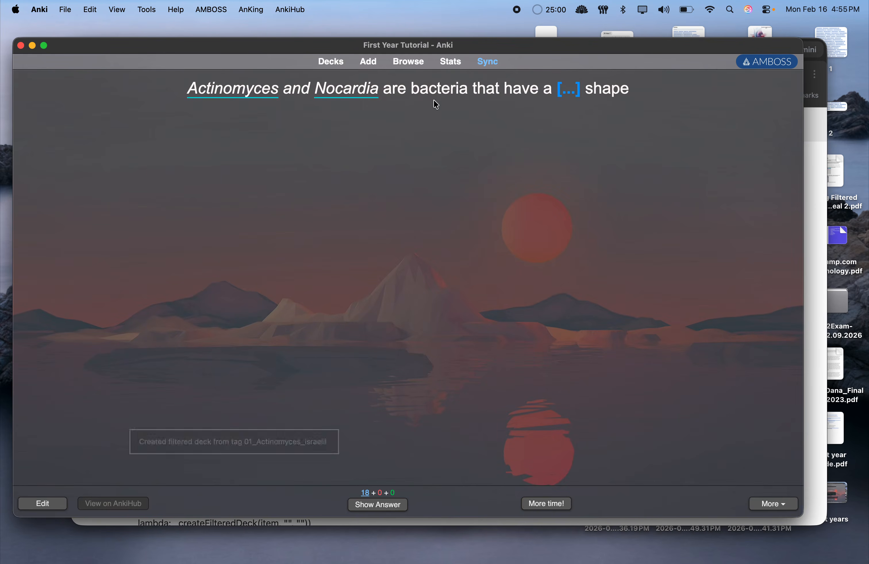
Reveal and answer several cards of the Actinomyces israelii deck, then return to the deck list.
{"action": "key", "text": "space"}
{"action": "key", "text": "space"}
{"action": "key", "text": "space"}
{"action": "key", "text": "space"}
{"action": "key", "text": "space"}
{"action": "left_click", "coordinate": [327, 62]}
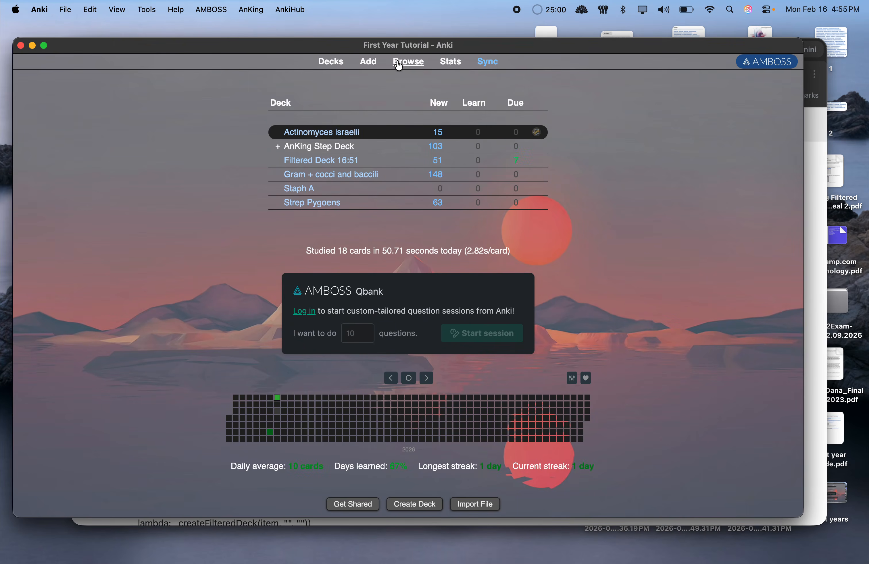
Create a filtered deck from the 02_Nocardia_asteroides tag in the card browser and open it for study.
{"action": "left_click", "coordinate": [408, 61]}
{"action": "right_click", "coordinate": [232, 303]}
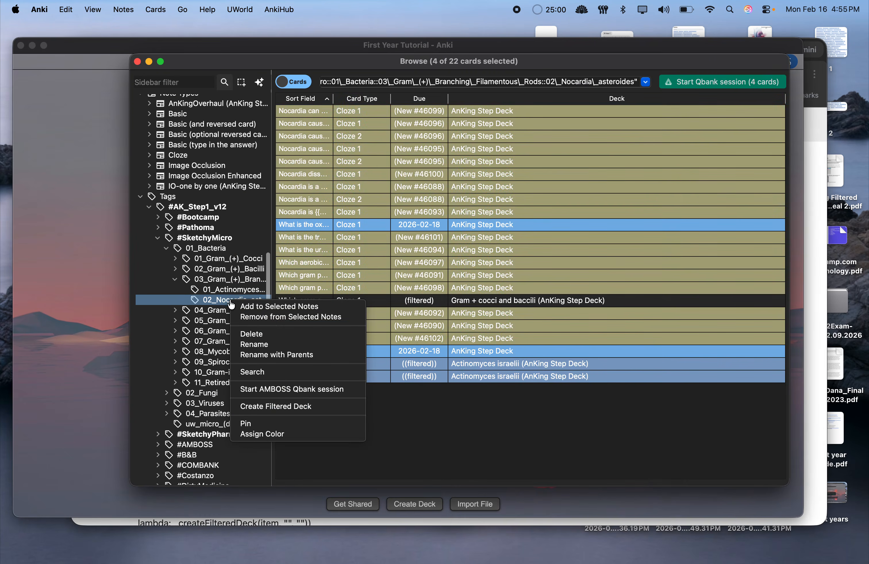
{"action": "left_click", "coordinate": [249, 410]}
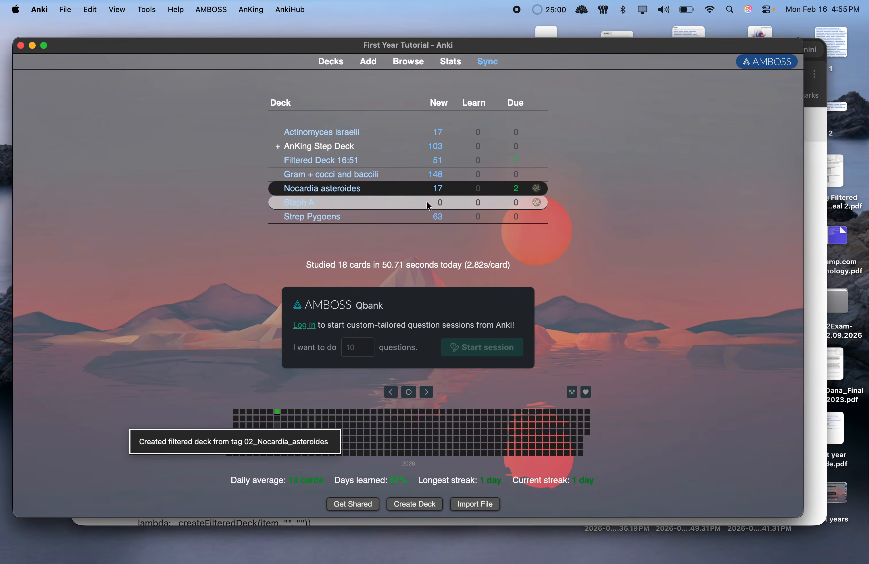
{"action": "left_click", "coordinate": [327, 188]}
Switch to Chrome and check the remaining topics in the first year guide document.
{"action": "key", "text": "ctrl+Up"}
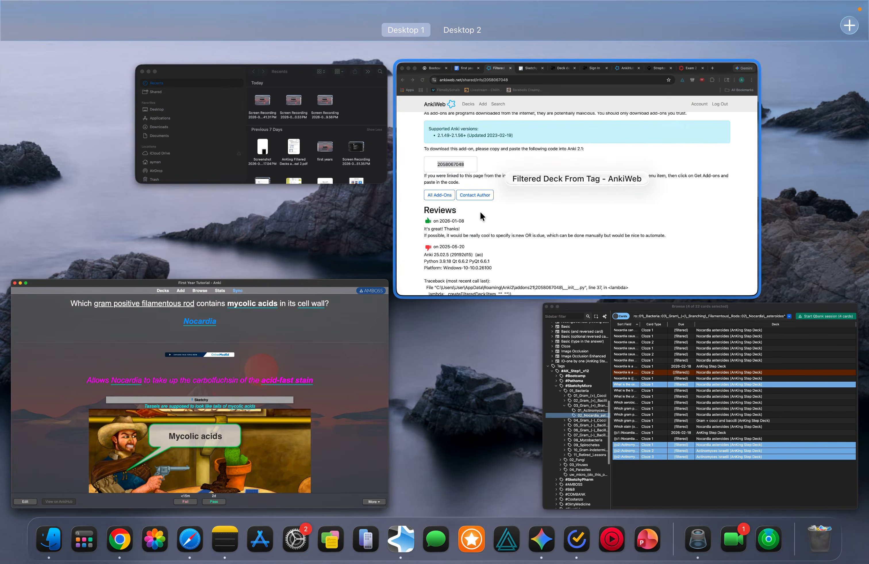
{"action": "left_click", "coordinate": [549, 224]}
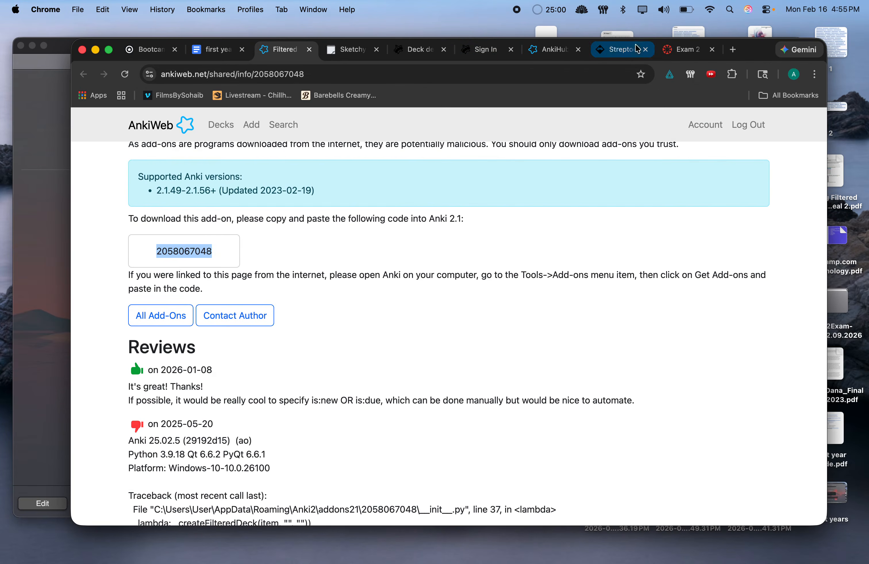
{"action": "left_click", "coordinate": [212, 51]}
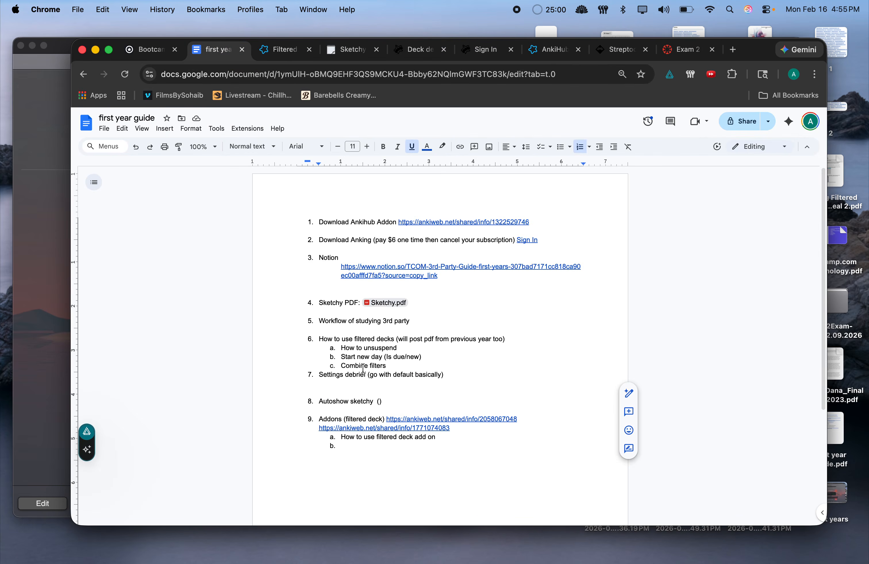
Switch back to Anki, leave the Nocardia asteroides study session and show the deck list.
{"action": "key", "text": "ctrl+Up"}
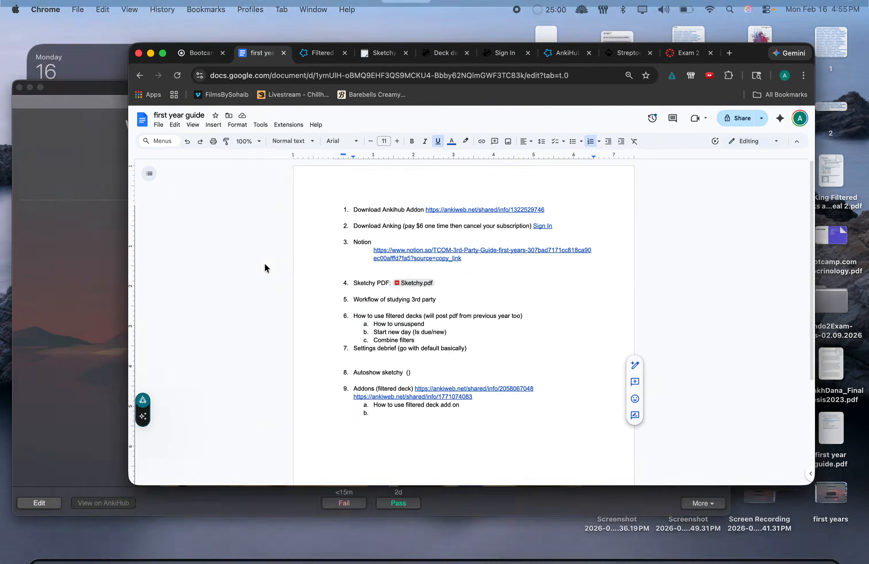
{"action": "left_click", "coordinate": [381, 374]}
{"action": "left_click", "coordinate": [334, 67]}
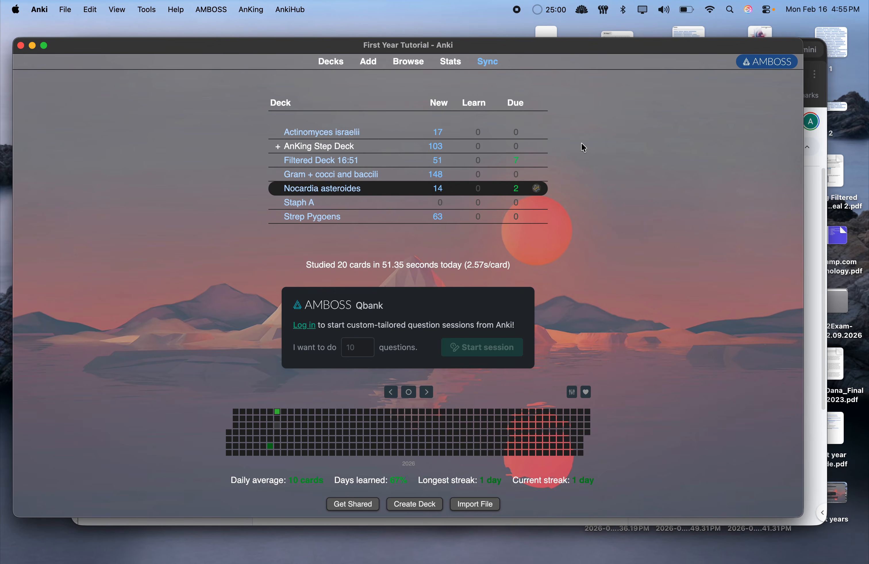
{"action": "scroll", "coordinate": [584, 147], "scroll_direction": "down", "scroll_amount": 1}
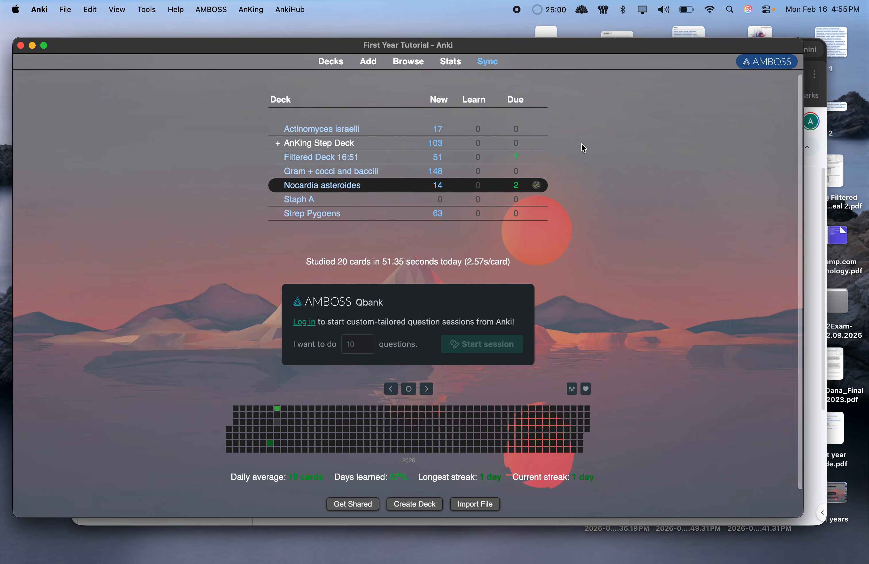